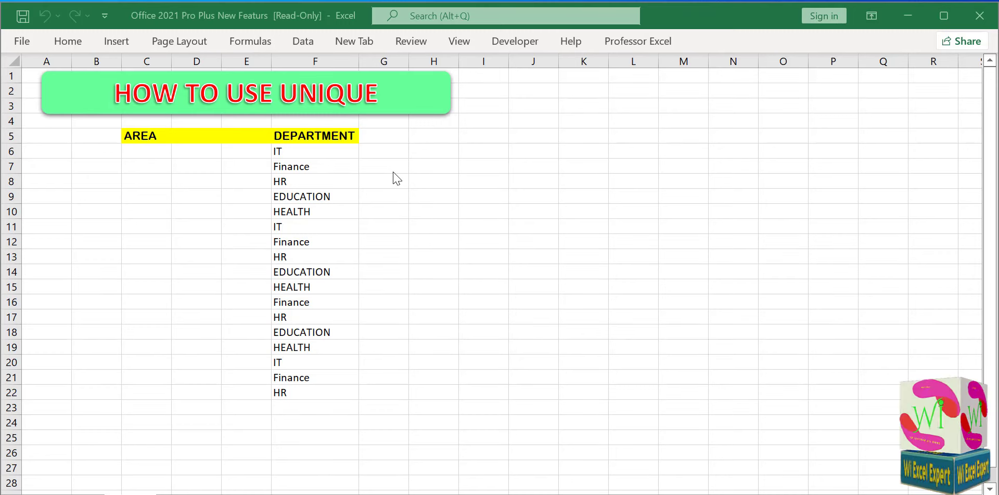
# Step: Try =UNIQUE(F6:F22) in H6, widen column H, then undo the spilled results
pyautogui.click(397, 152)
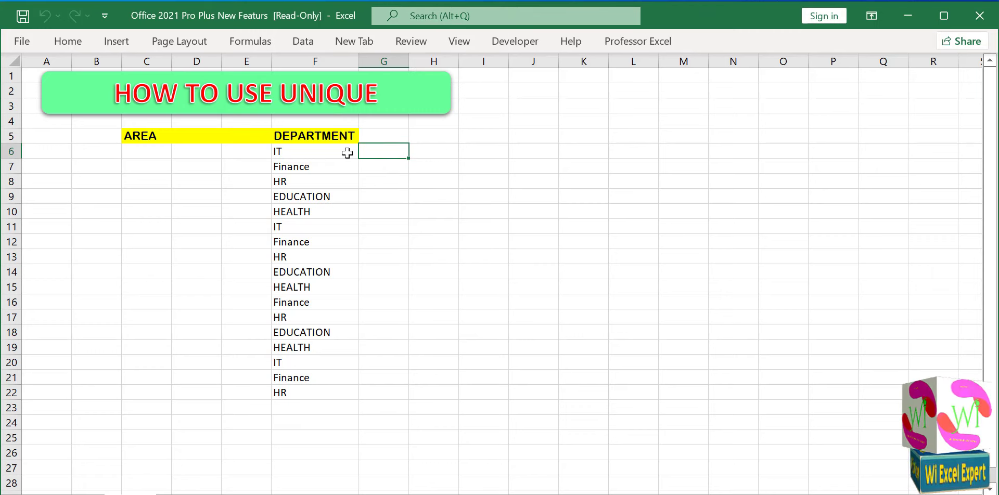
pyautogui.click(436, 153)
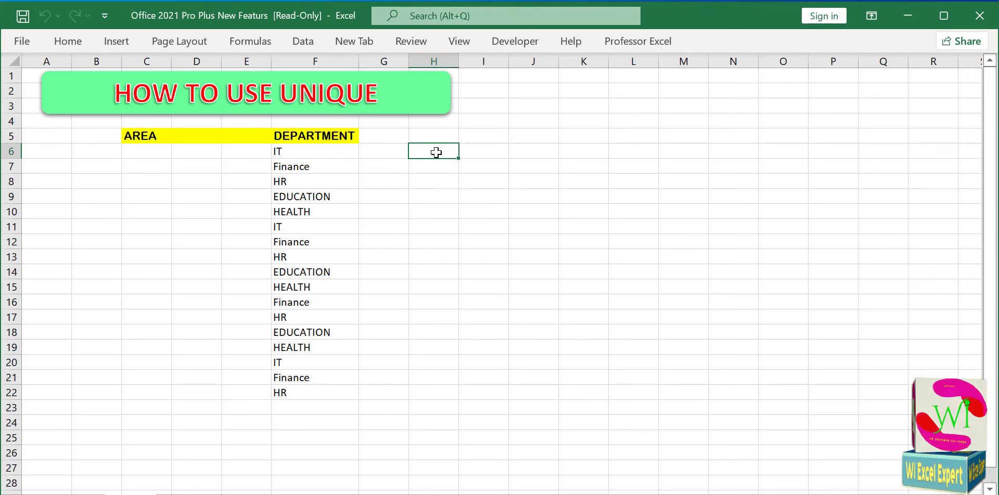
pyautogui.write('=UNI')
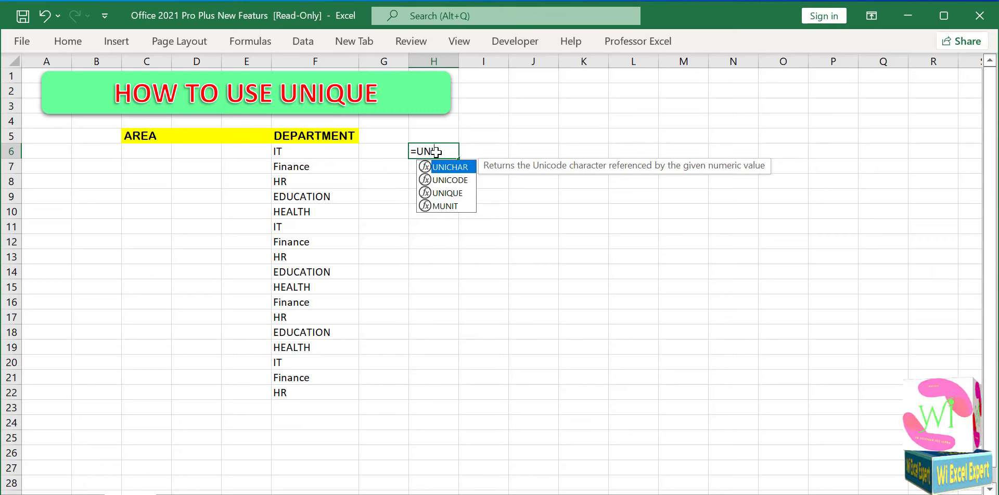
pyautogui.doubleClick(456, 193)
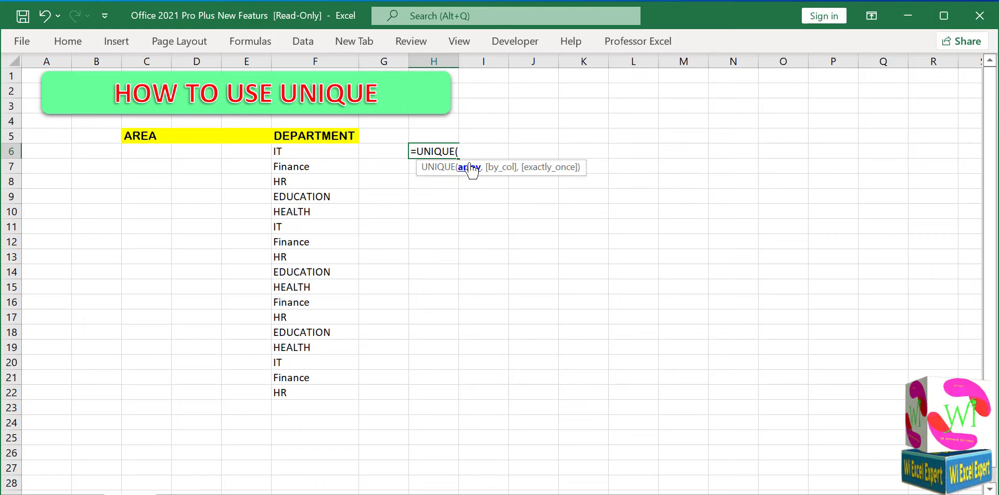
pyautogui.moveTo(331, 155); pyautogui.dragTo(336, 385)
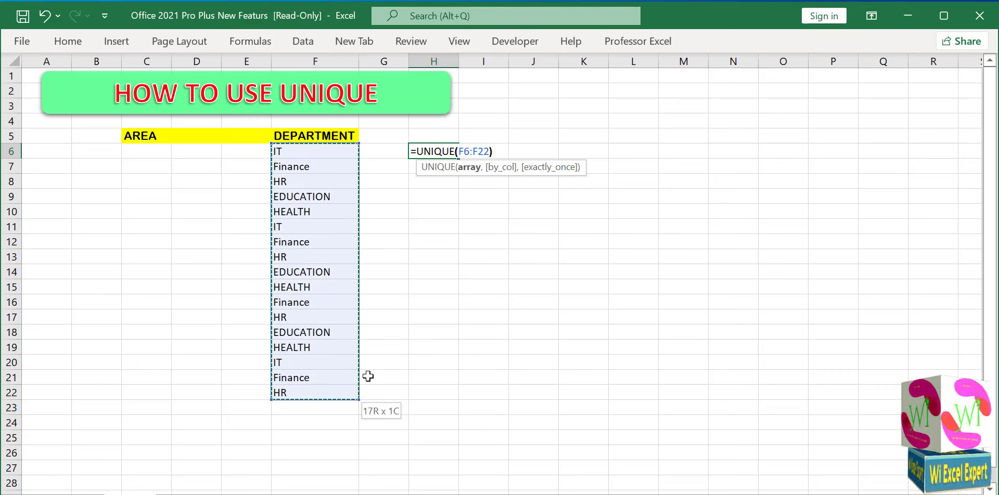
pyautogui.write(')')
pyautogui.press('Return')
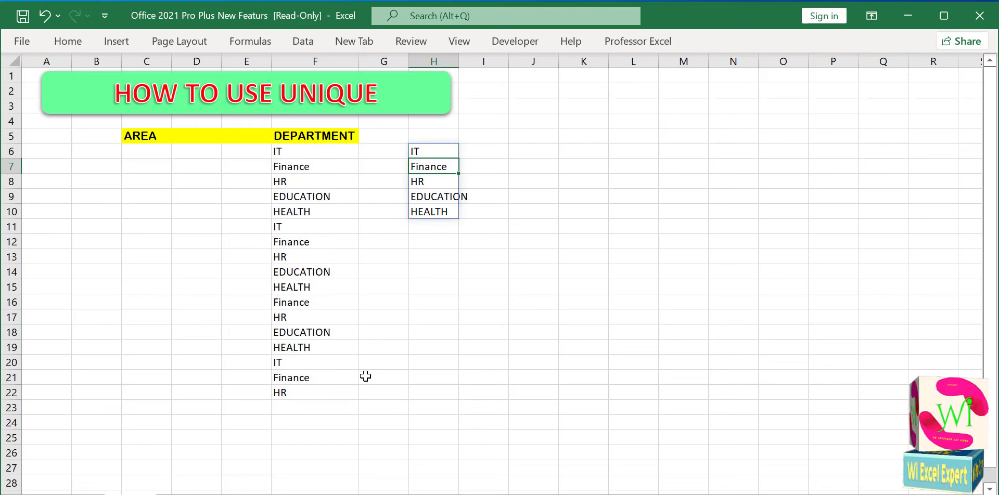
pyautogui.moveTo(460, 62); pyautogui.dragTo(471, 62)
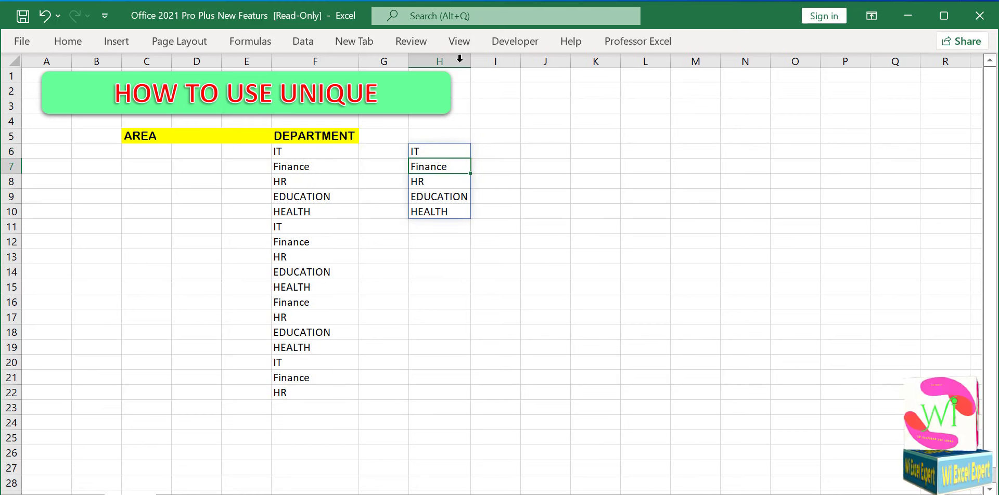
pyautogui.click(576, 186)
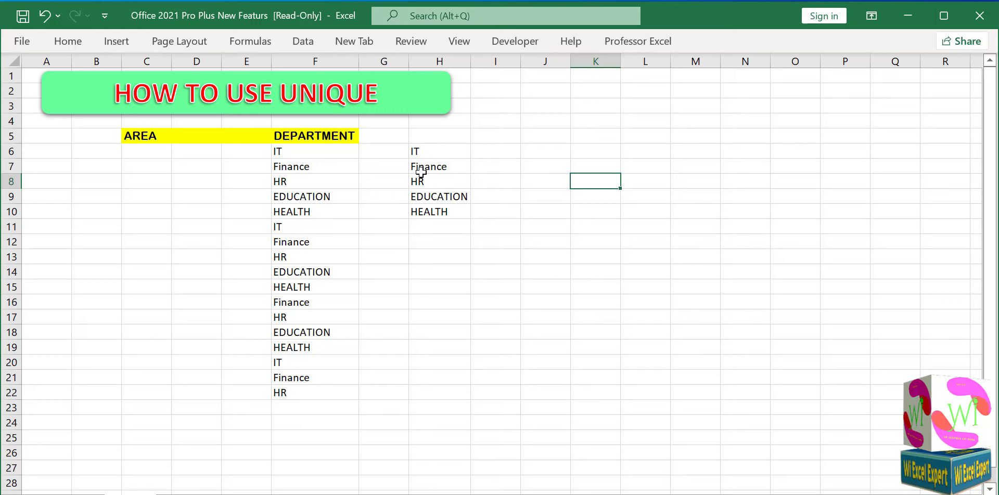
pyautogui.click(435, 152)
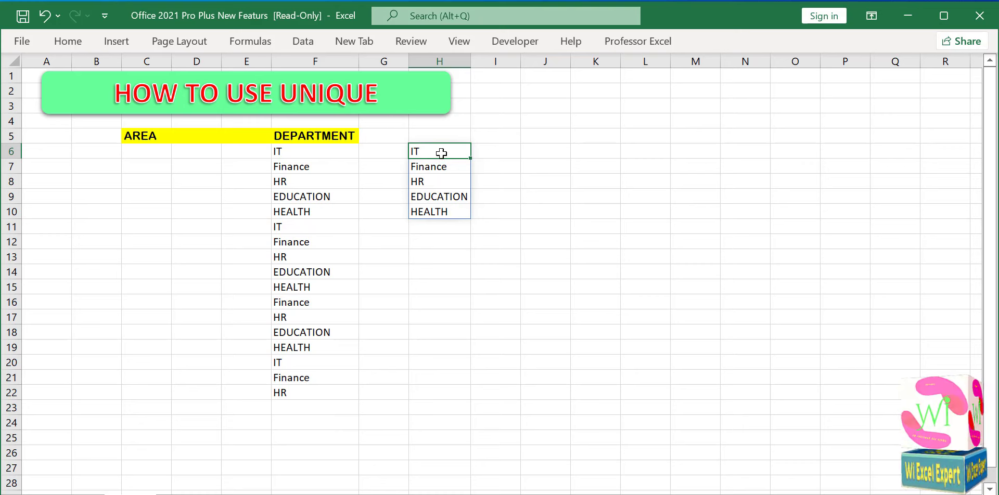
pyautogui.hotkey('ctrl', 'z')
pyautogui.hotkey('ctrl', 'z')
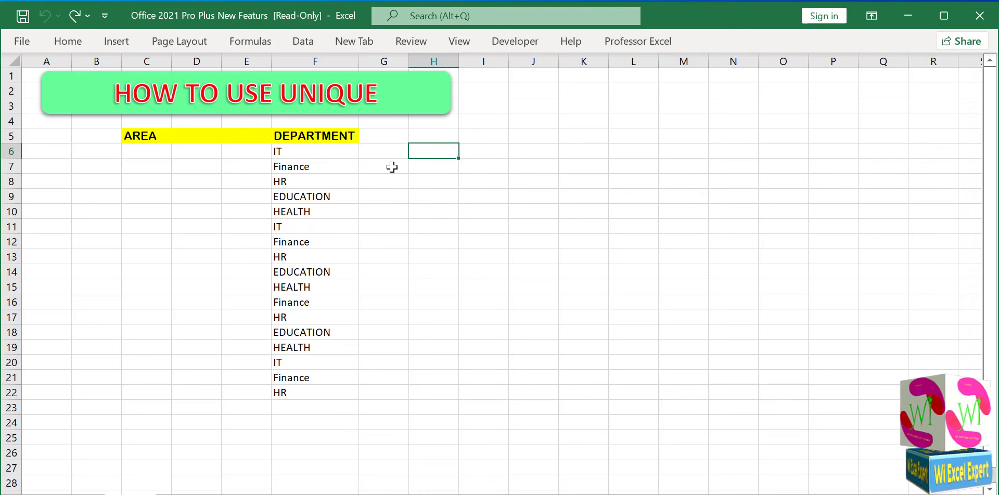
# Step: Convert C5:F22 into a table with headers and apply a plain table style
pyautogui.moveTo(131, 136)
pyautogui.mouseDown()
pyautogui.moveTo(327, 307)
pyautogui.moveTo(331, 392)
pyautogui.mouseUp()
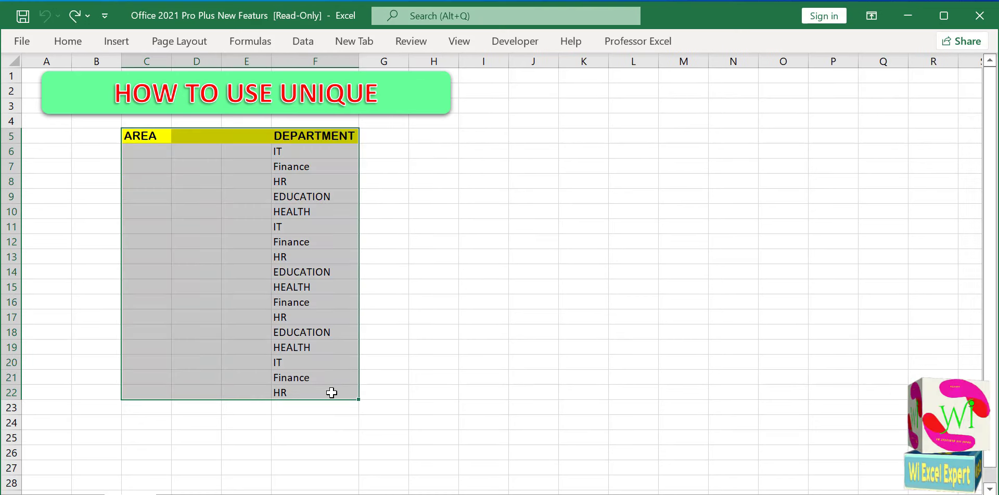
pyautogui.hotkey('ctrl', 't')
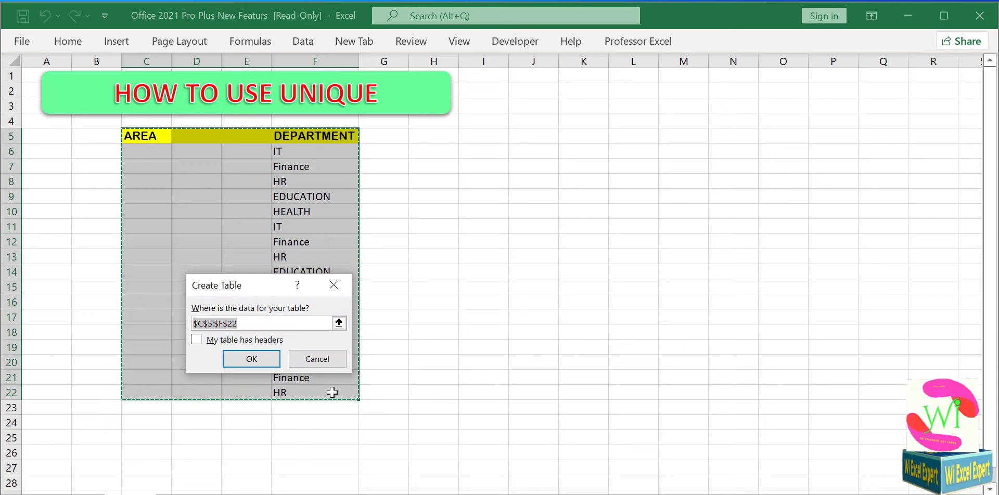
pyautogui.click(196, 339)
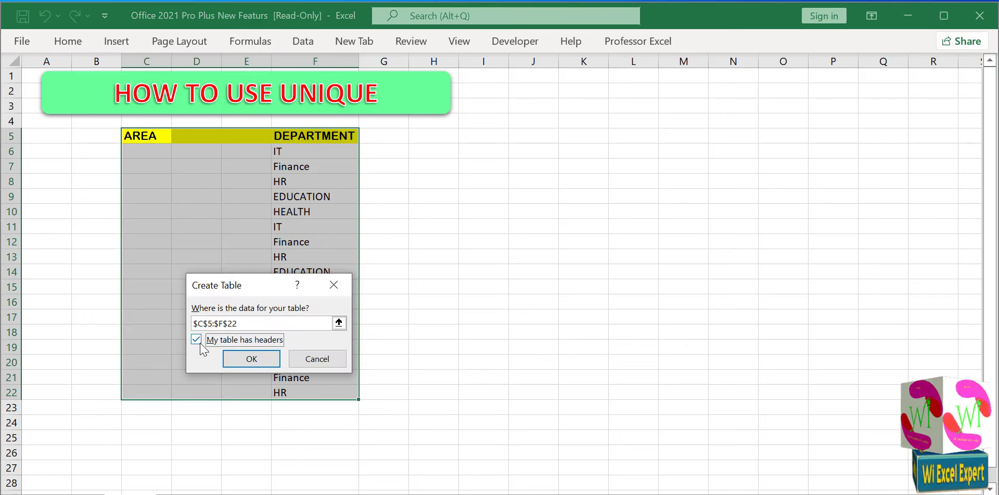
pyautogui.click(251, 359)
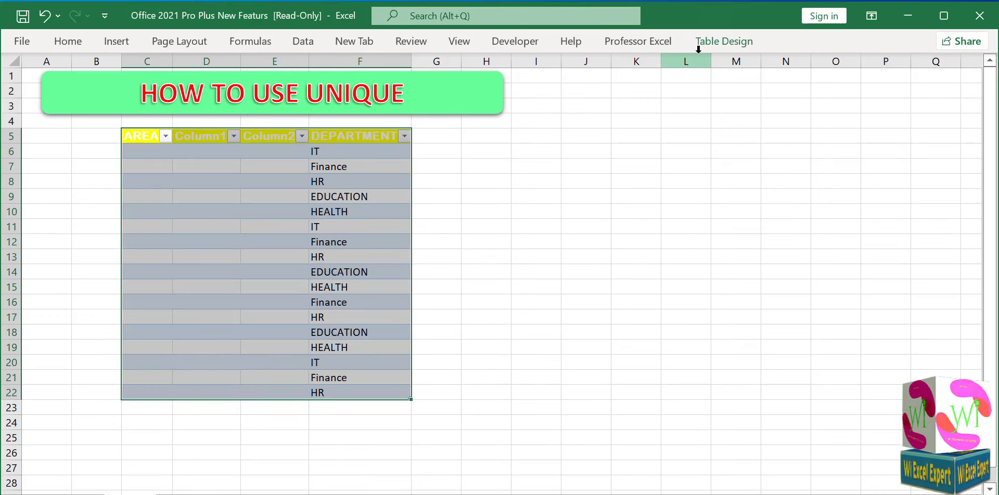
pyautogui.click(713, 44)
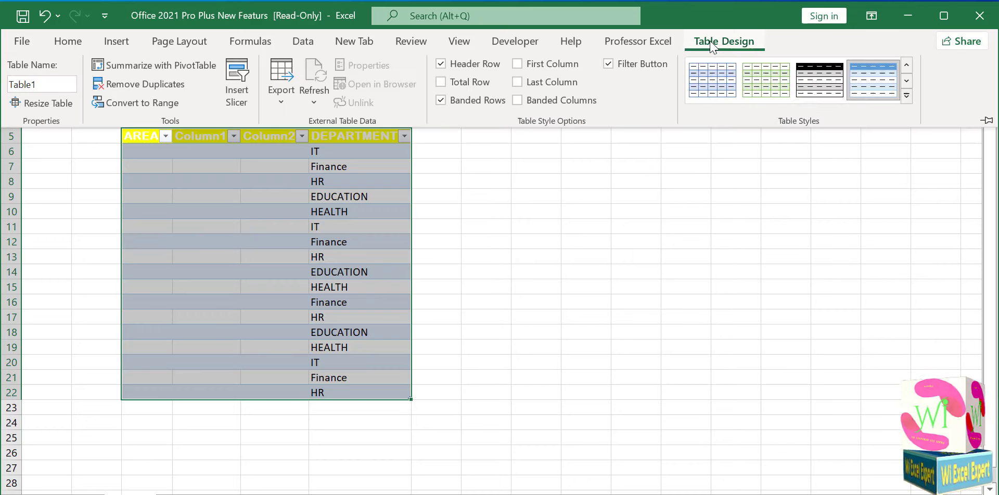
pyautogui.click(906, 96)
pyautogui.click(640, 107)
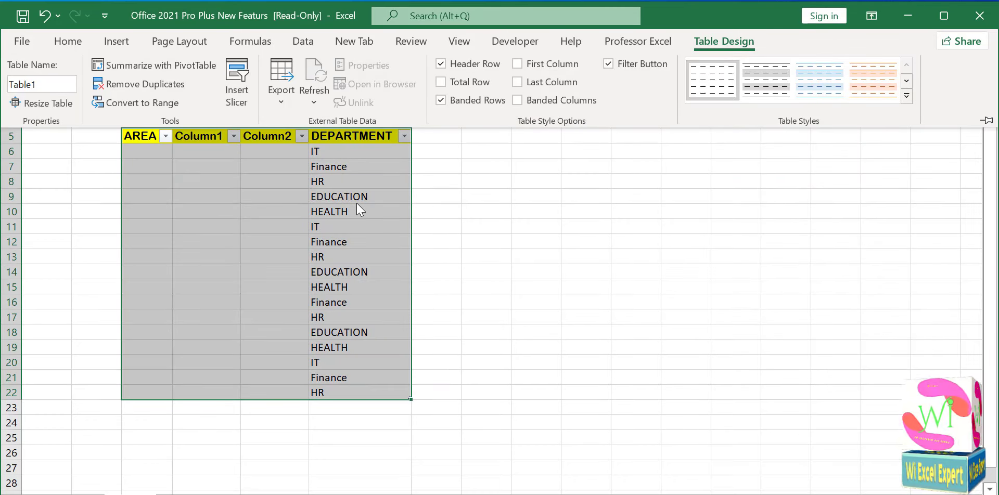
pyautogui.hotkey('ctrl', 'F1')
pyautogui.click(481, 151)
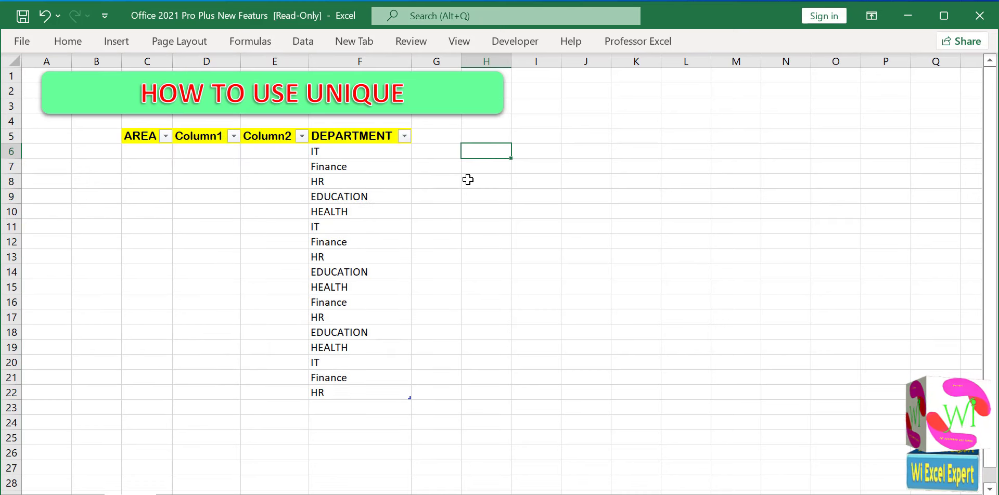
# Step: Add a UNIQUE LIST heading in H5 and =UNIQUE(Table1[DEPARTMENT]) in H6, autofitting column H
pyautogui.press('Up')
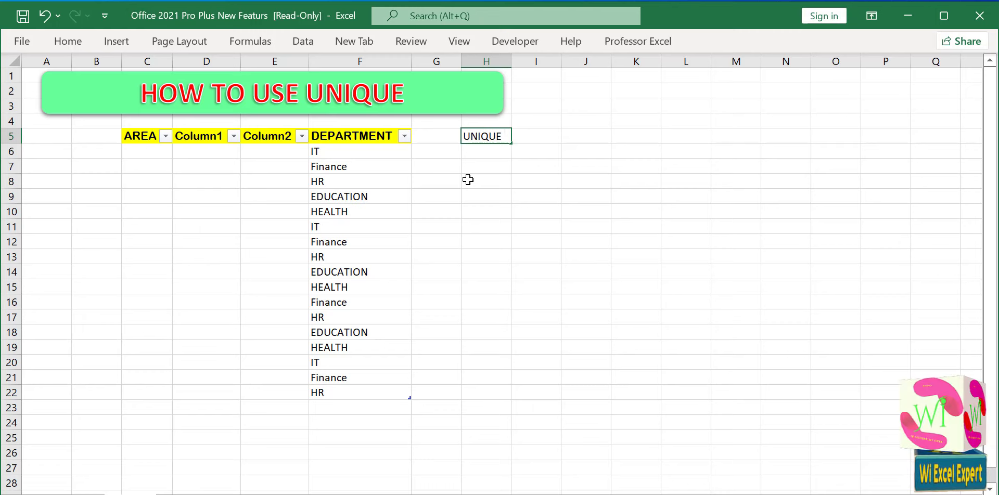
pyautogui.click(491, 151)
pyautogui.write('=')
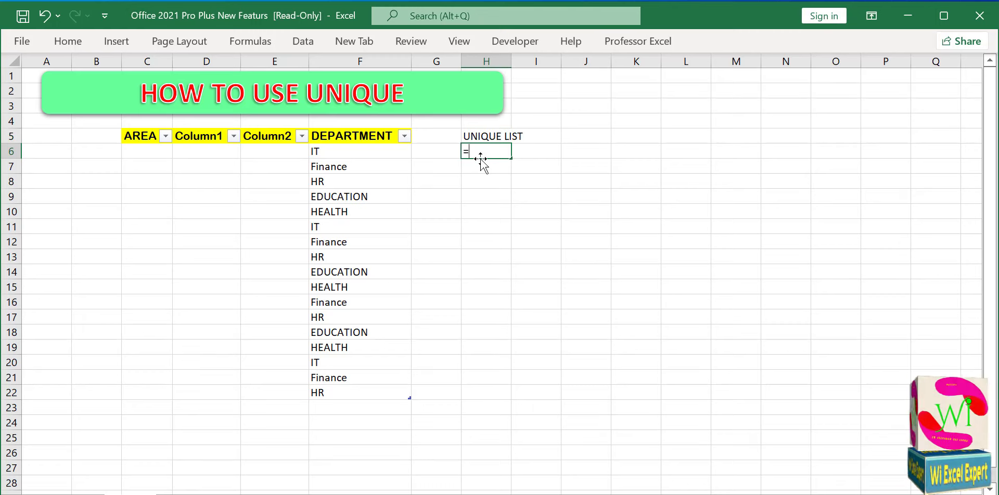
pyautogui.write('UNI')
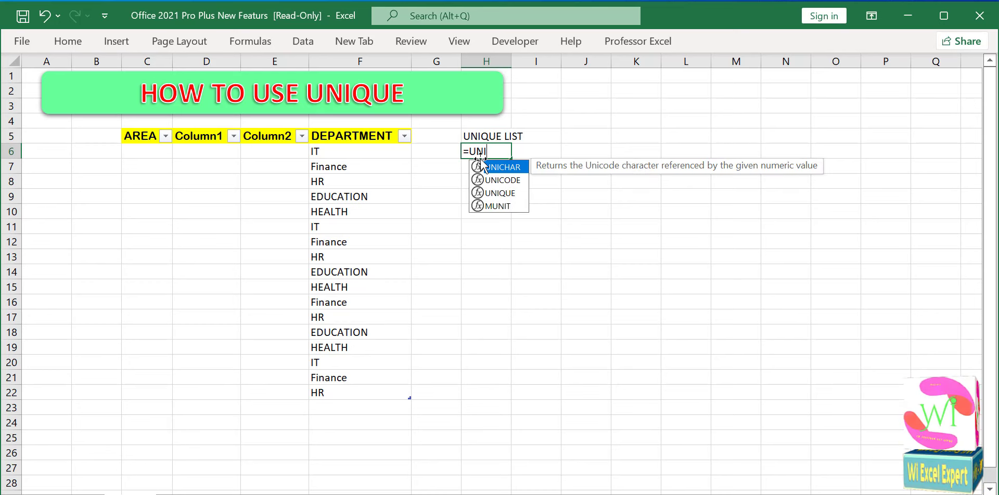
pyautogui.doubleClick(500, 193)
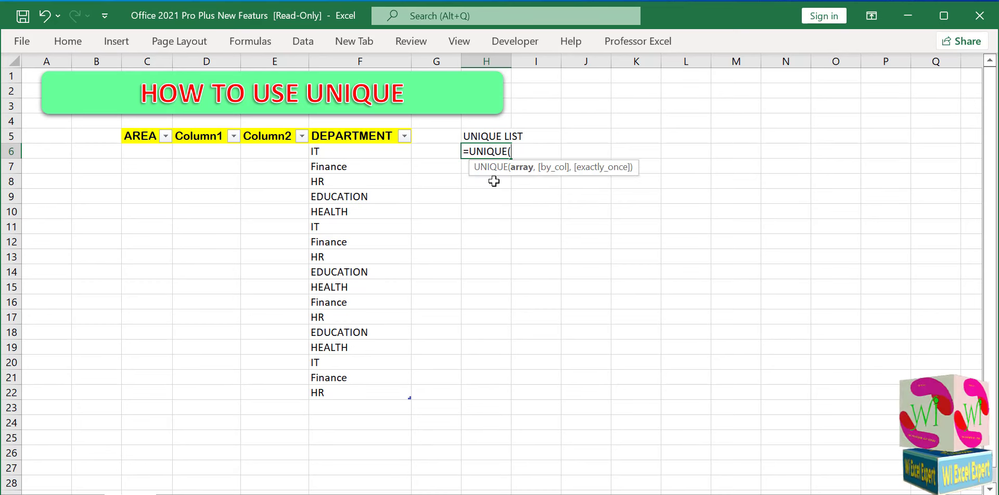
pyautogui.moveTo(372, 159); pyautogui.dragTo(380, 389)
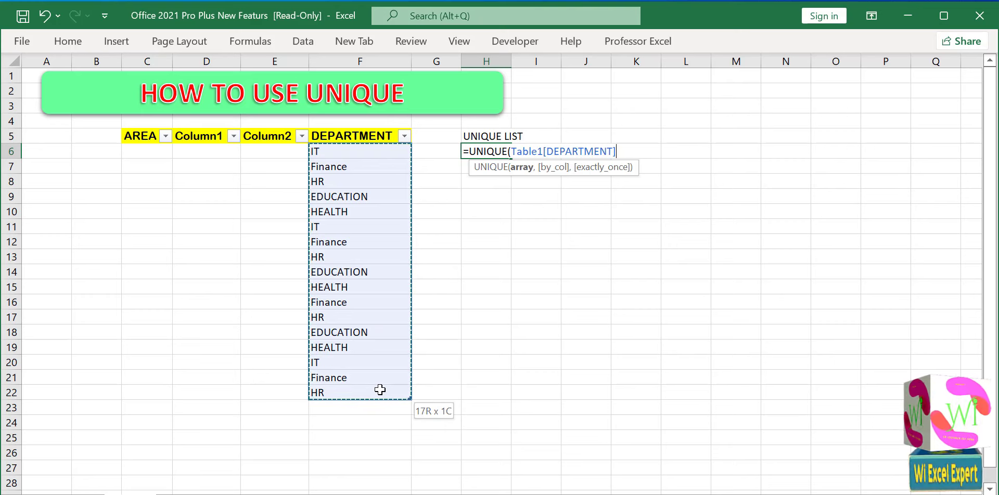
pyautogui.write(')')
pyautogui.press('Return')
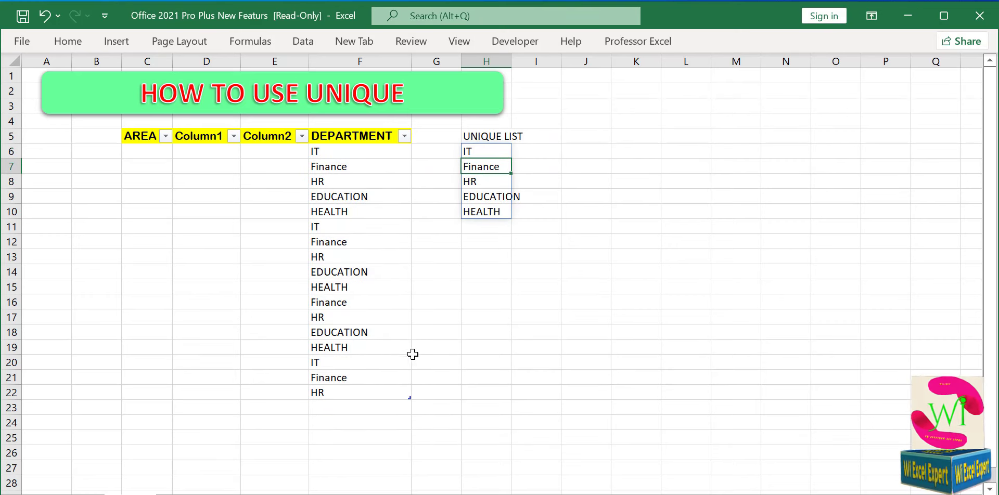
pyautogui.doubleClick(512, 64)
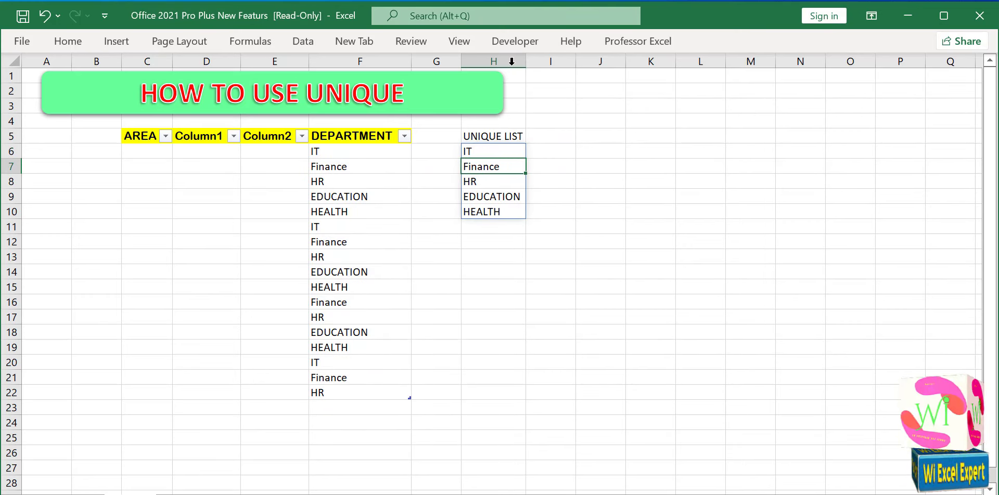
# Step: Select the last department entry in F22 and add a new table row
pyautogui.click(490, 208)
pyautogui.click(395, 258)
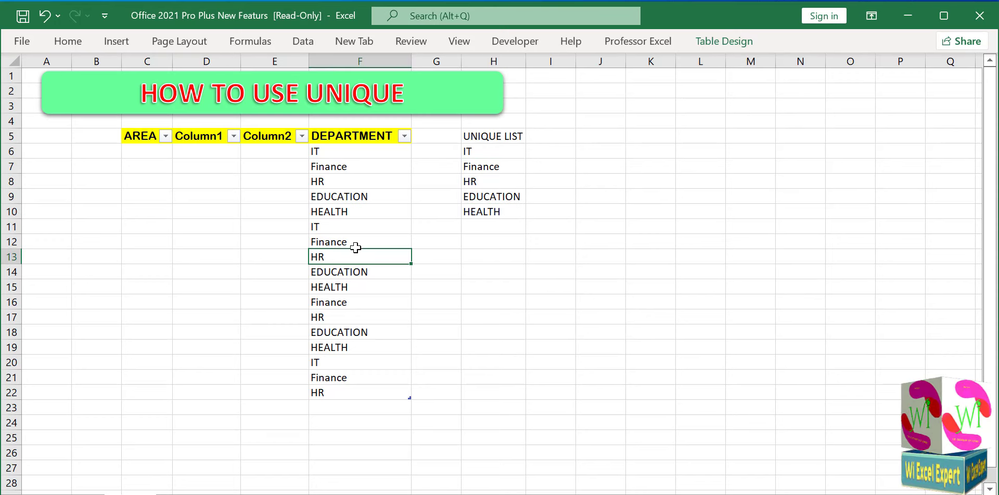
pyautogui.click(320, 394)
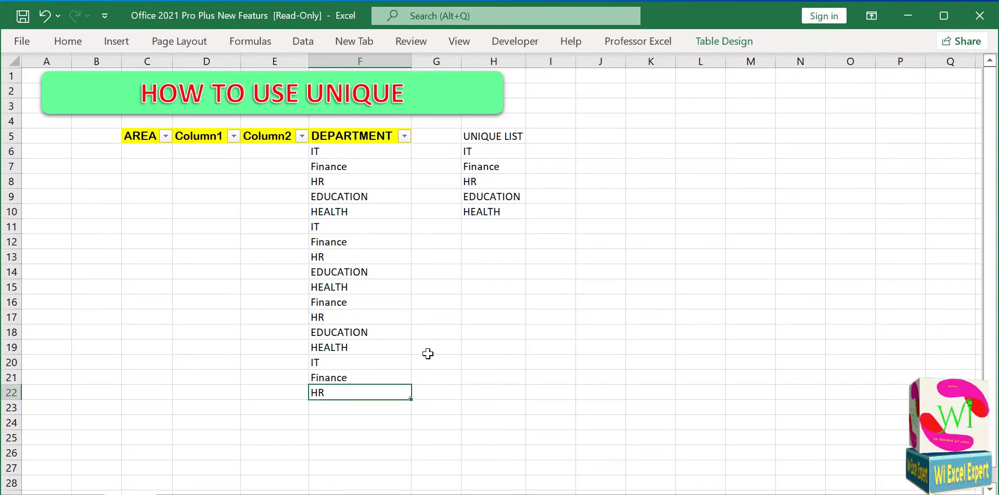
pyautogui.press('Tab')
pyautogui.press('Tab')
pyautogui.press('Tab')
pyautogui.press('Tab')
pyautogui.write('GOVT')
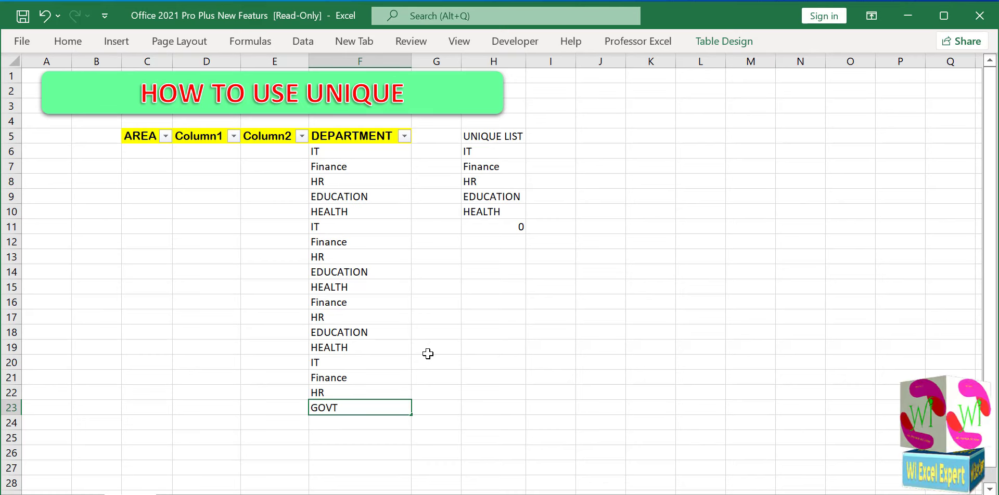
# Step: Enter GOVT, then clear the bottom entries and paste HEALTH, IT, Finance, HR, GOVT into F19:F23
pyautogui.press('Return')
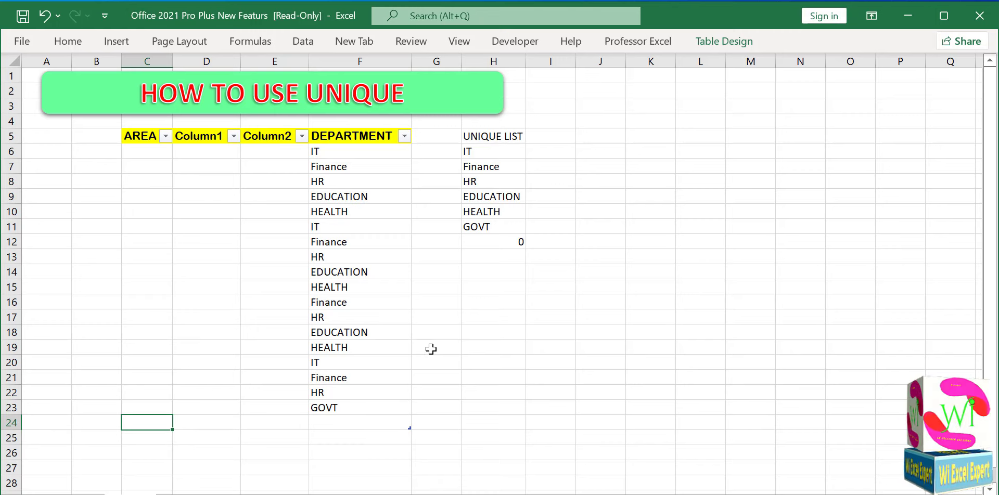
pyautogui.hotkey('ctrl', 'z')
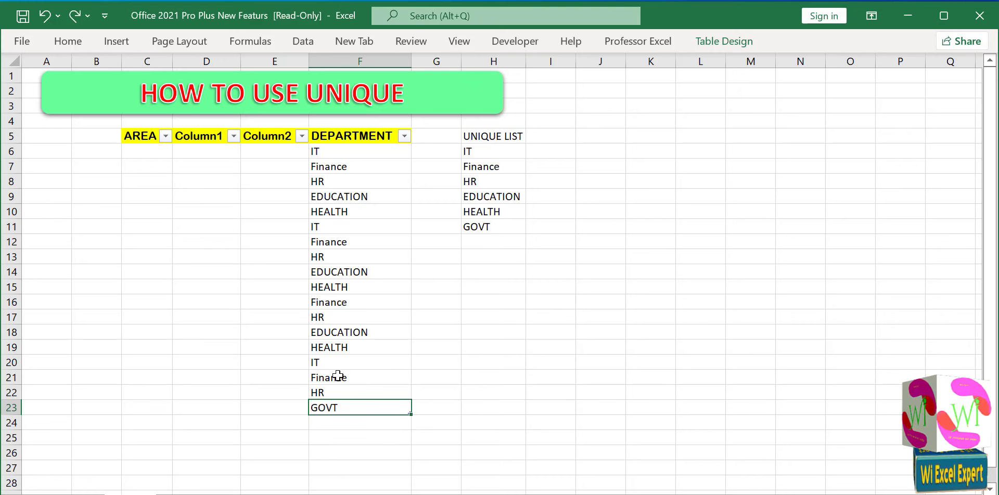
pyautogui.moveTo(335, 404); pyautogui.dragTo(339, 347)
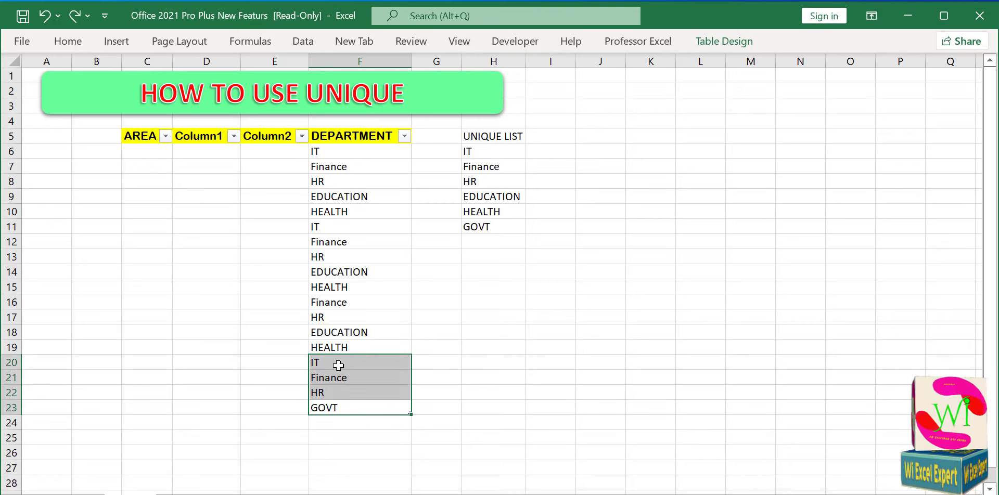
pyautogui.rightClick(339, 348)
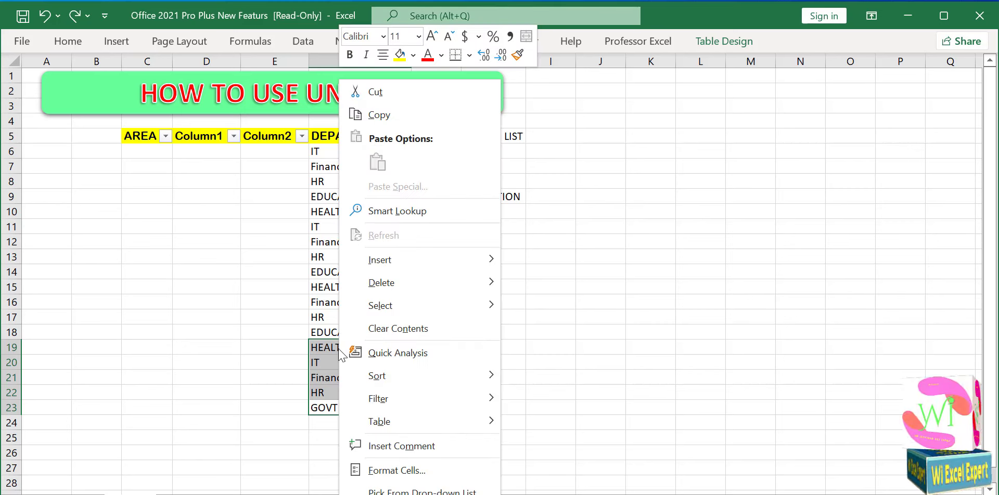
pyautogui.click(411, 329)
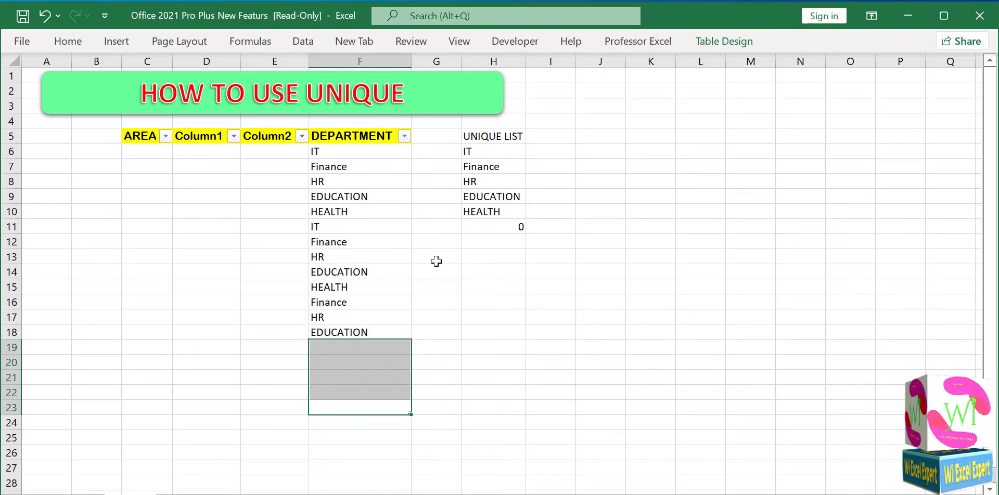
pyautogui.hotkey('ctrl', 'v')
pyautogui.click(474, 303)
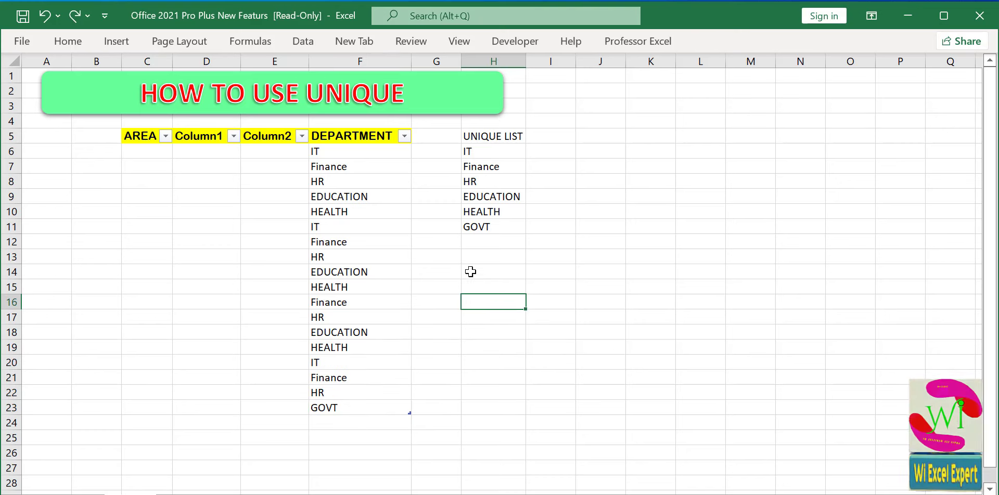
pyautogui.click(255, 196)
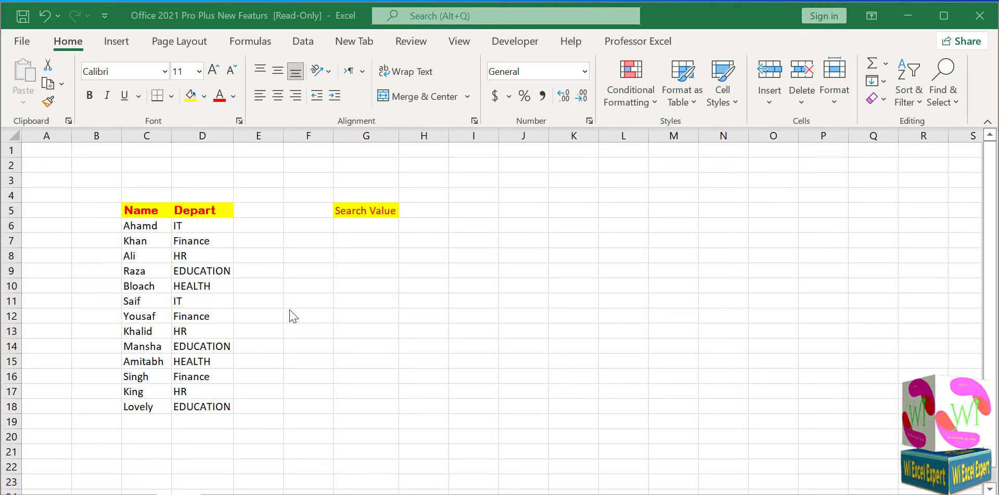
# Step: On the Name/Depart sheet, select cell G6 below the Search Value label
pyautogui.click(152, 226)
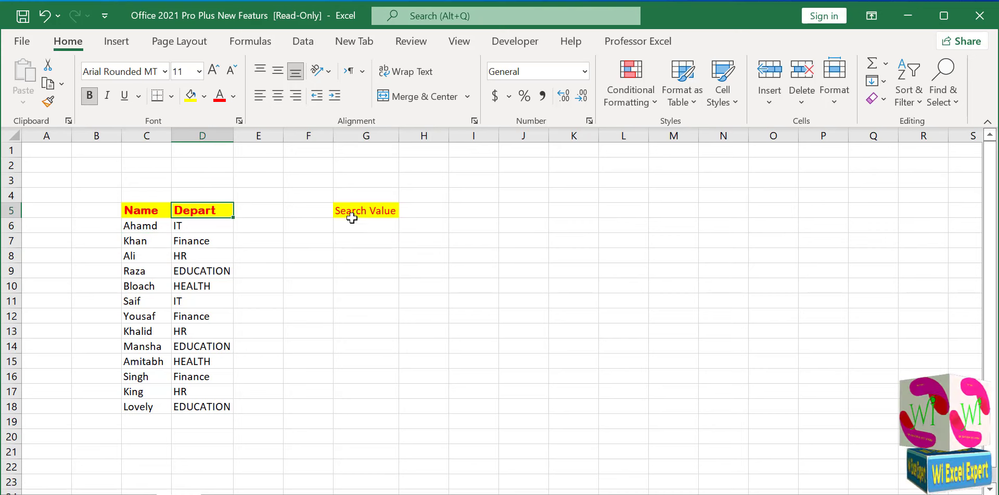
pyautogui.click(380, 221)
pyautogui.click(197, 189)
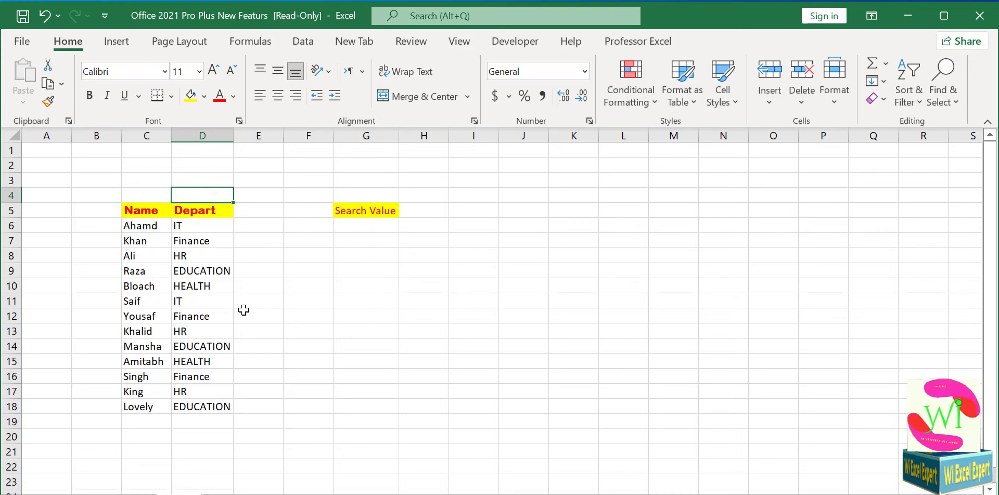
pyautogui.click(371, 224)
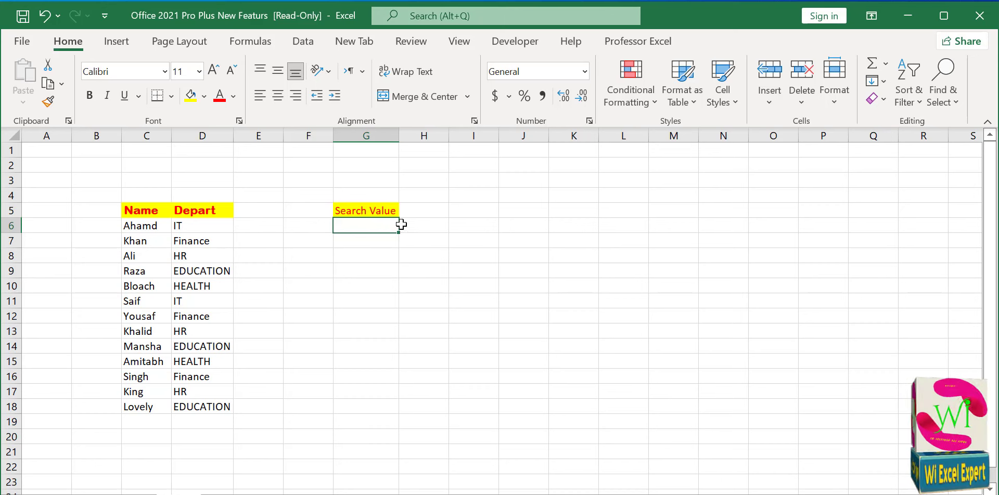
# Step: Give G6 a List data validation with source =$C$6:$C$18
pyautogui.click(304, 44)
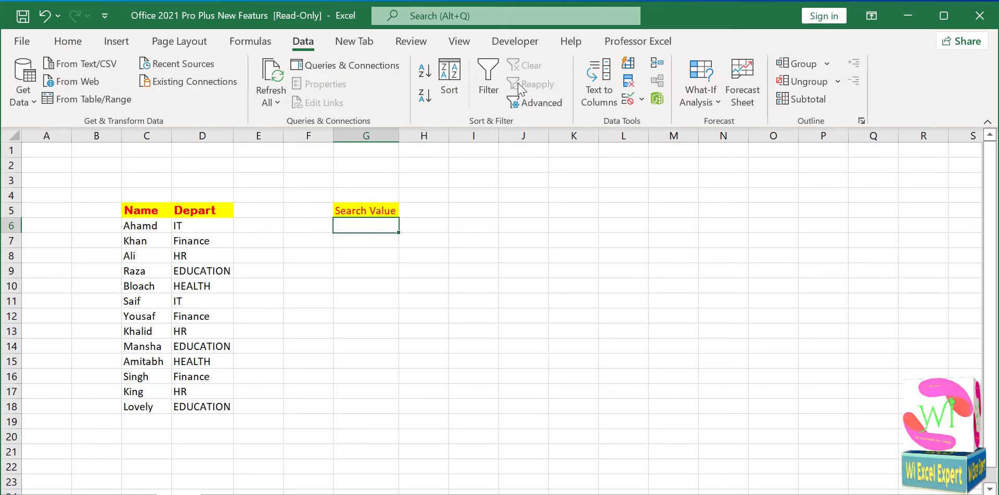
pyautogui.click(641, 98)
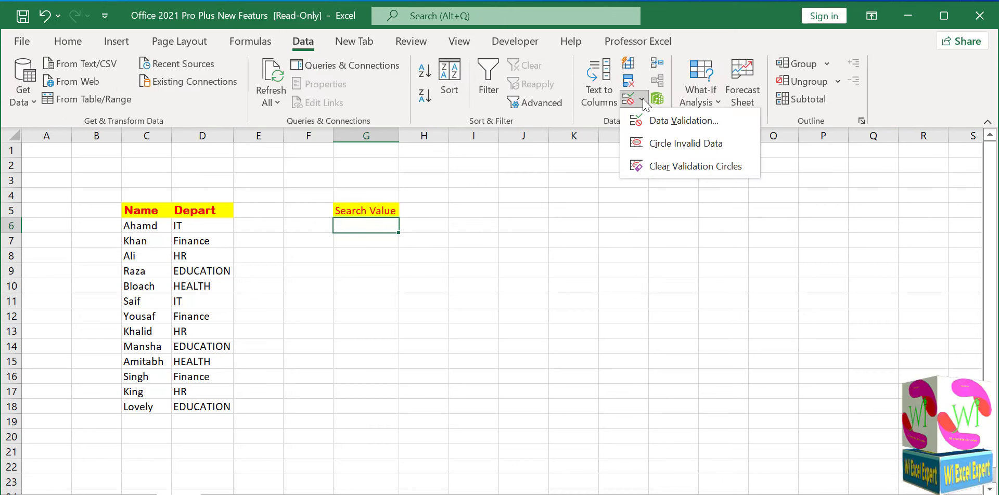
pyautogui.click(672, 127)
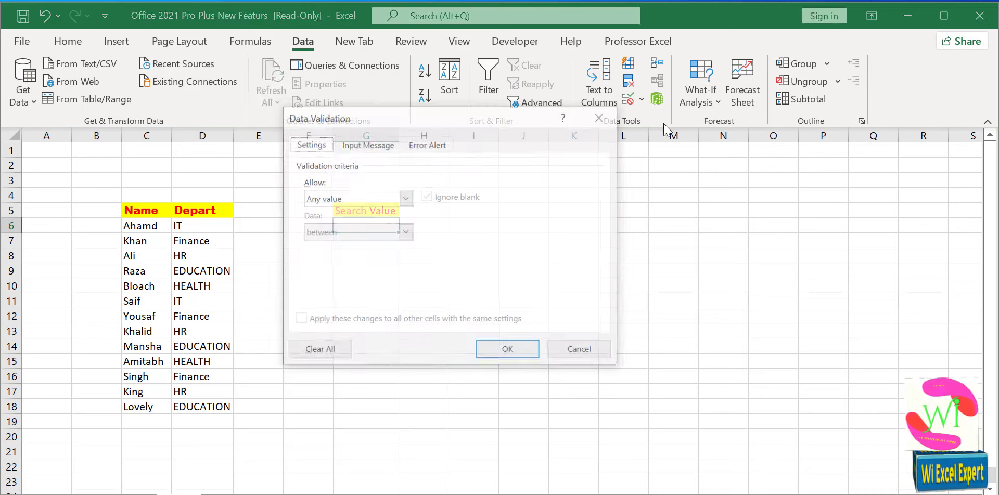
pyautogui.click(405, 199)
pyautogui.click(364, 246)
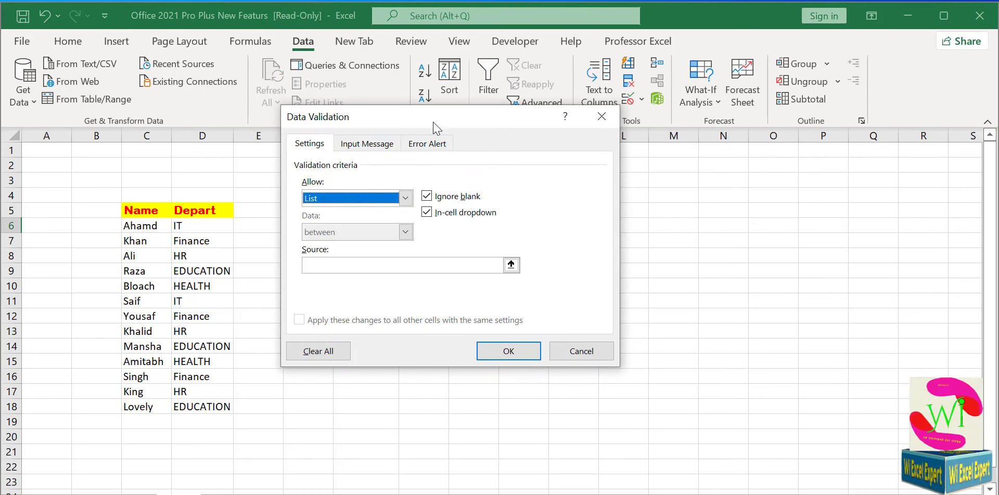
pyautogui.moveTo(433, 123); pyautogui.dragTo(656, 90)
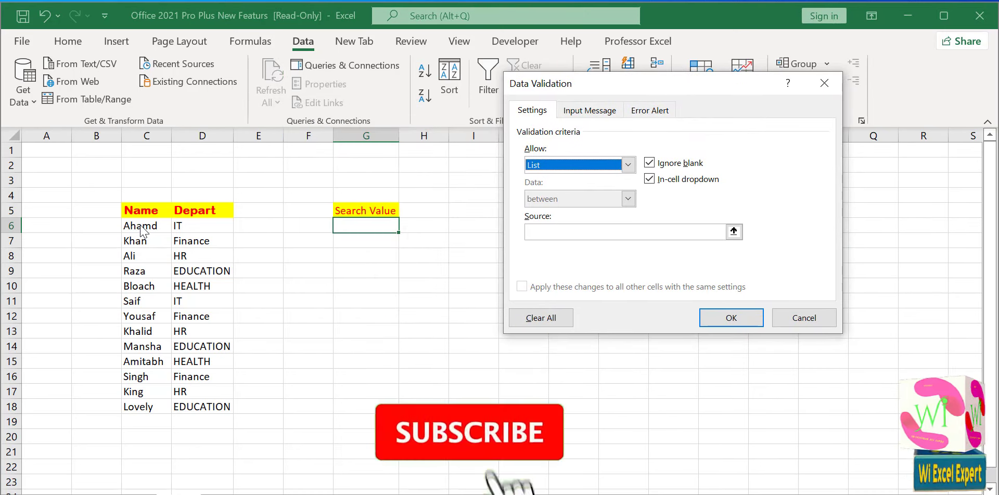
pyautogui.click(560, 232)
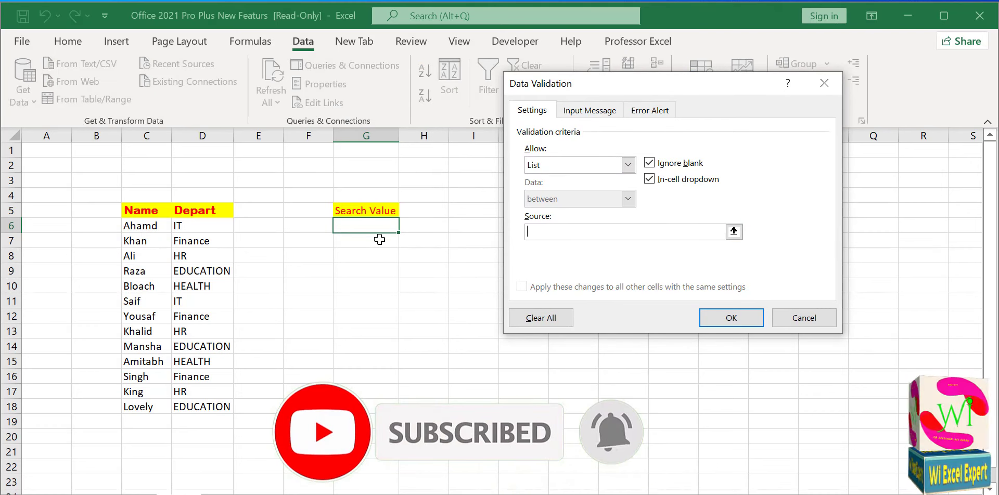
pyautogui.write('=')
pyautogui.moveTo(140, 226); pyautogui.dragTo(140, 409)
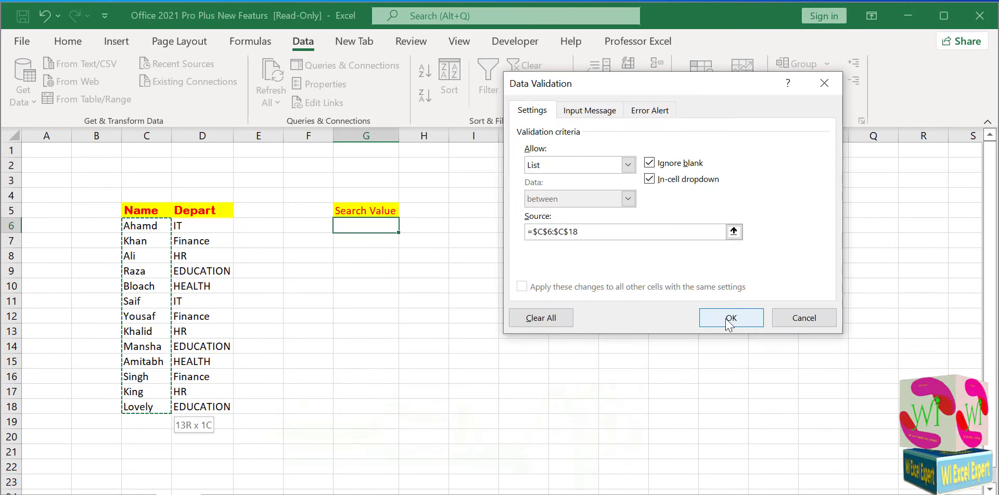
pyautogui.click(728, 317)
# Step: Check the new name dropdown in G6
pyautogui.click(406, 227)
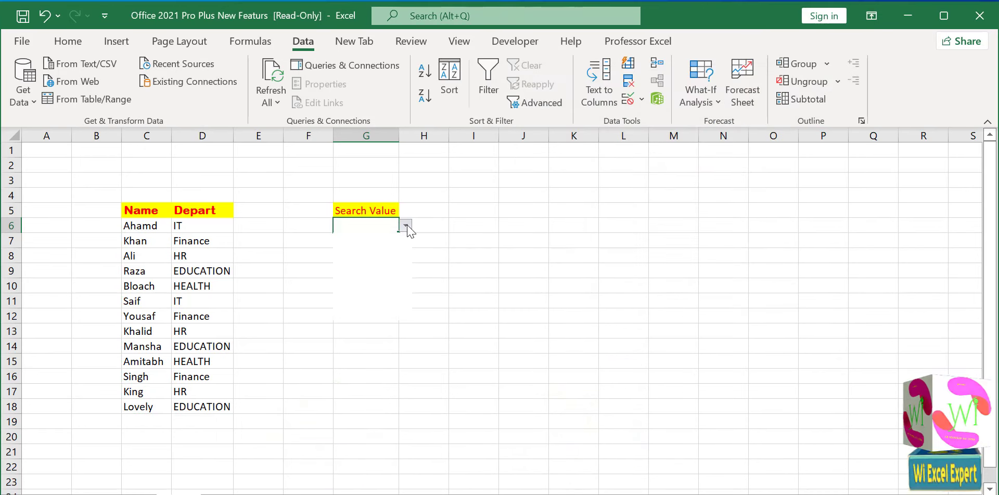
pyautogui.click(407, 226)
pyautogui.click(435, 229)
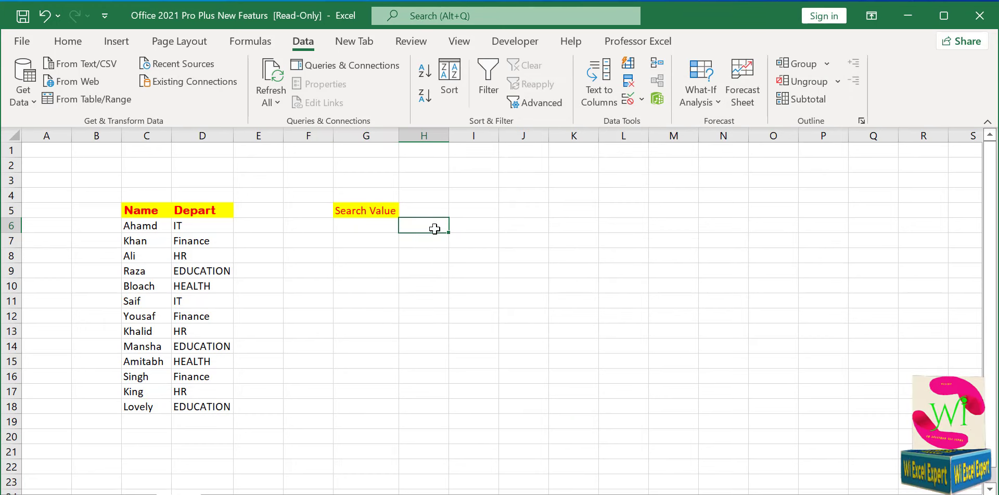
pyautogui.click(298, 228)
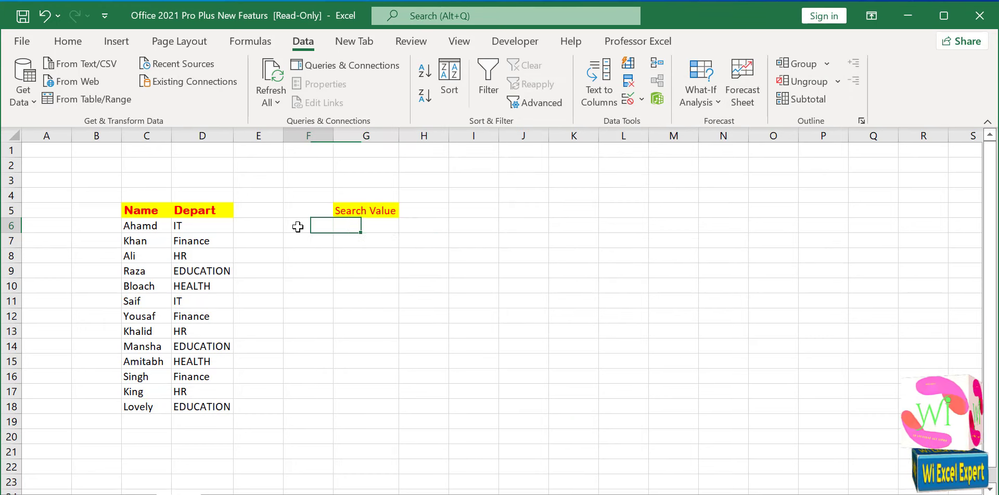
# Step: Widen column F and merge and centre the Search Value heading across F5:G5
pyautogui.moveTo(333, 135); pyautogui.dragTo(359, 136)
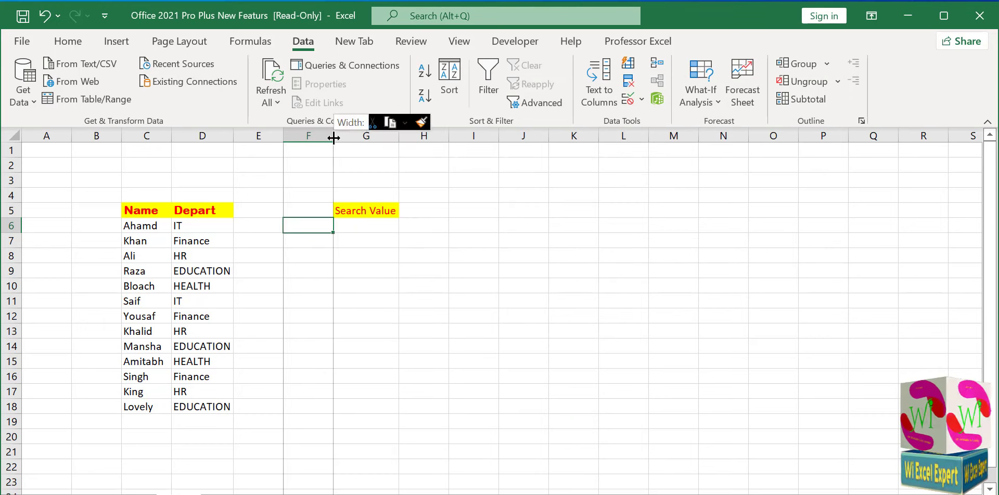
pyautogui.moveTo(326, 209); pyautogui.dragTo(390, 209)
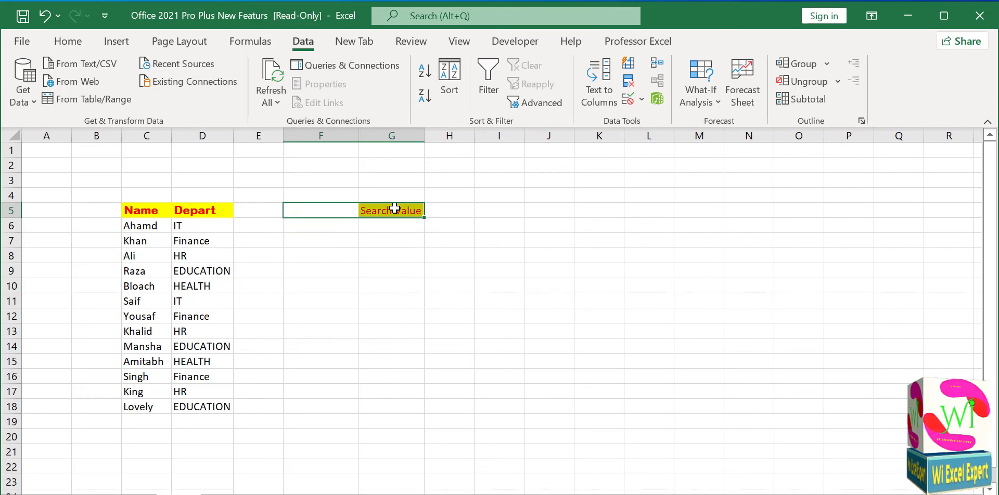
pyautogui.click(68, 41)
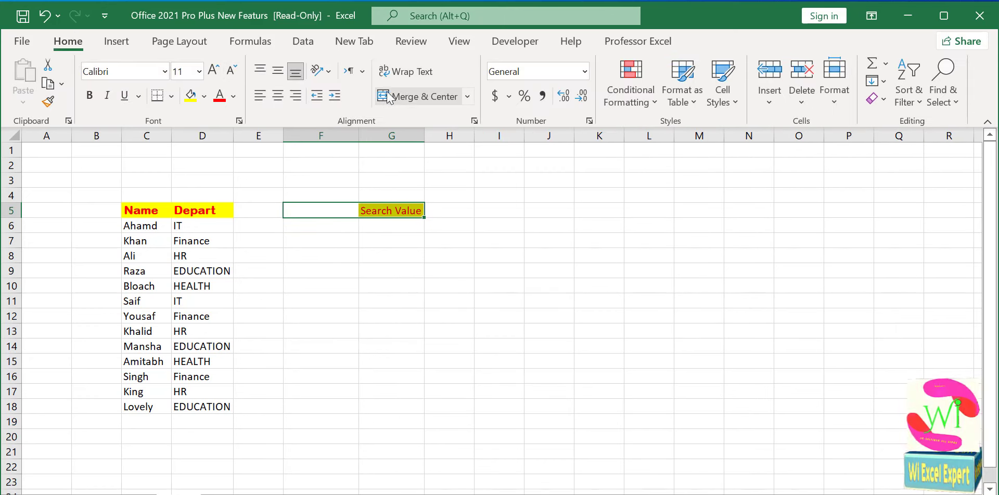
pyautogui.click(406, 96)
pyautogui.click(318, 226)
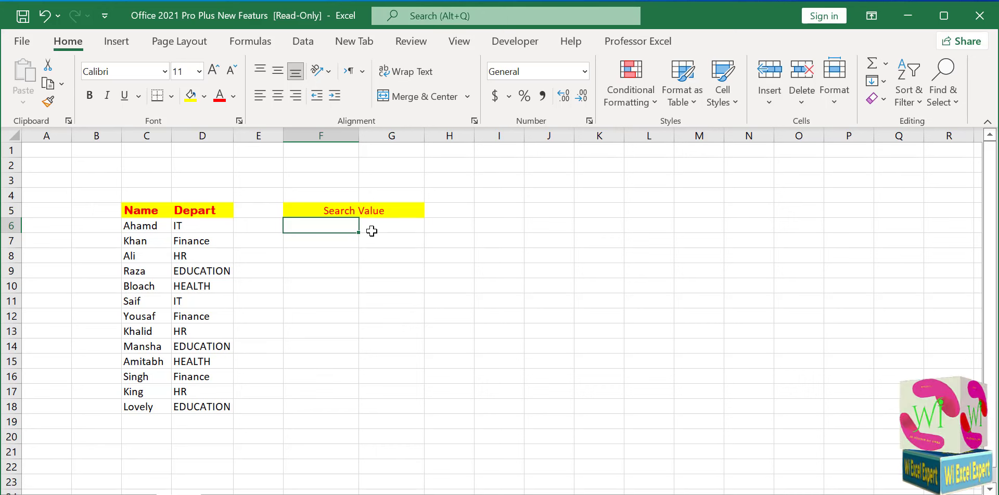
pyautogui.write('=')
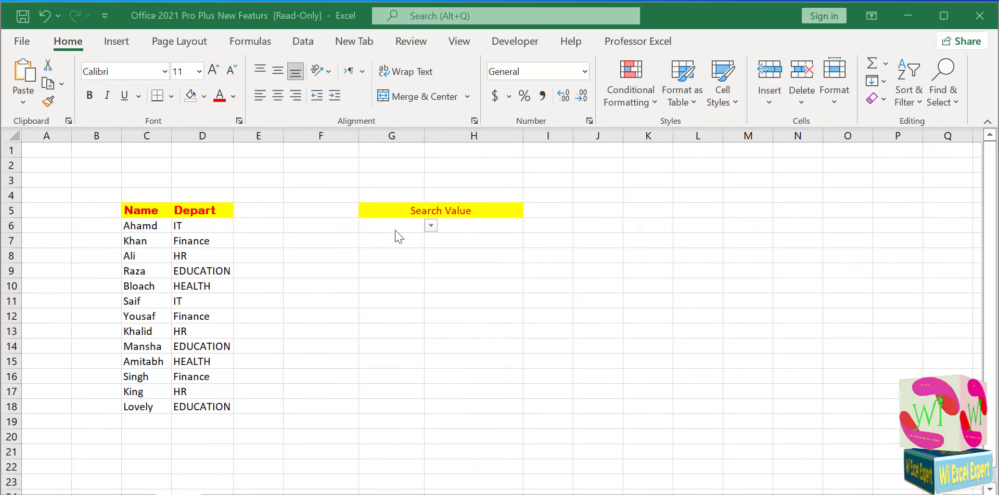
# Step: Enter =FILTER(D6:D18,C6:C18=G6,"") in H6 to return the chosen name's department
pyautogui.click(422, 227)
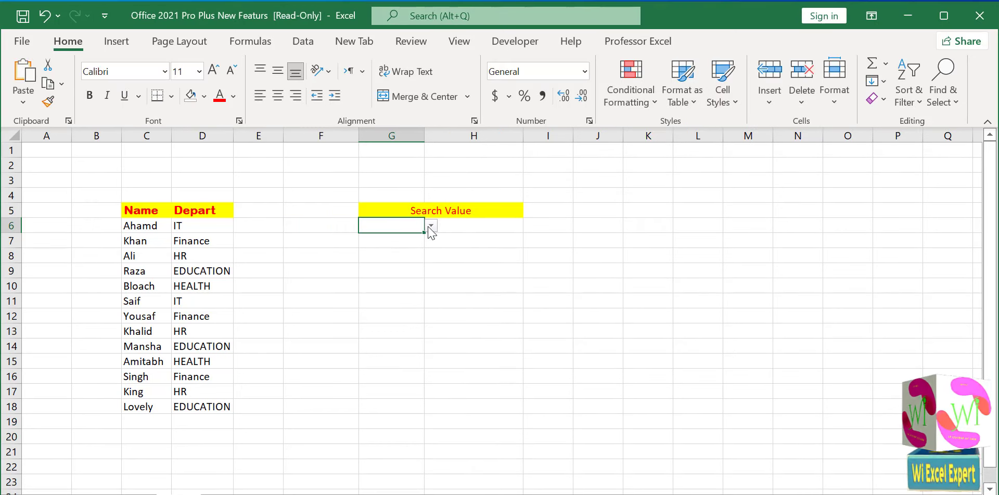
pyautogui.click(491, 224)
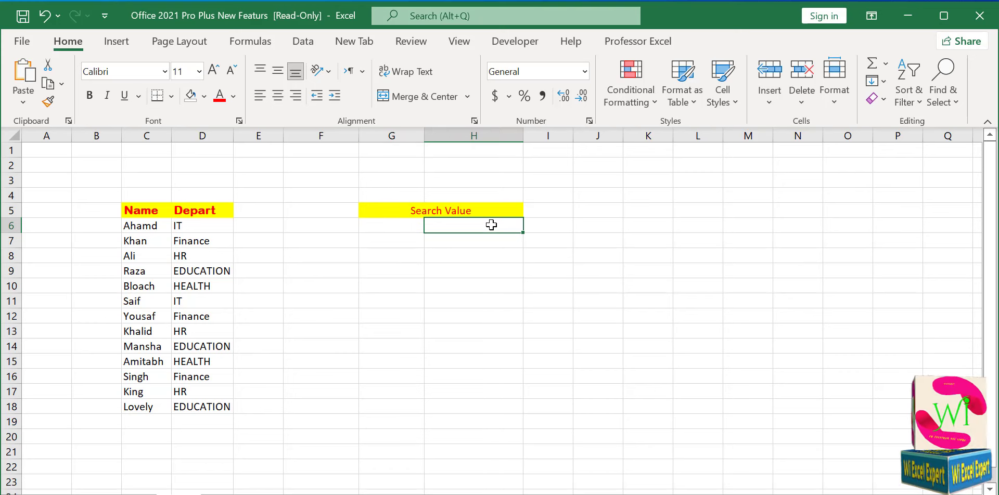
pyautogui.write('=fil')
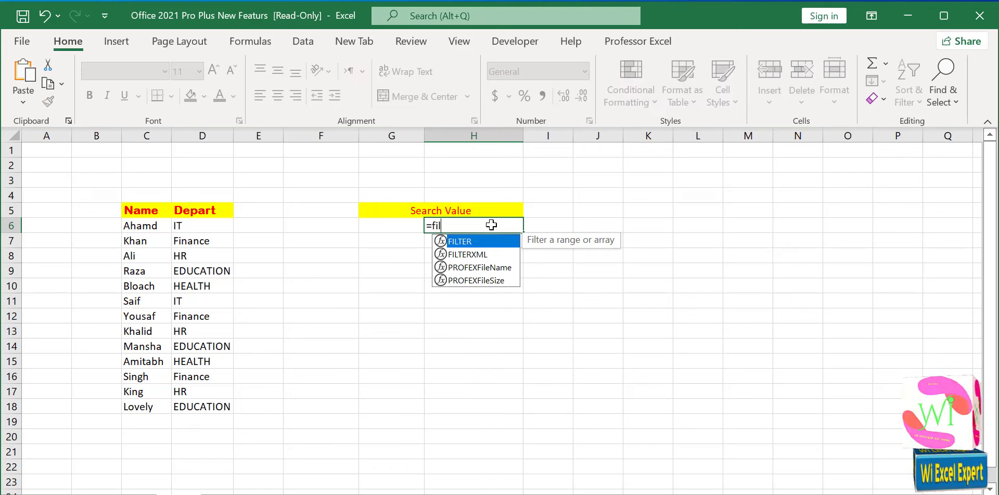
pyautogui.doubleClick(481, 242)
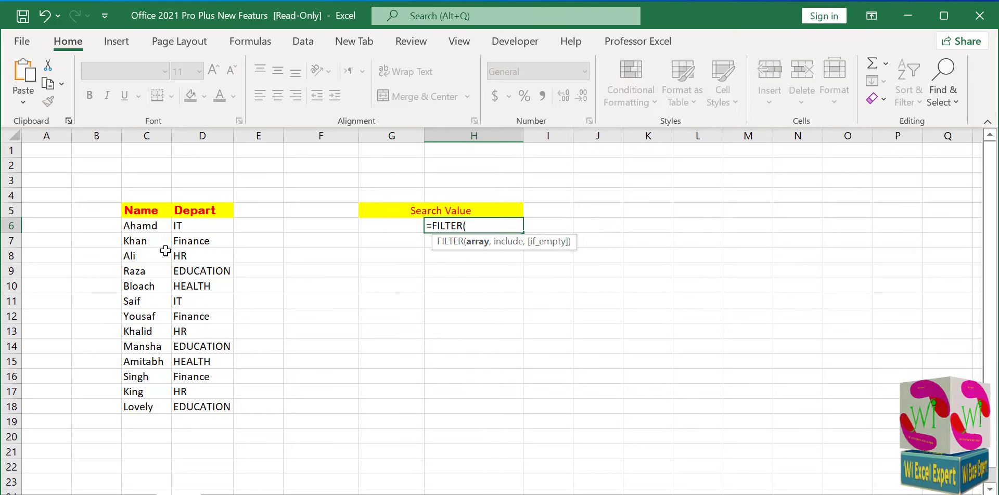
pyautogui.moveTo(188, 232); pyautogui.dragTo(208, 405)
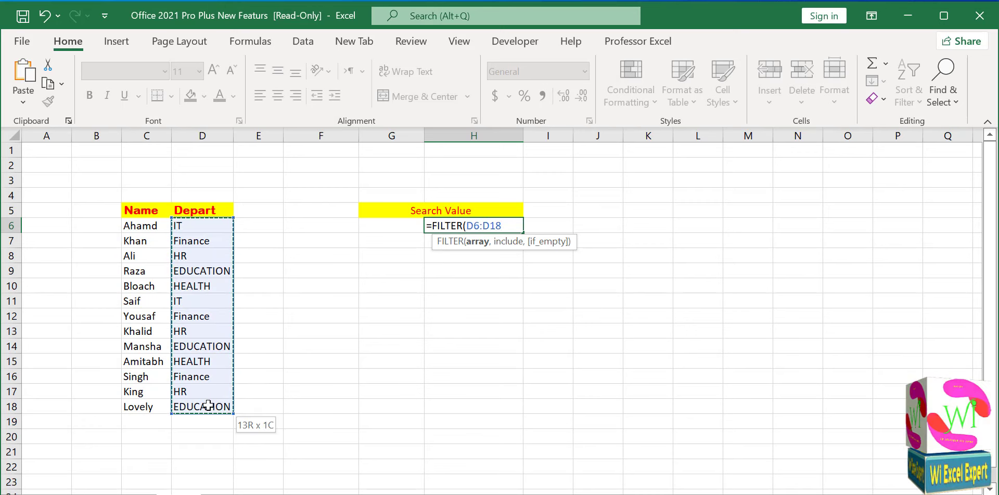
pyautogui.write(',')
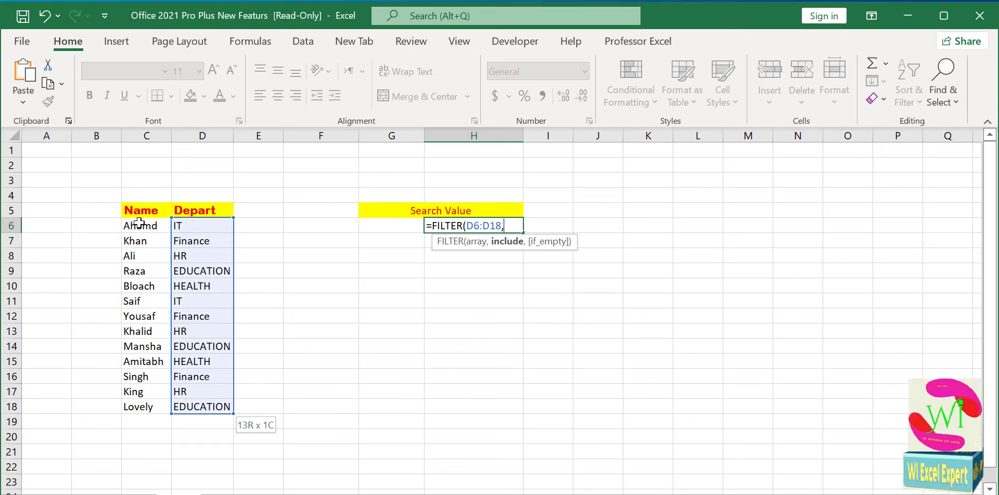
pyautogui.moveTo(139, 226); pyautogui.dragTo(148, 405)
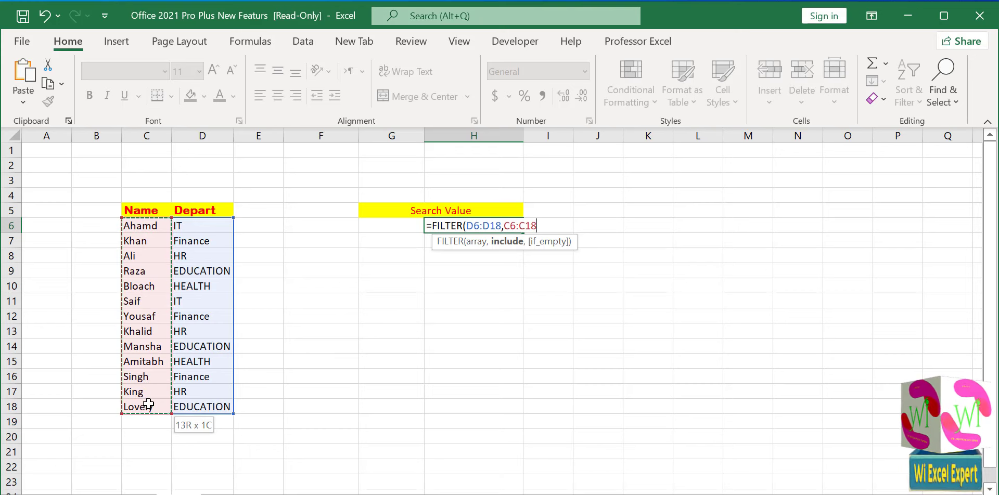
pyautogui.write('=')
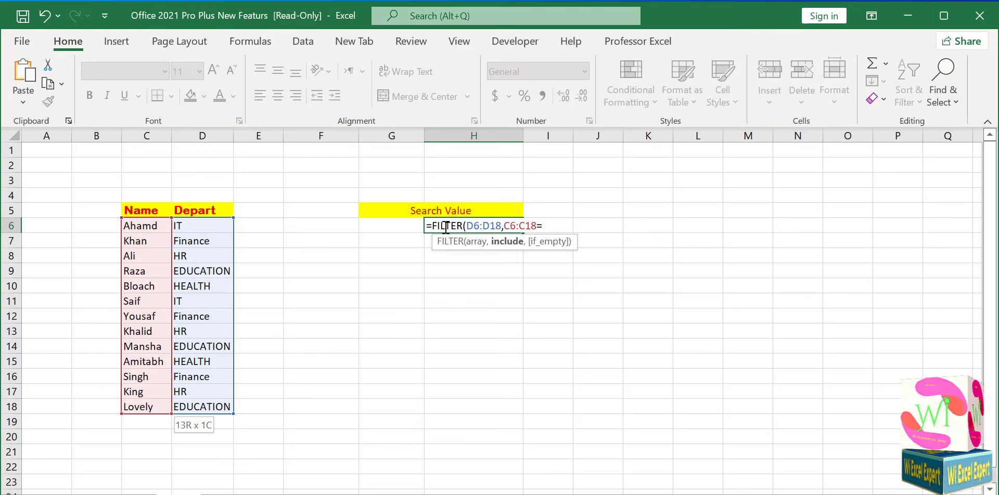
pyautogui.click(404, 226)
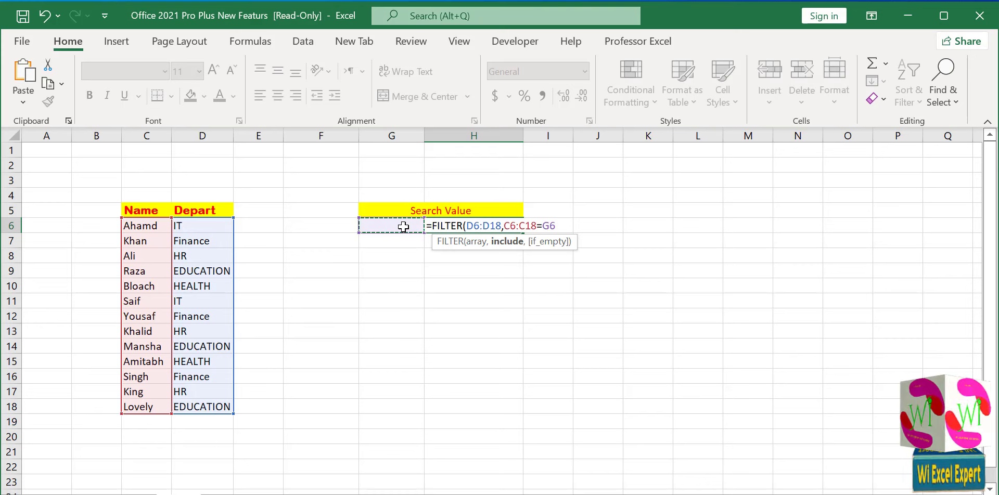
pyautogui.write(',')
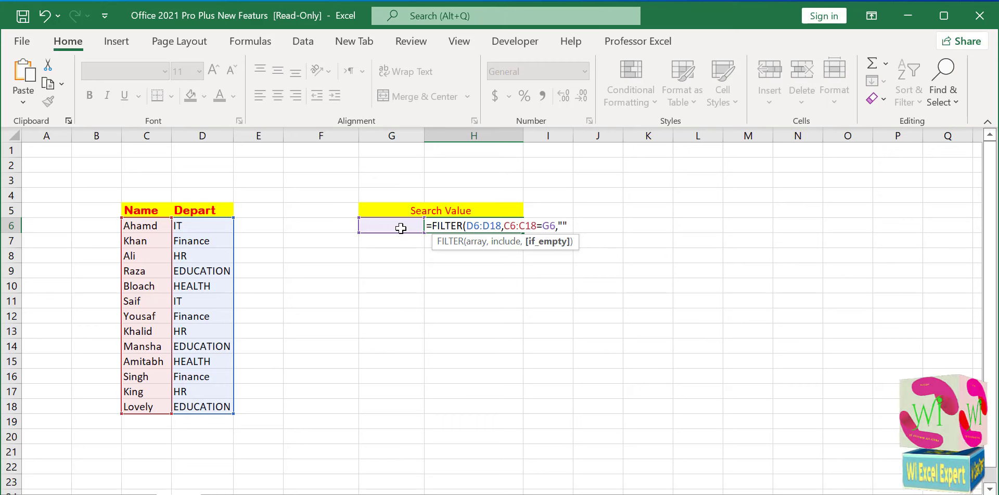
pyautogui.write(')')
pyautogui.press('Return')
pyautogui.click(400, 228)
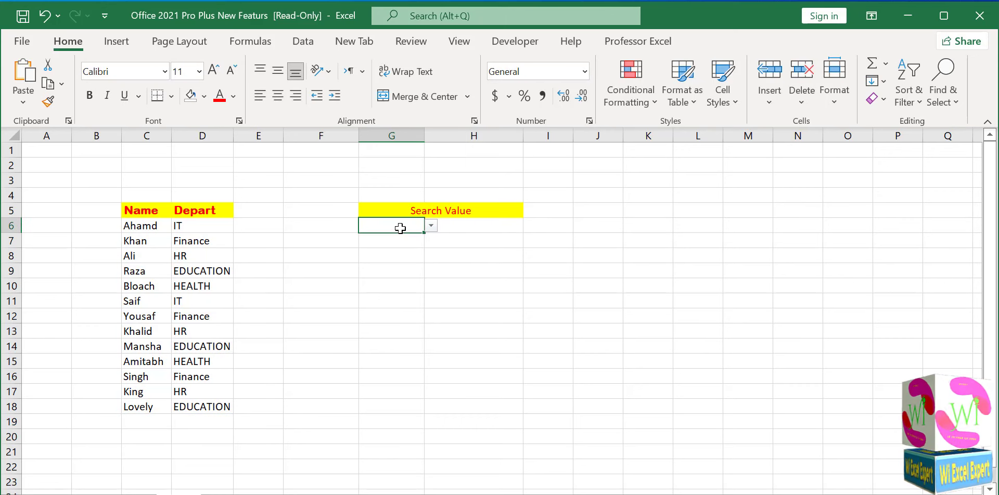
pyautogui.click(432, 226)
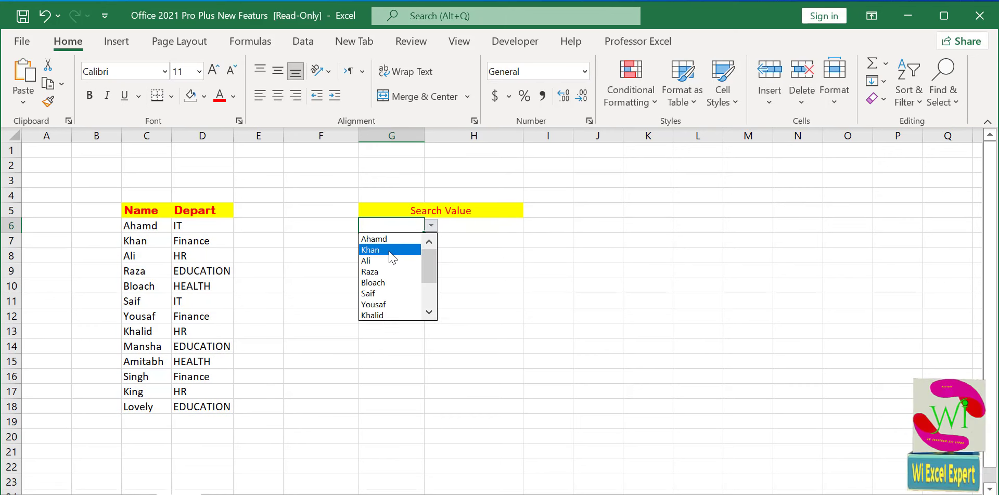
pyautogui.click(391, 250)
pyautogui.click(435, 247)
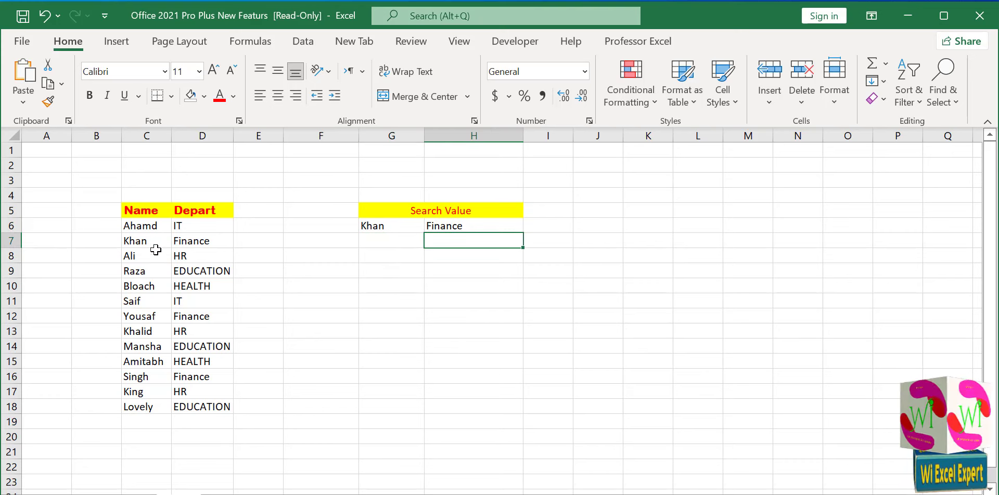
pyautogui.click(389, 226)
pyautogui.click(431, 226)
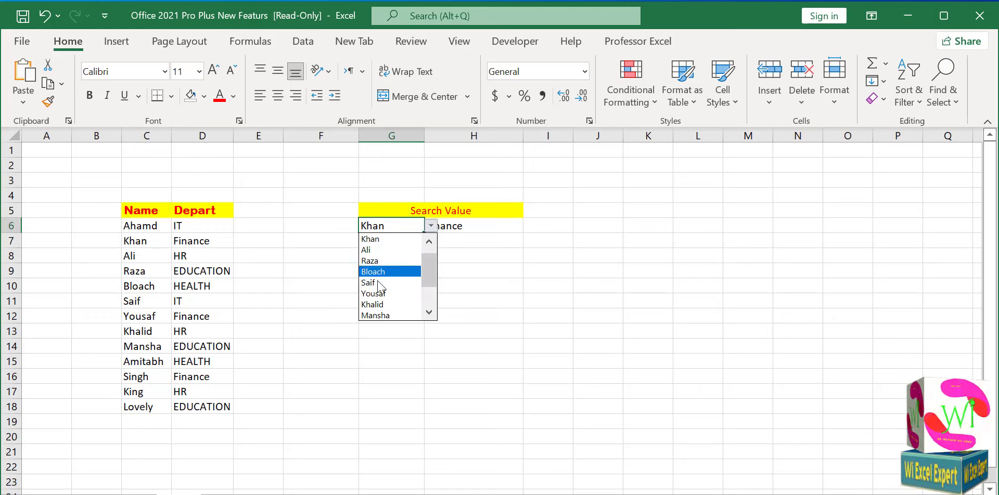
pyautogui.click(385, 305)
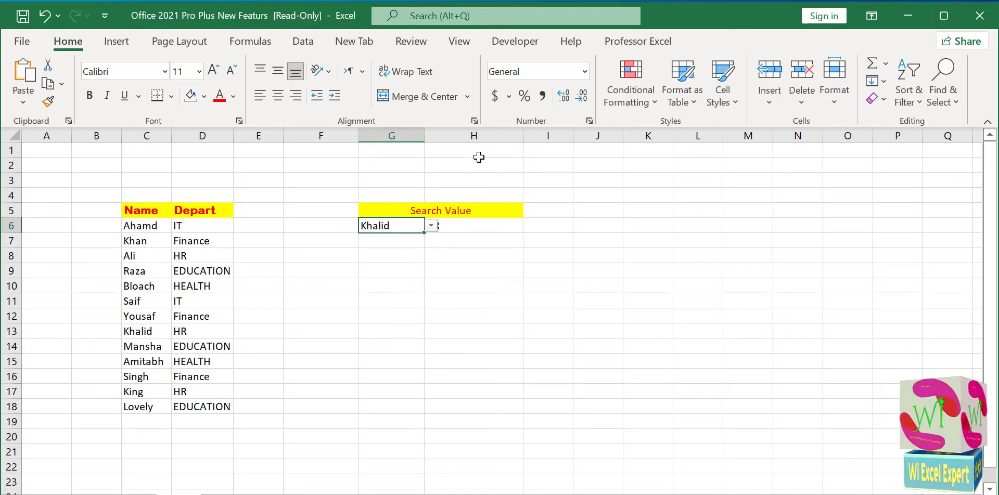
# Step: Right-align the department results in column H
pyautogui.click(473, 135)
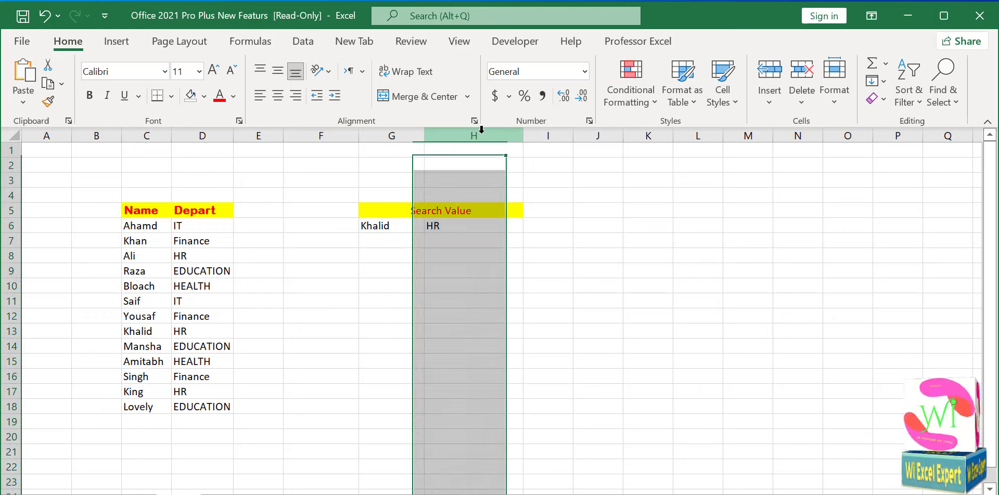
pyautogui.click(296, 95)
pyautogui.click(383, 236)
# Step: Try Amitabh, Ahamd, Bloach, Singh, King, Lovely and Mansha as search names in G6
pyautogui.click(384, 229)
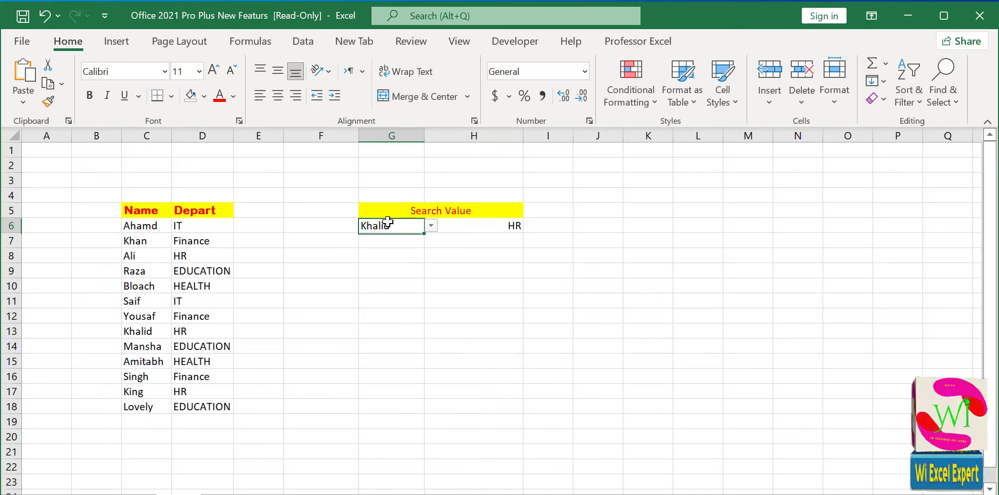
pyautogui.click(432, 225)
pyautogui.click(376, 282)
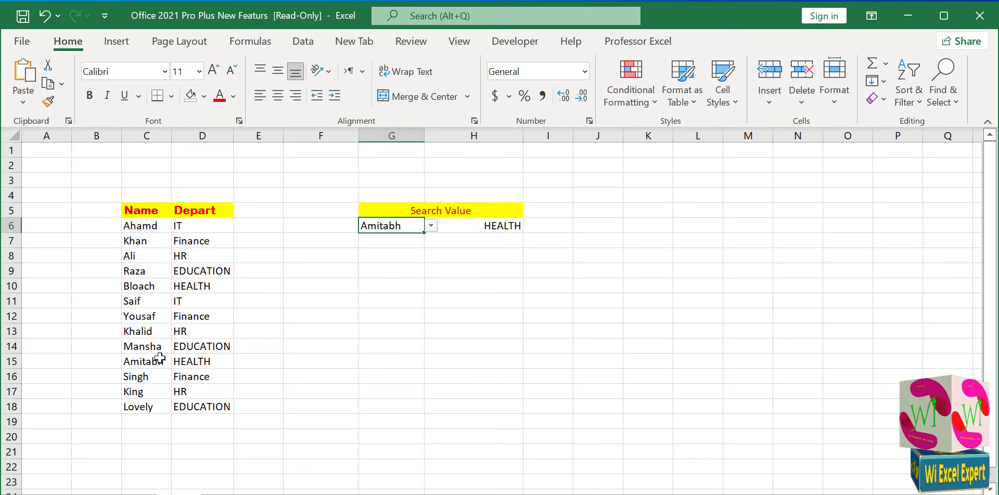
pyautogui.click(431, 226)
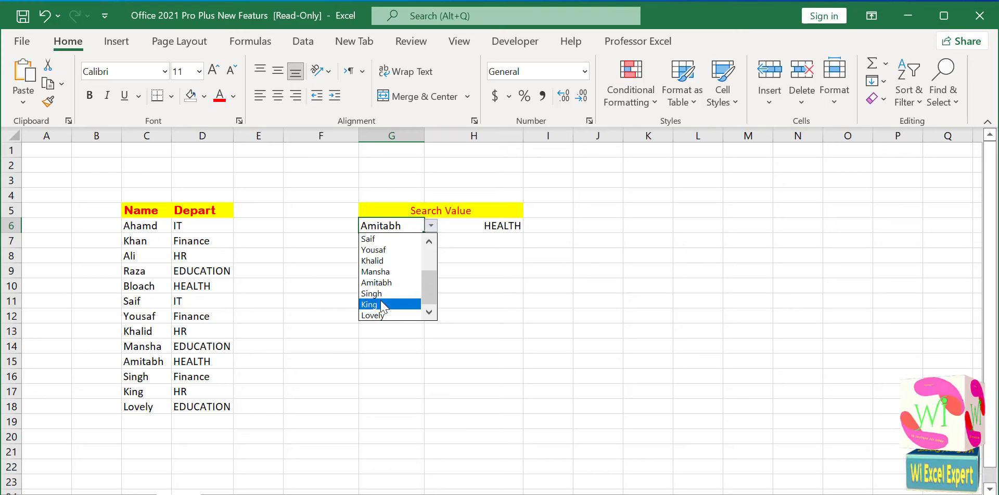
pyautogui.moveTo(430, 279); pyautogui.dragTo(429, 248)
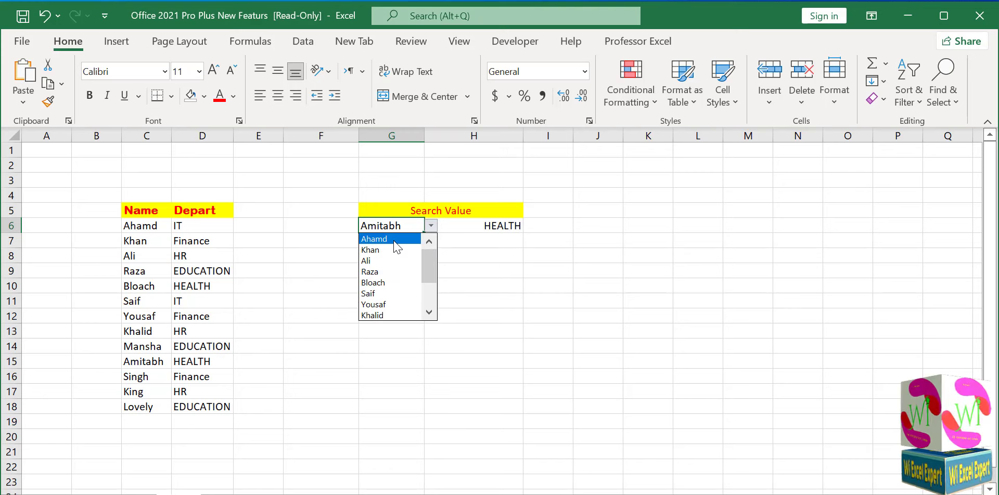
pyautogui.click(393, 242)
pyautogui.click(432, 226)
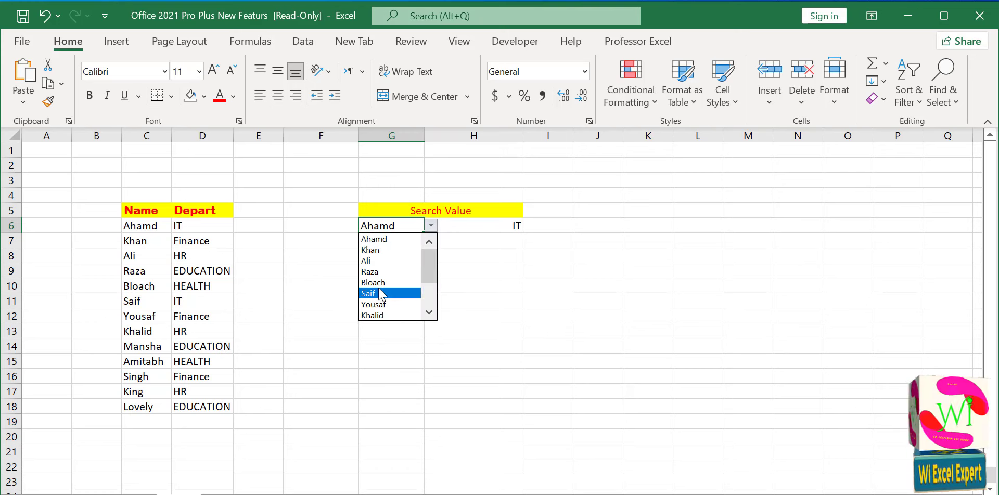
pyautogui.click(380, 283)
pyautogui.click(434, 227)
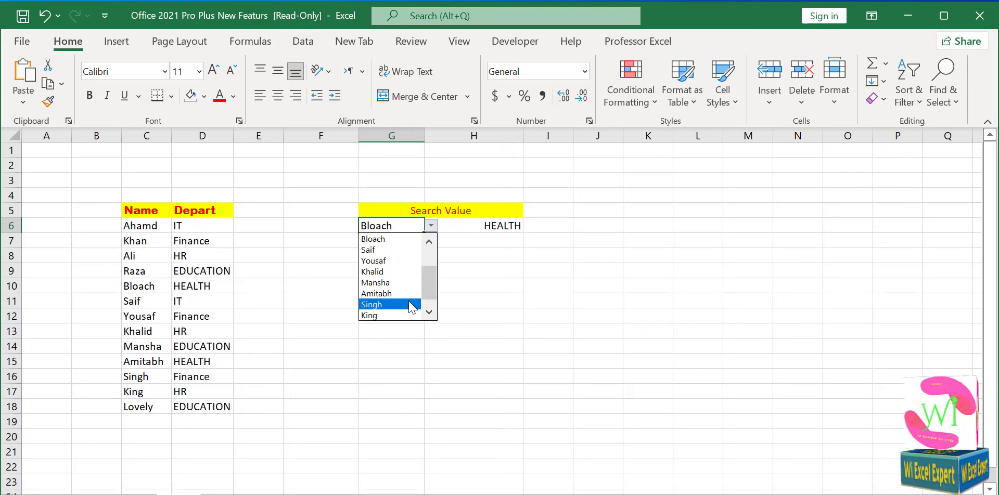
pyautogui.click(411, 305)
pyautogui.click(431, 228)
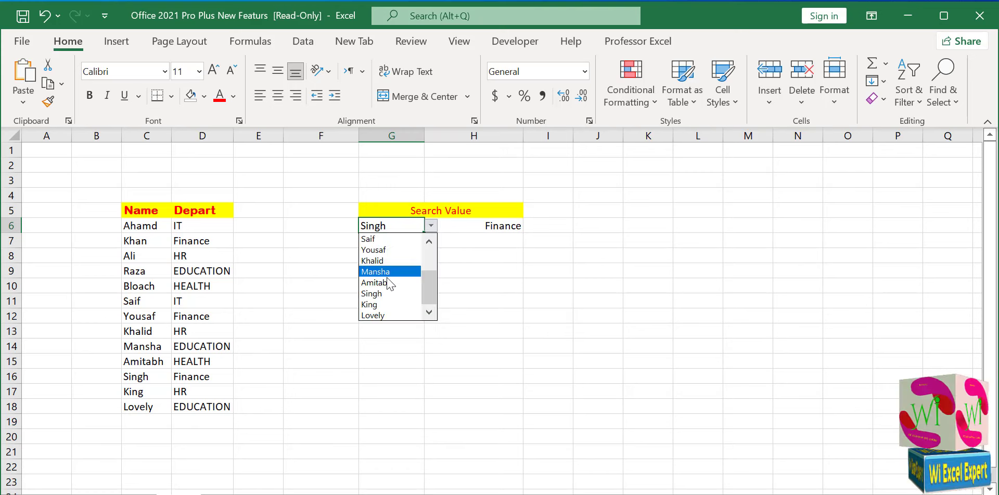
pyautogui.click(400, 301)
pyautogui.click(431, 227)
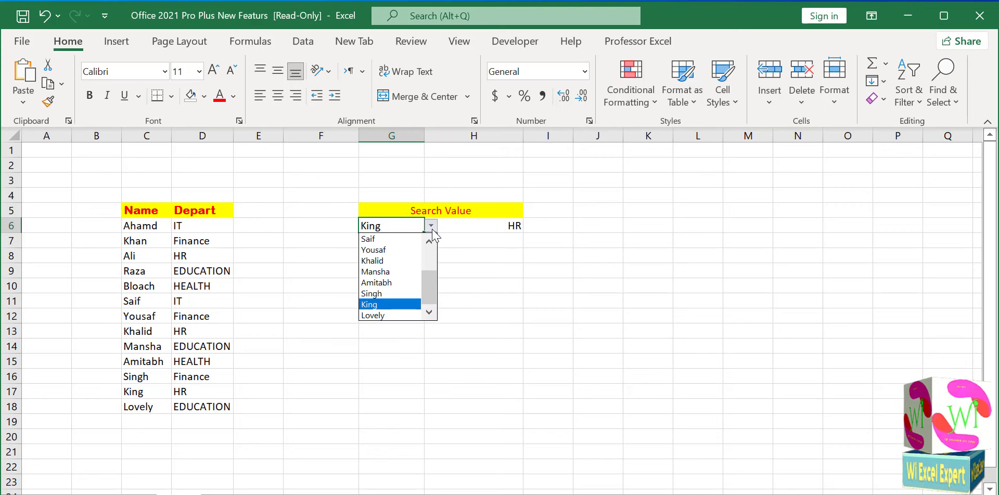
pyautogui.click(395, 315)
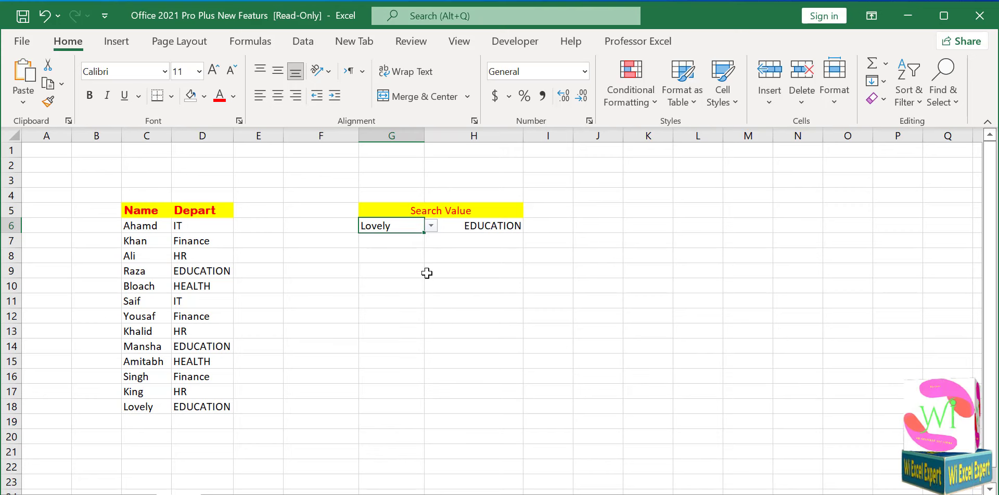
pyautogui.click(431, 226)
pyautogui.click(396, 263)
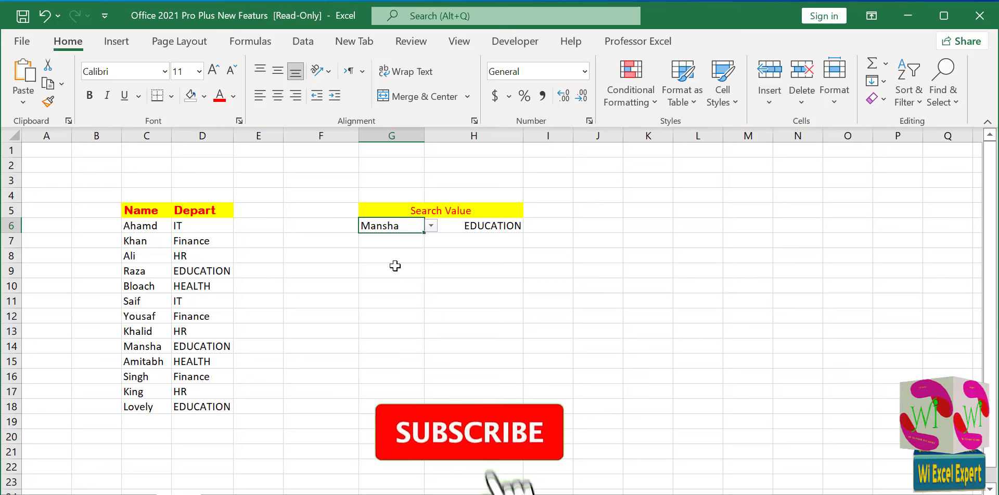
# Step: Choose Singh, then Amitabh, and finish with Yousaf so H6 shows Finance
pyautogui.click(430, 253)
pyautogui.click(419, 228)
pyautogui.click(431, 226)
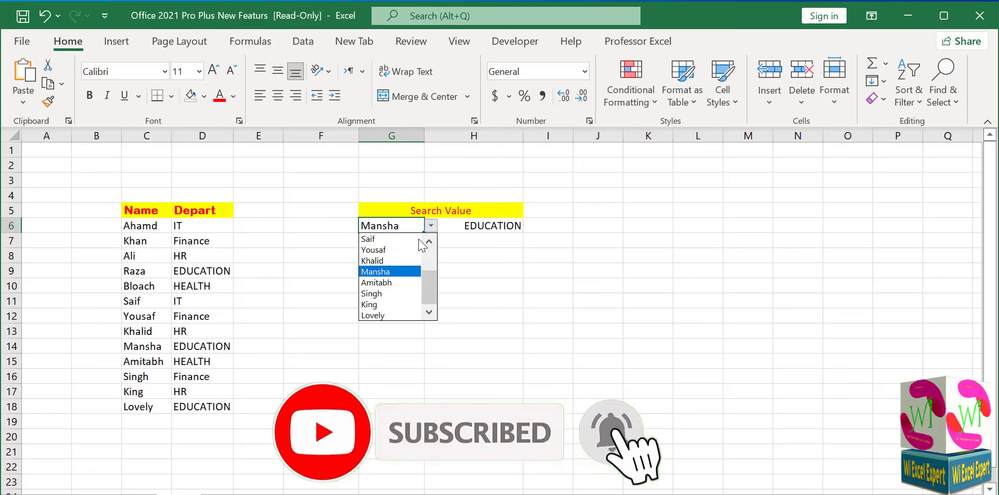
pyautogui.click(395, 289)
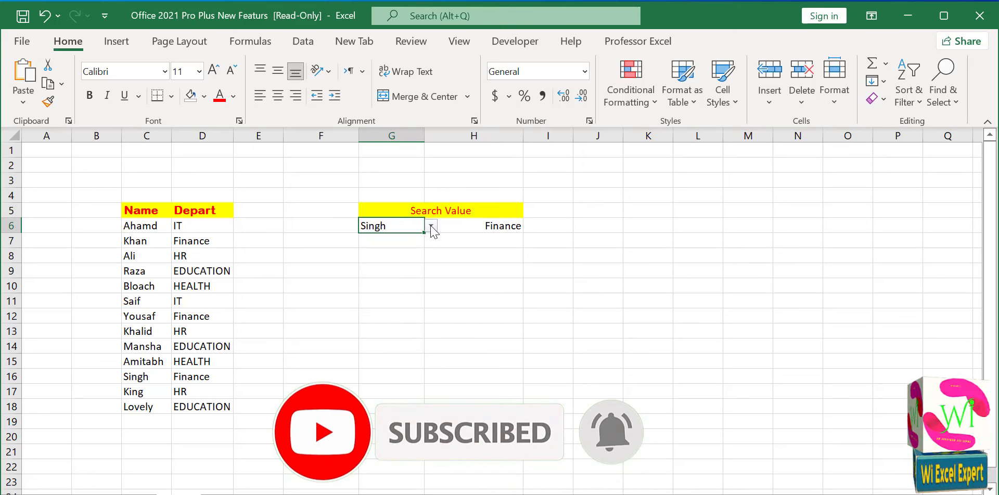
pyautogui.click(431, 226)
pyautogui.click(387, 281)
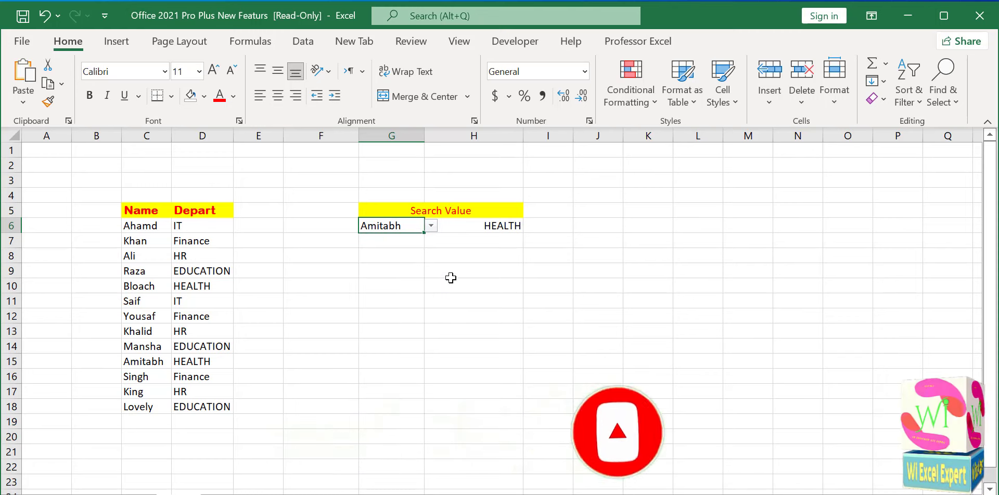
pyautogui.click(431, 225)
pyautogui.click(405, 245)
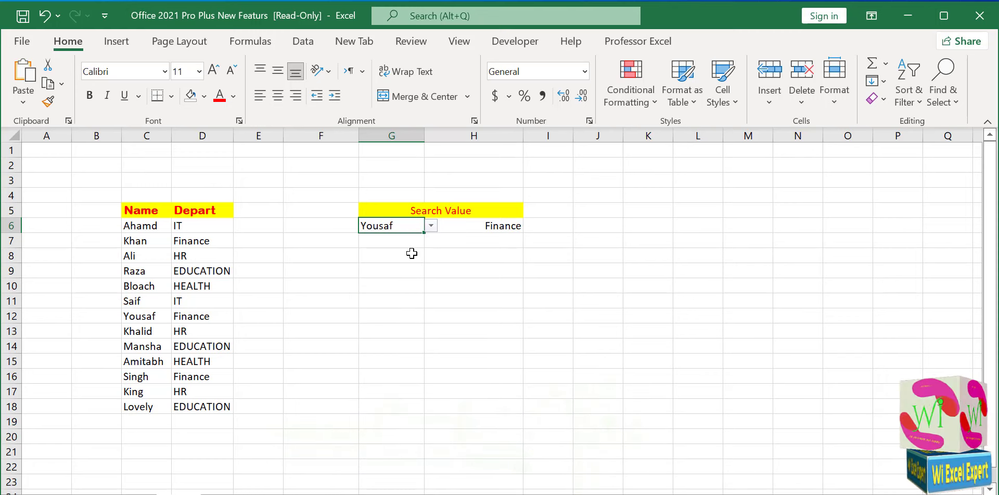
pyautogui.click(411, 254)
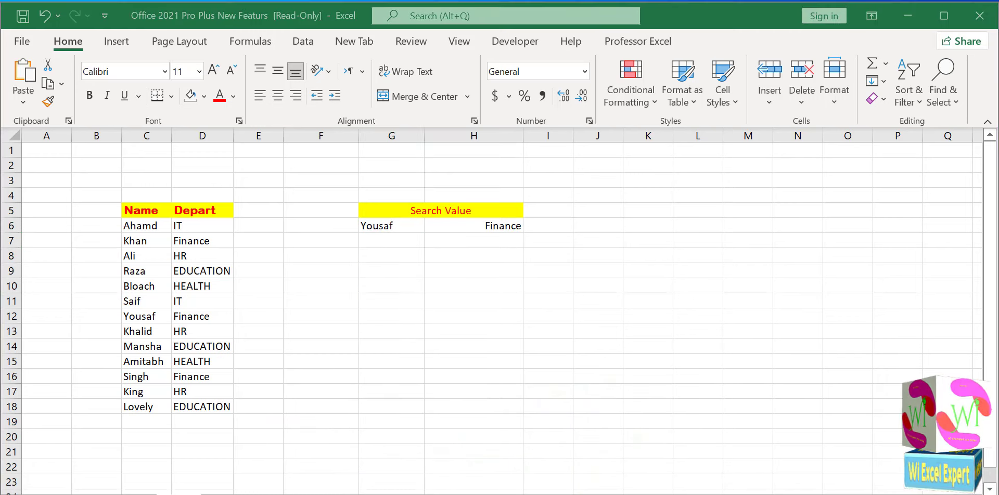
# Step: Copy the HOW TO USE UNIQUE banner and position the pasted copy across about B1:G3
pyautogui.click(226, 172)
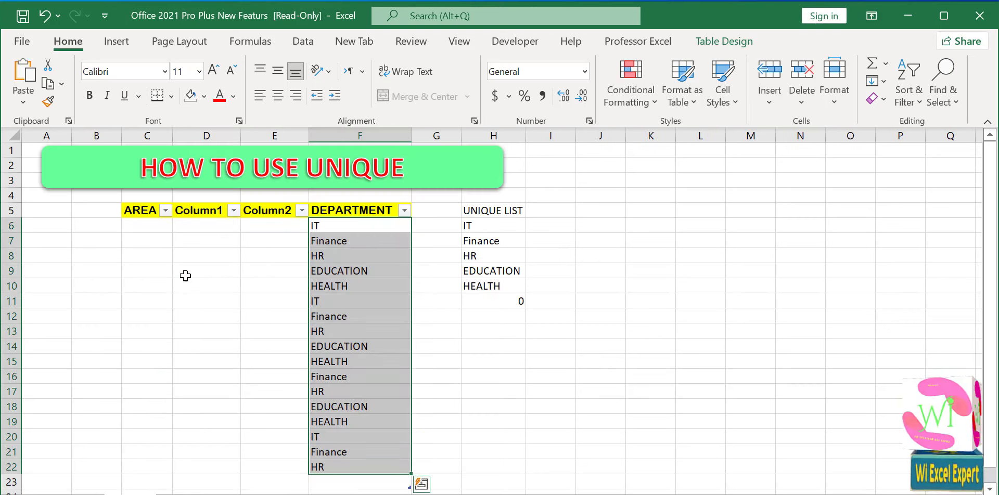
pyautogui.click(117, 174)
pyautogui.rightClick(163, 200)
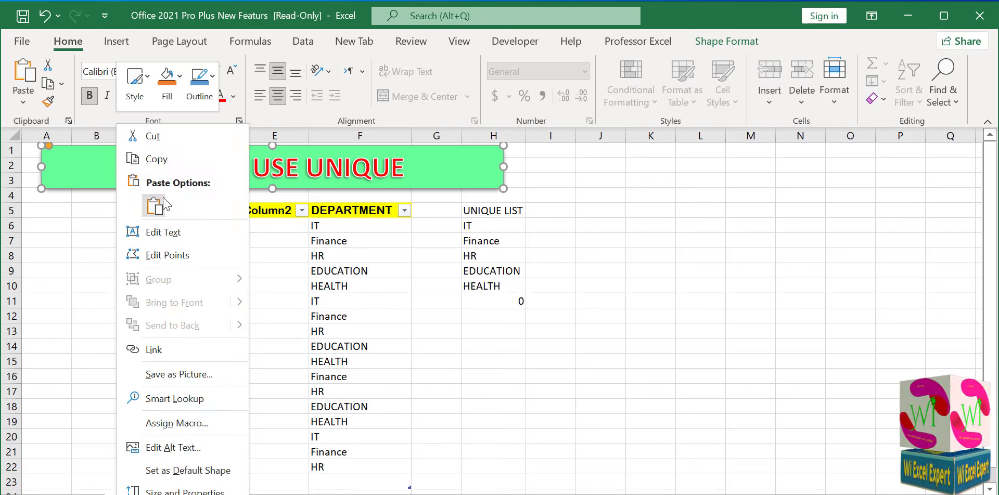
pyautogui.click(159, 159)
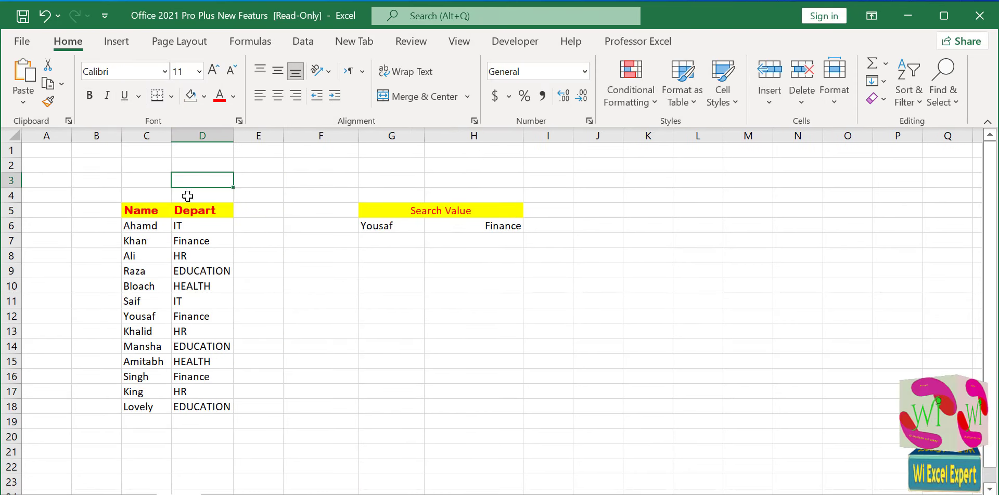
pyautogui.click(176, 163)
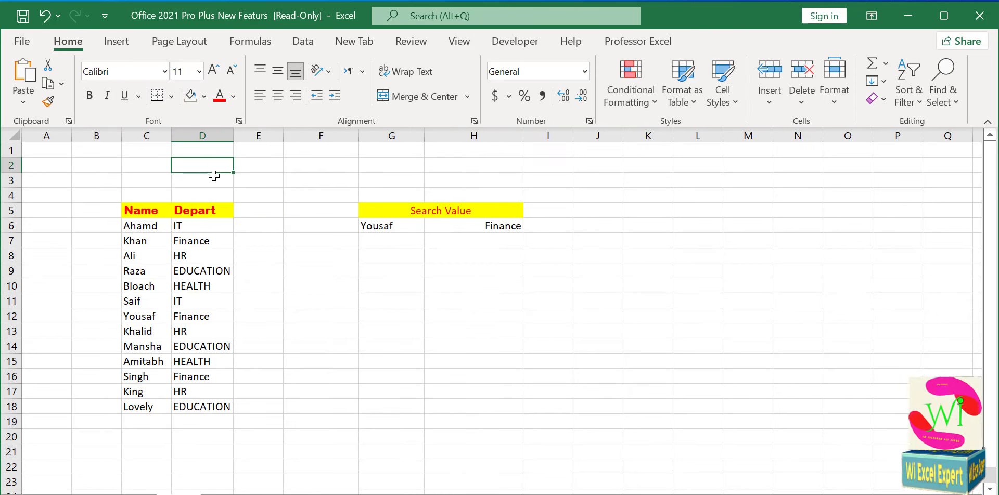
pyautogui.hotkey('ctrl', 'v')
pyautogui.moveTo(230, 178); pyautogui.dragTo(147, 171)
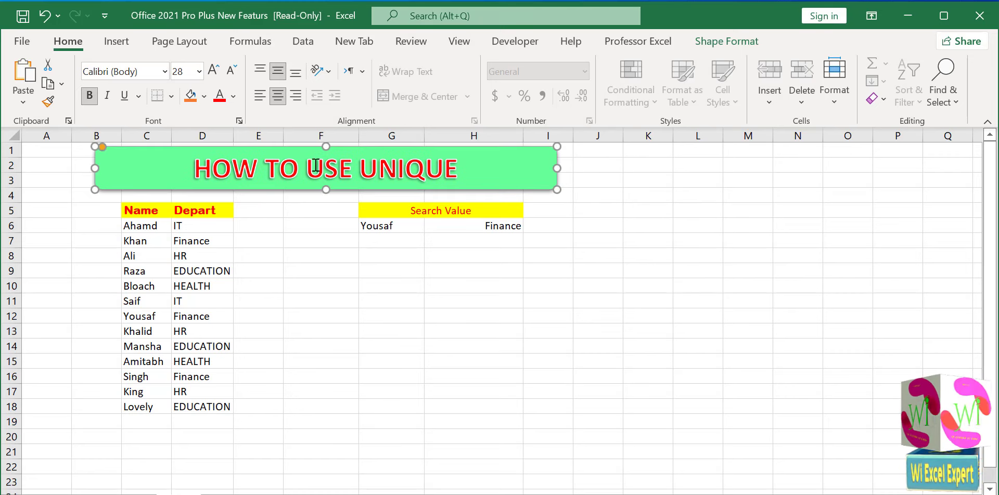
# Step: Replace UNIQUE with FILTER in the banner text to read HOW TO USE FILTER
pyautogui.moveTo(312, 166); pyautogui.dragTo(458, 166)
pyautogui.click(438, 165)
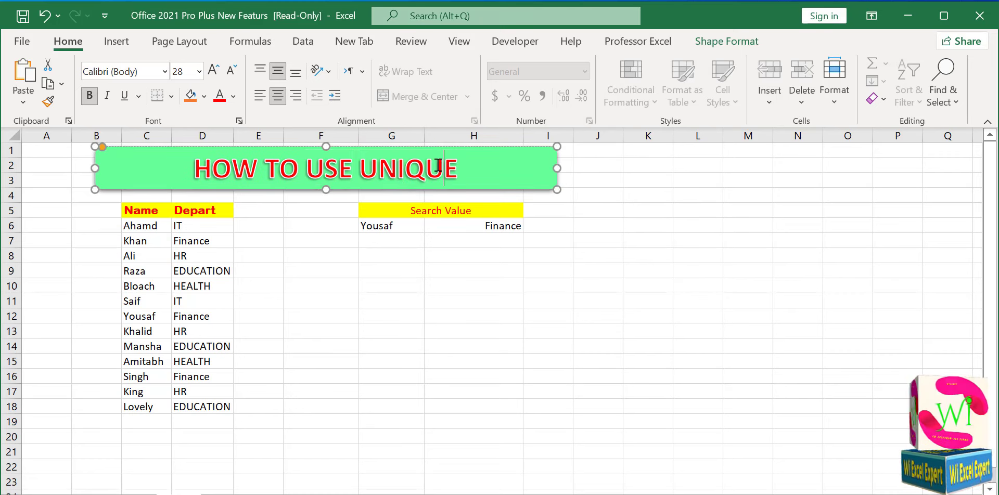
pyautogui.moveTo(360, 167); pyautogui.dragTo(458, 167)
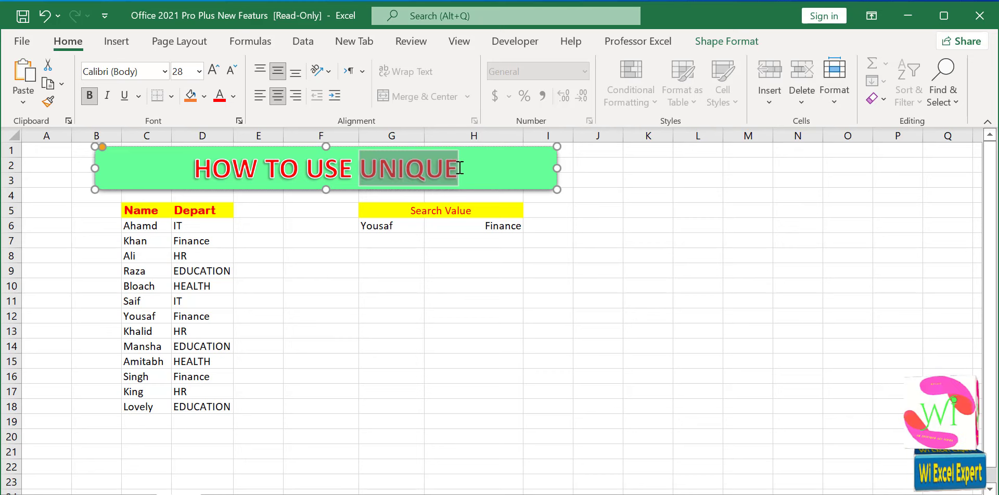
pyautogui.write('FI')
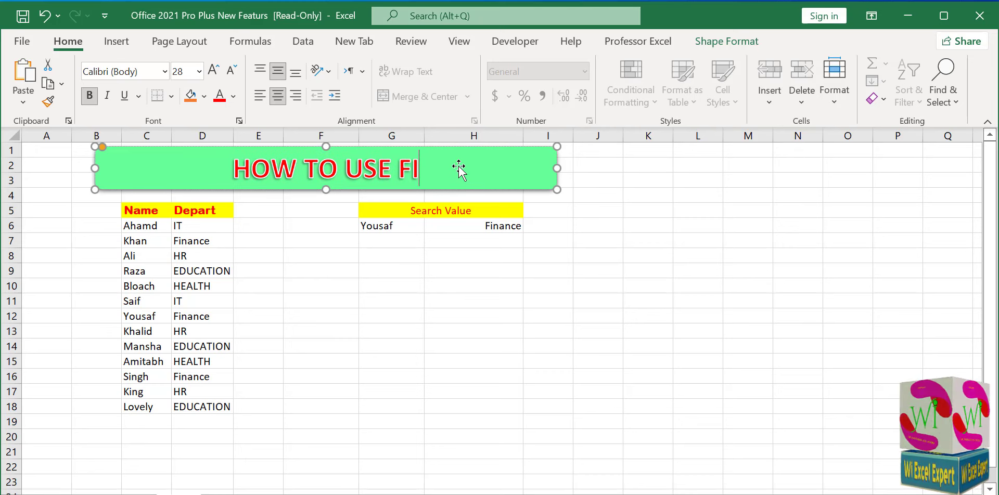
pyautogui.write('LTER')
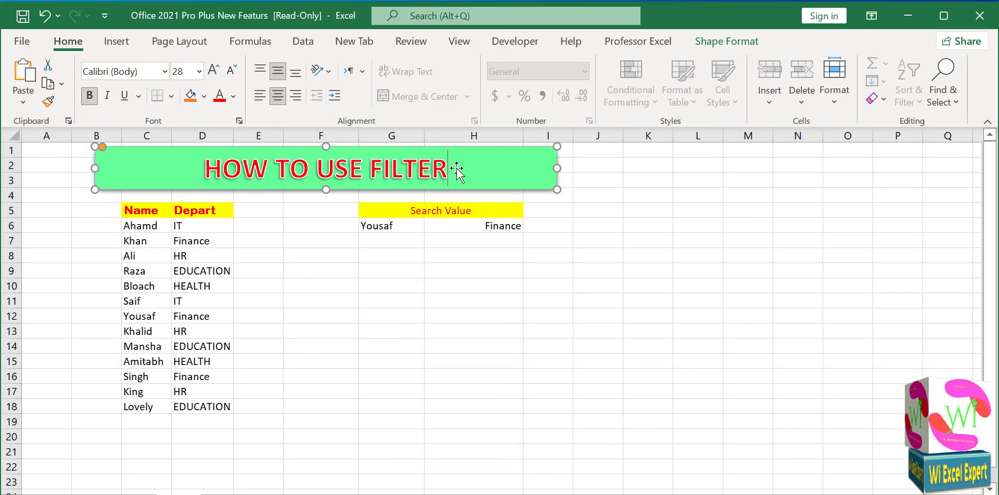
pyautogui.click(448, 265)
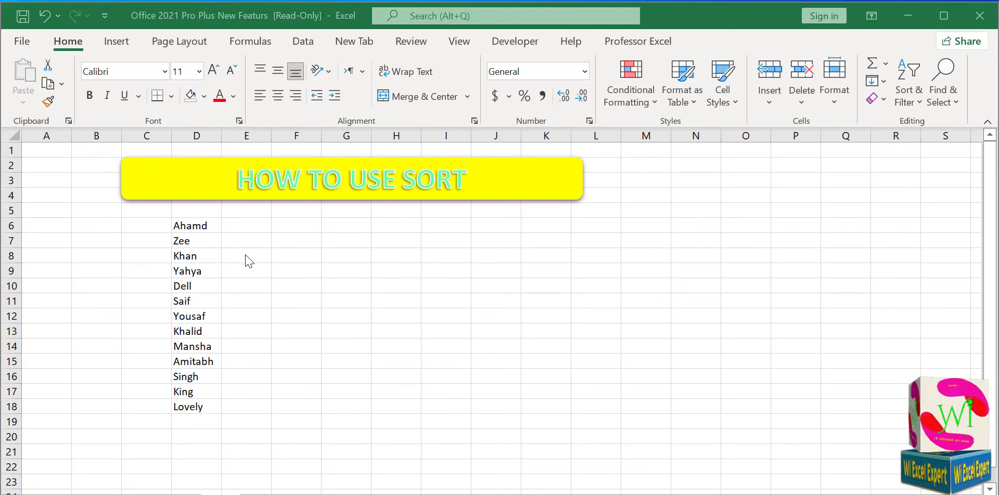
# Step: Enter =SORT(D6:D17) in F6 so the names spill alphabetically down F6:F17
pyautogui.click(207, 225)
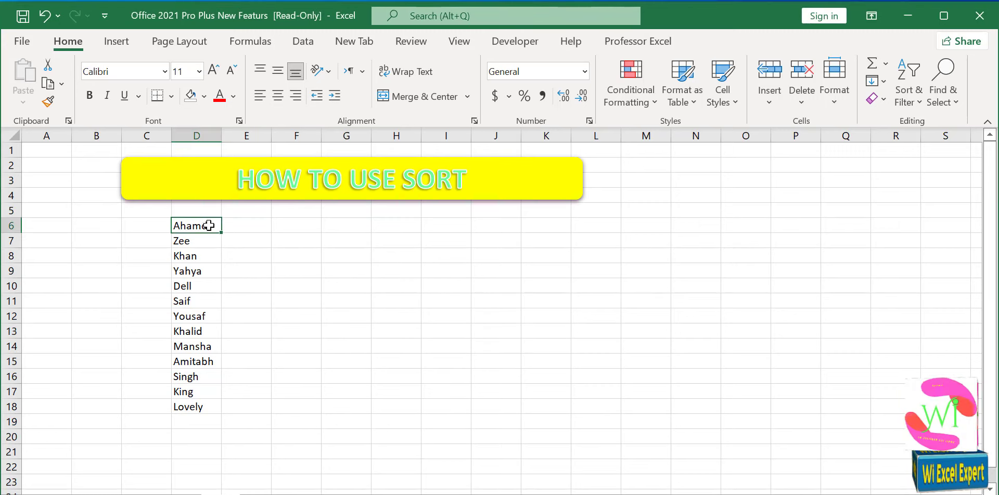
pyautogui.click(279, 225)
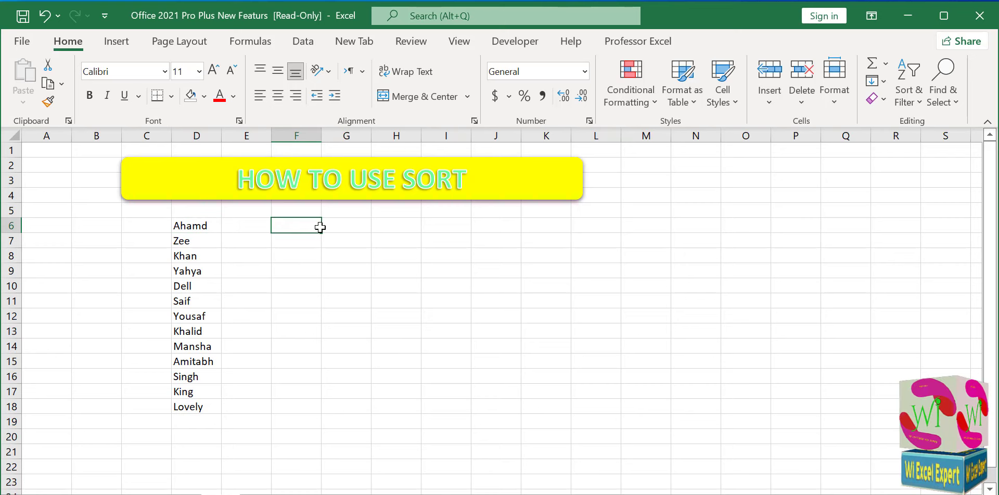
pyautogui.write('=')
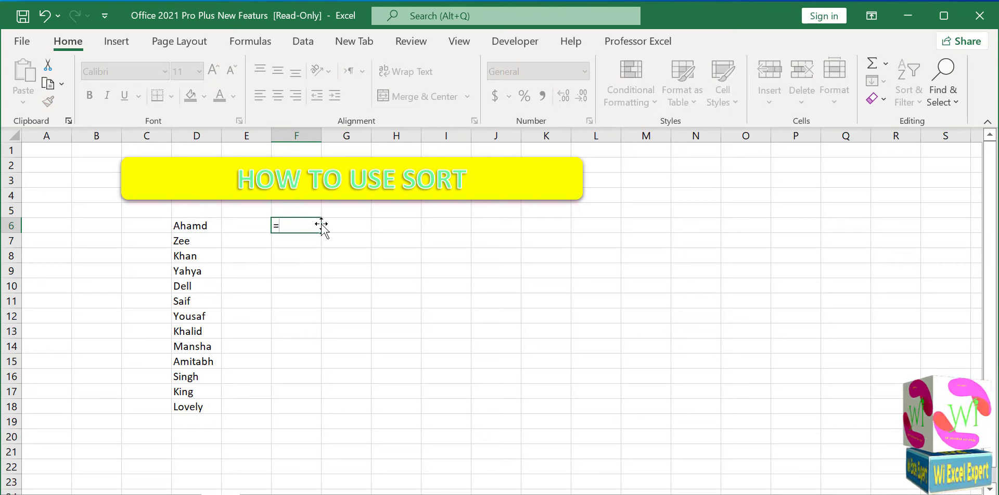
pyautogui.write('sort(')
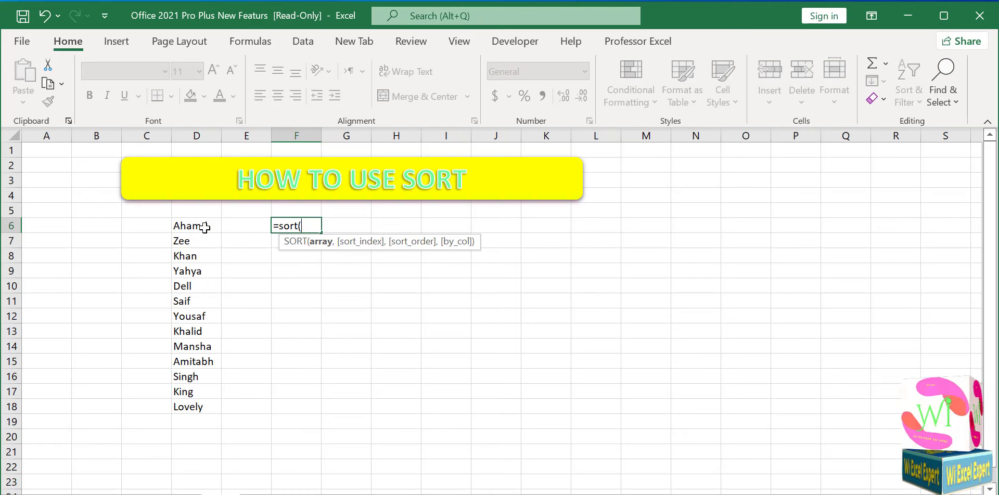
pyautogui.moveTo(205, 227)
pyautogui.mouseDown()
pyautogui.moveTo(203, 398)
pyautogui.moveTo(207, 389)
pyautogui.mouseUp()
pyautogui.write(')')
pyautogui.press('Return')
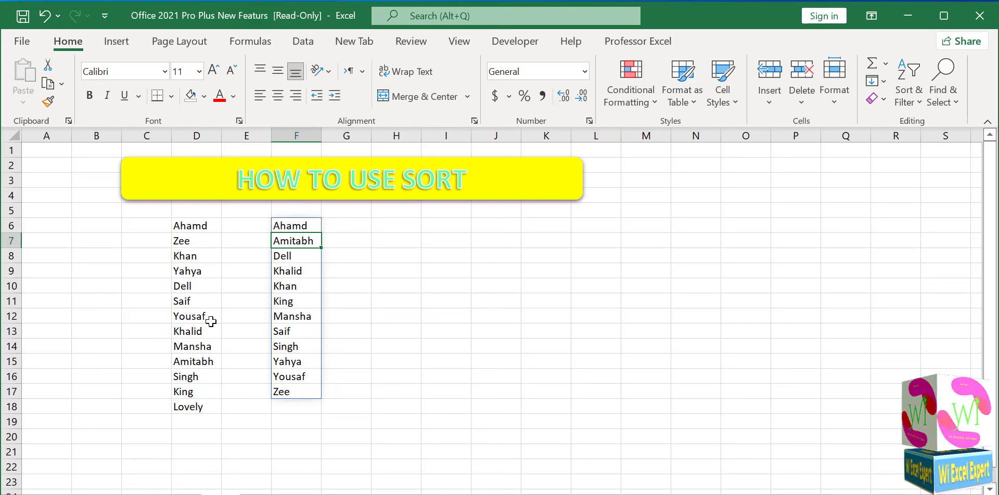
# Step: Replace Khalid with Sufian in D13 and Lovely with End in D18
pyautogui.click(197, 330)
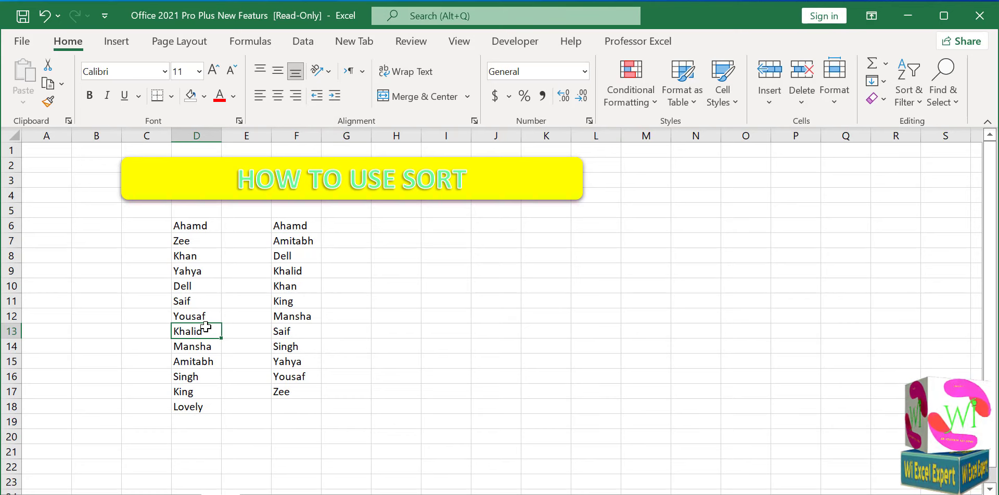
pyautogui.write('Sufian')
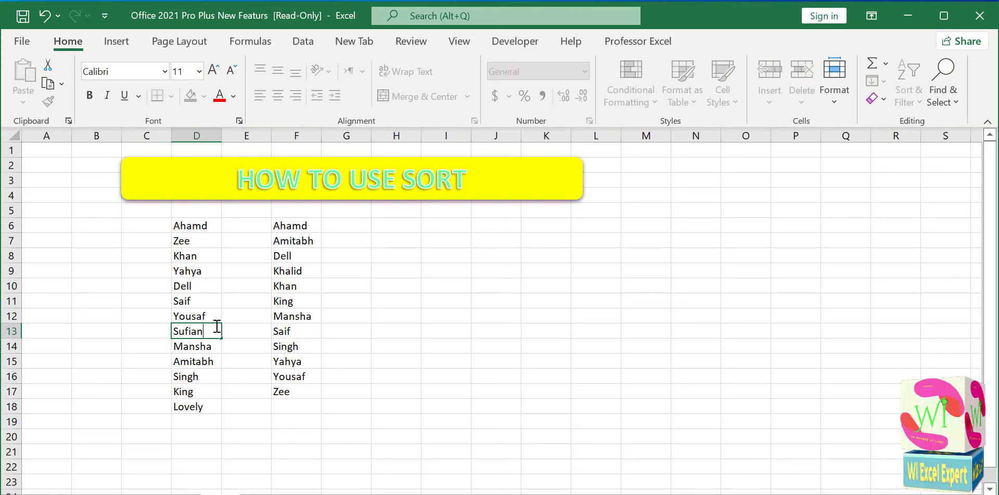
pyautogui.click(388, 323)
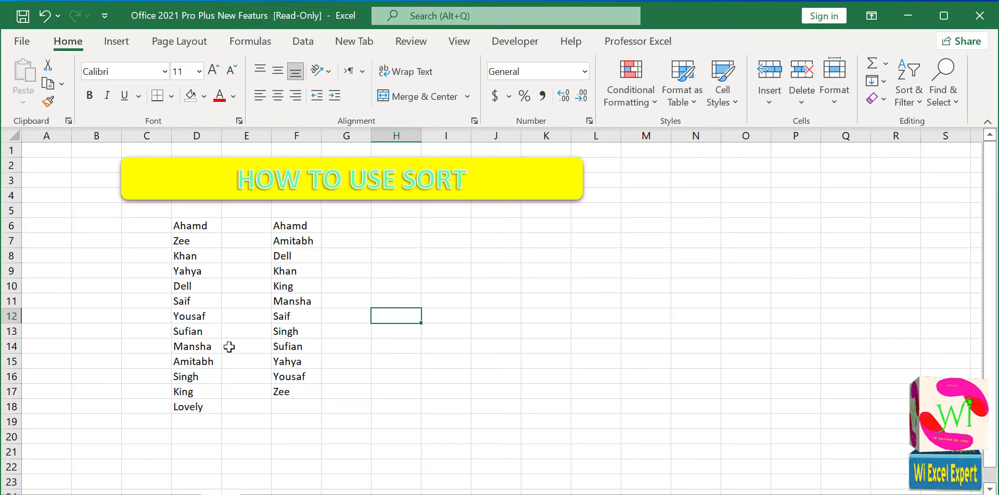
pyautogui.click(194, 408)
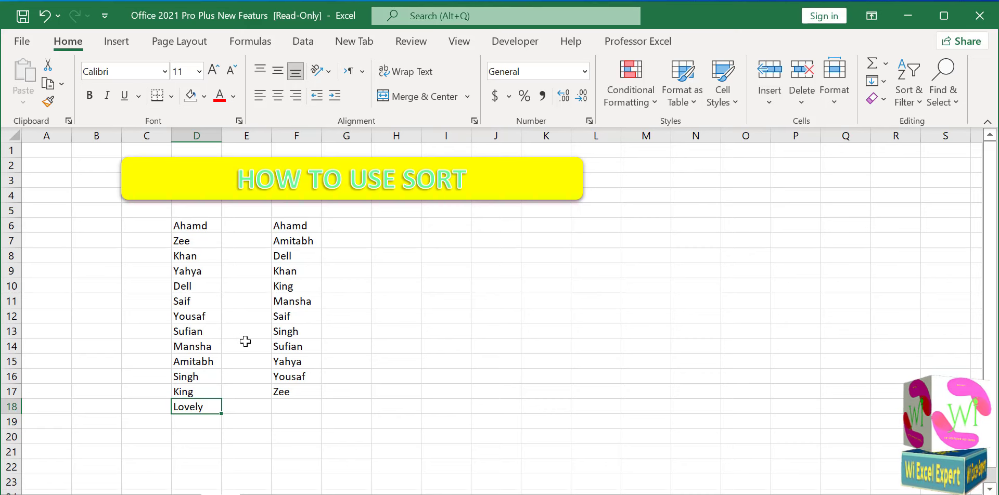
pyautogui.write('End')
pyautogui.click(363, 267)
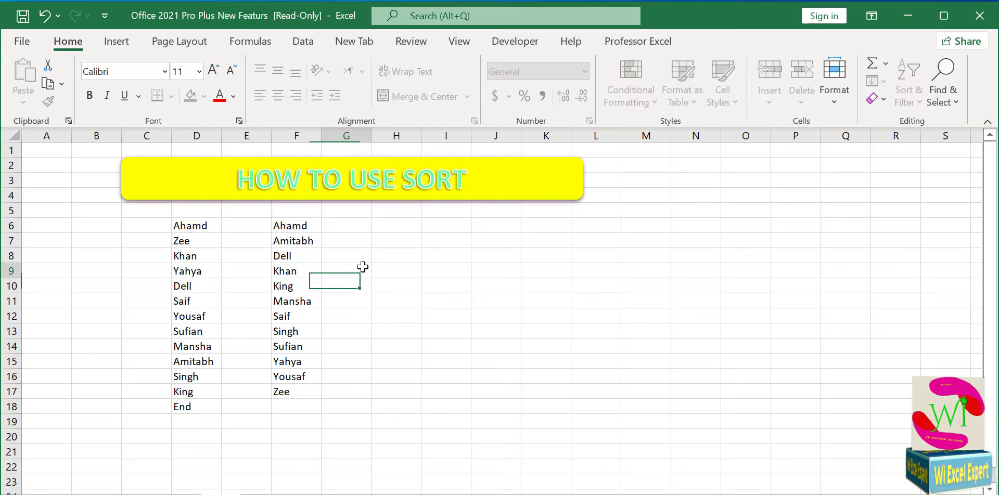
pyautogui.click(204, 408)
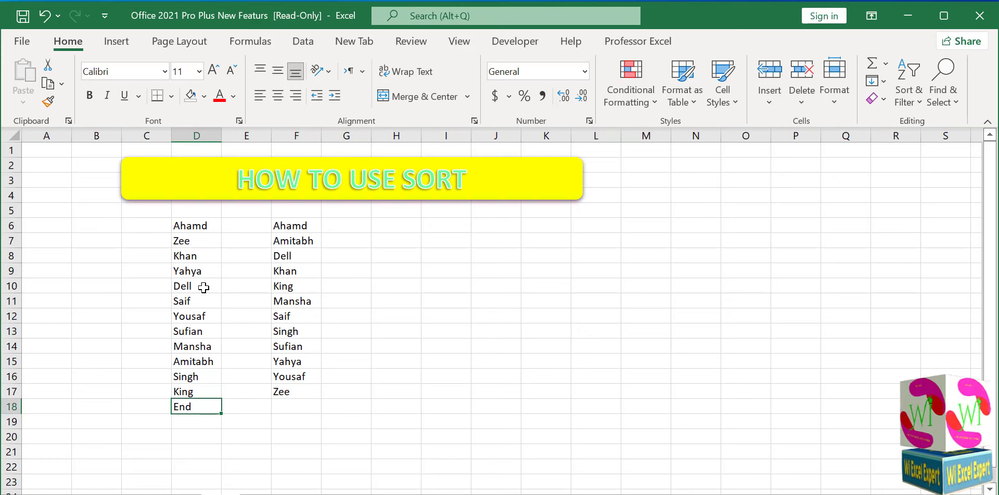
# Step: Replace Khan in D8 with End and Dell in D10 with Zees, re-sorting column F
pyautogui.click(200, 255)
pyautogui.write('End')
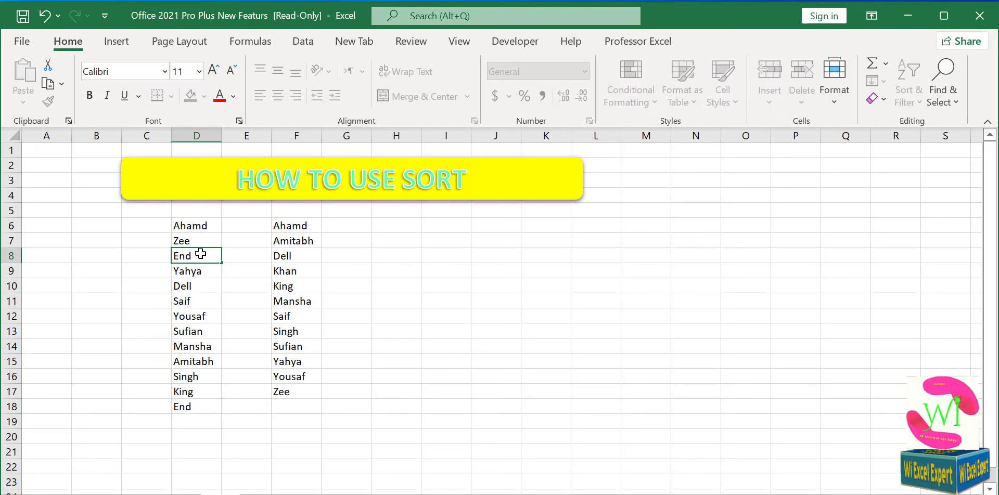
pyautogui.press('Return')
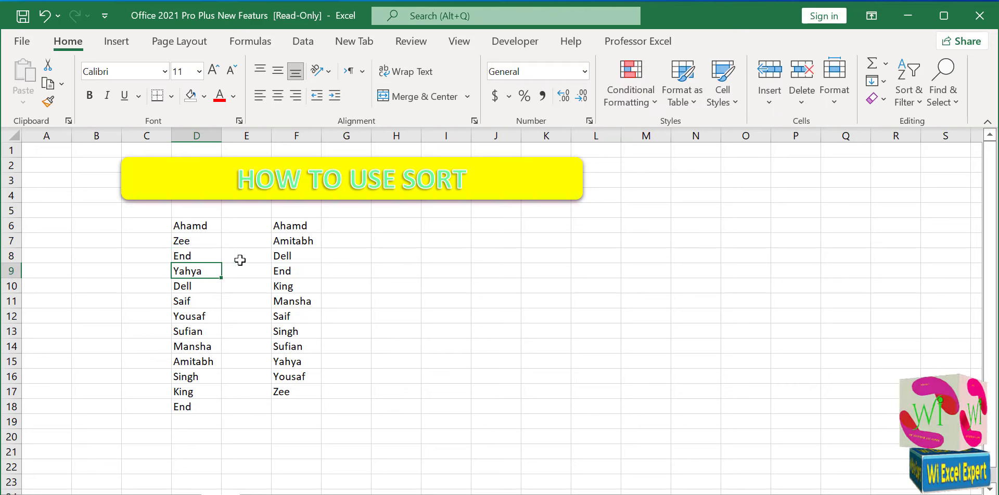
pyautogui.click(196, 286)
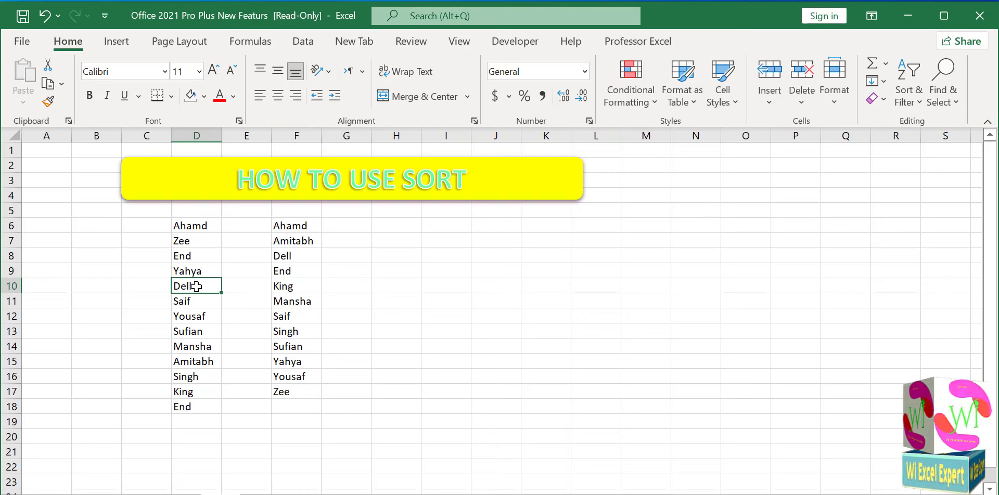
pyautogui.write('Zees')
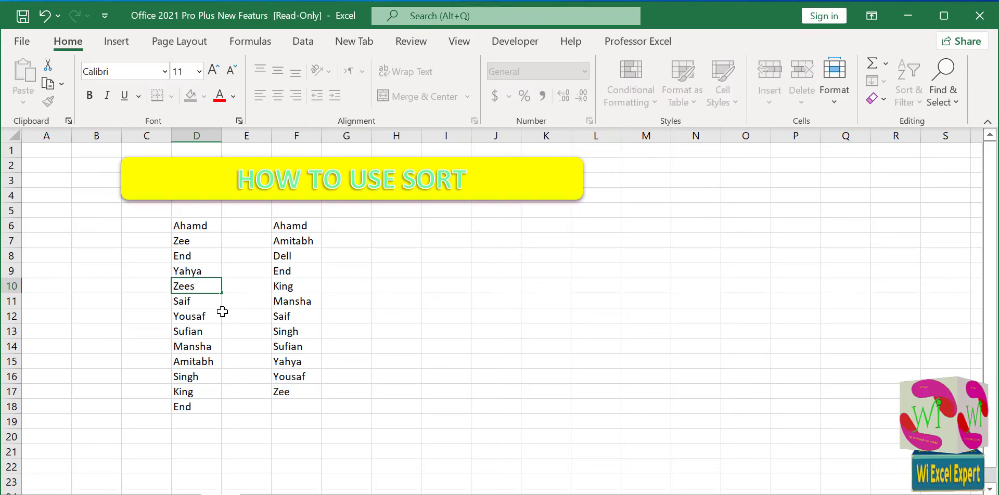
pyautogui.click(223, 314)
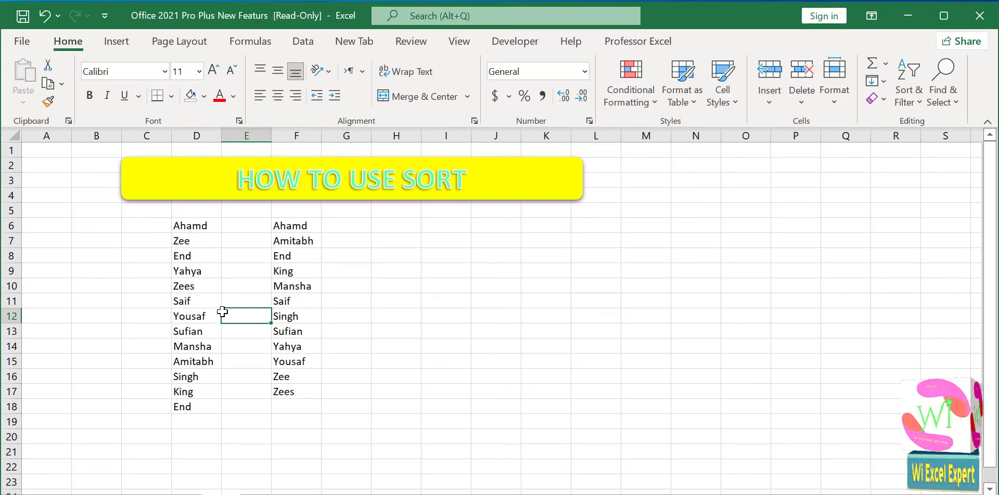
pyautogui.click(270, 375)
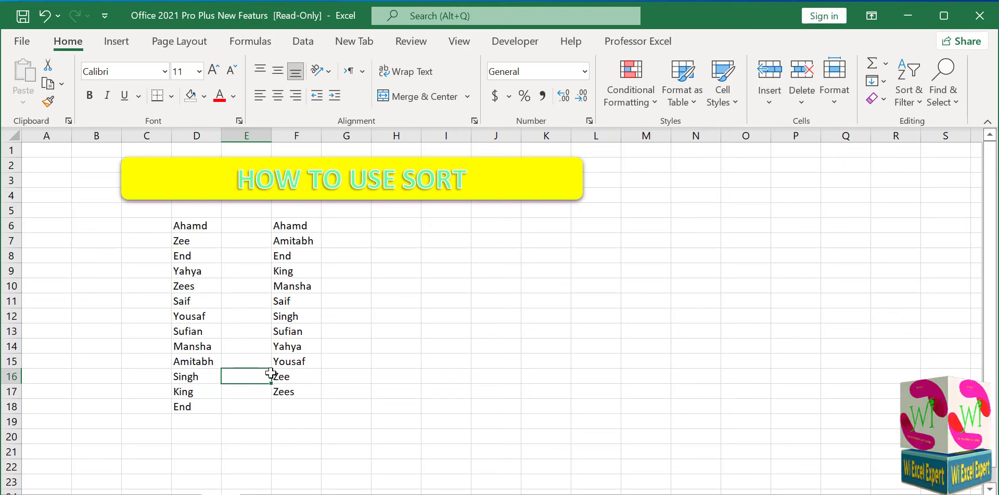
pyautogui.moveTo(286, 228); pyautogui.dragTo(288, 393)
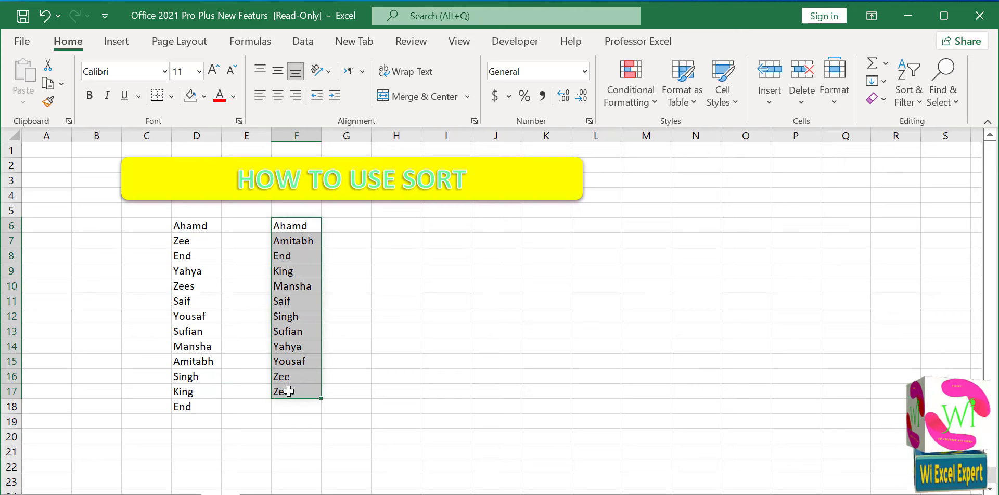
# Step: Clear the sorted names from column F
pyautogui.rightClick(299, 313)
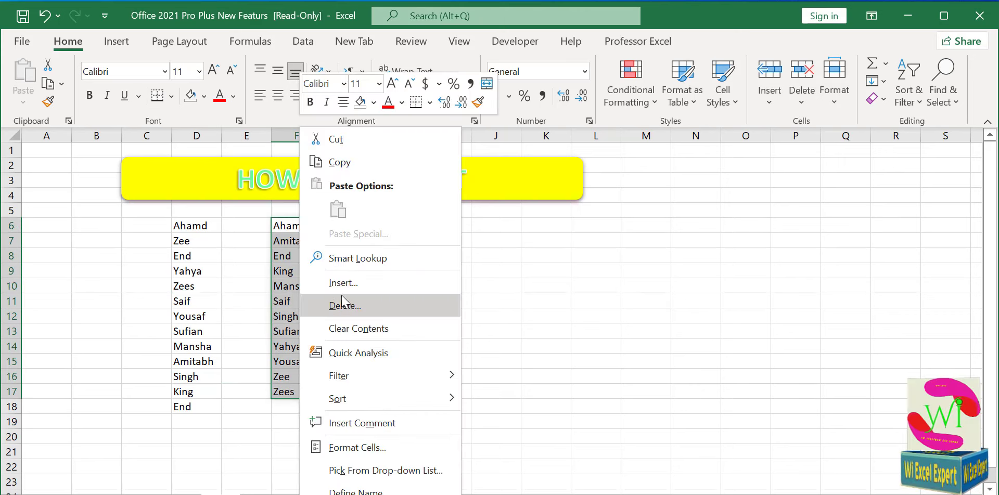
pyautogui.click(349, 328)
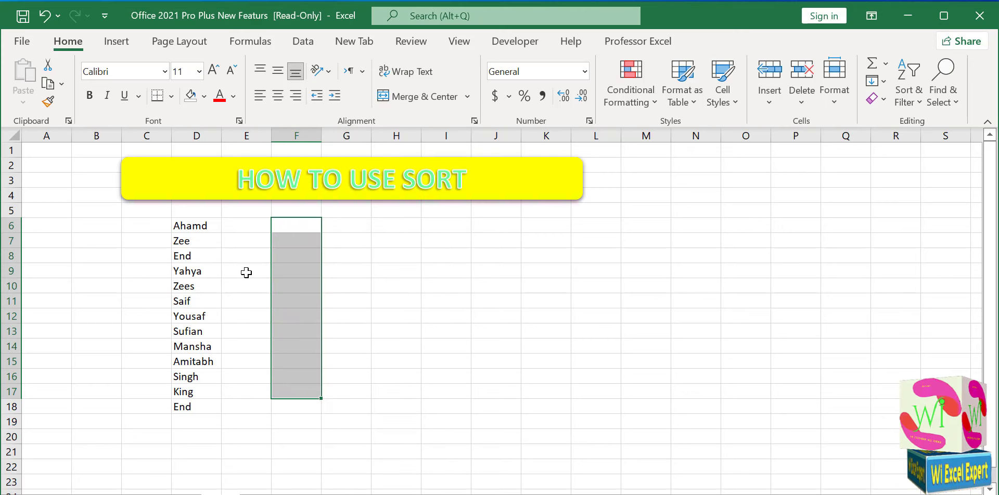
pyautogui.moveTo(185, 224); pyautogui.dragTo(183, 406)
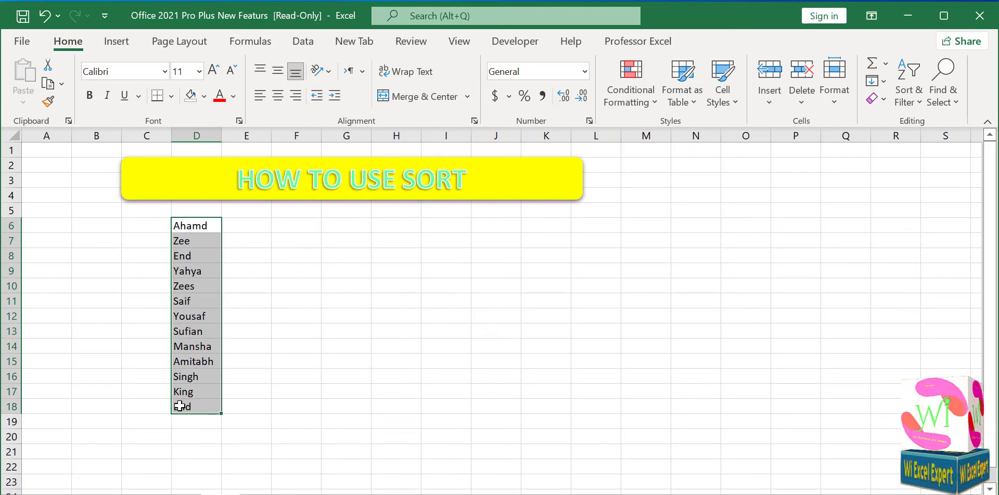
# Step: Add a Name header in D5 with a red fill and yellow text
pyautogui.click(196, 213)
pyautogui.write('Nam')
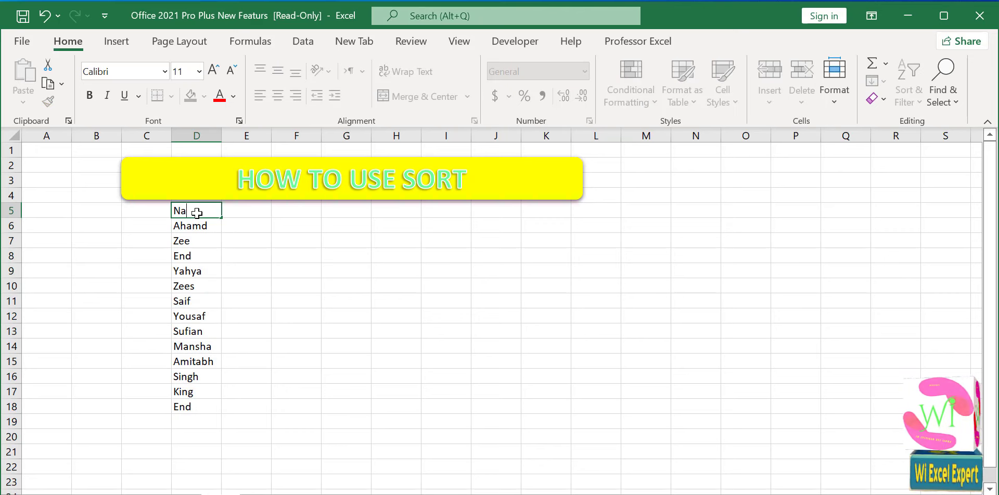
pyautogui.write('e')
pyautogui.press('Return')
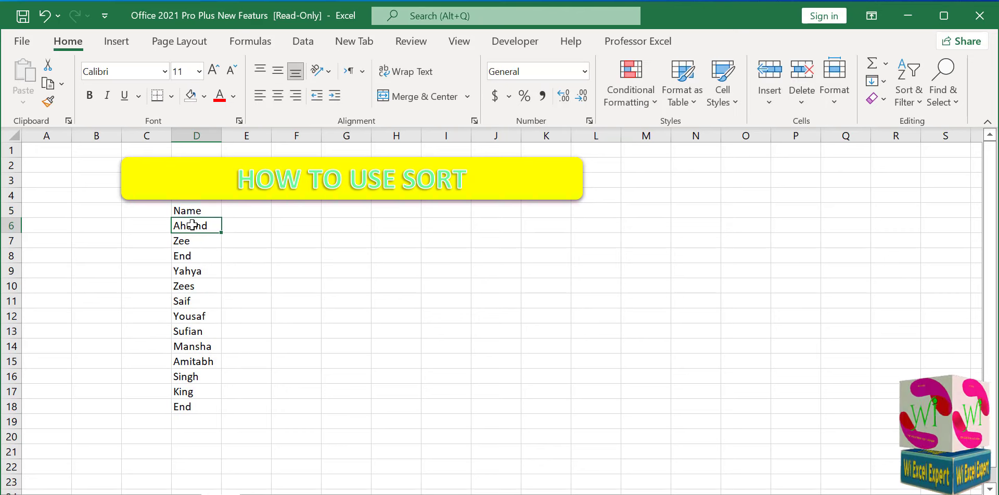
pyautogui.click(192, 212)
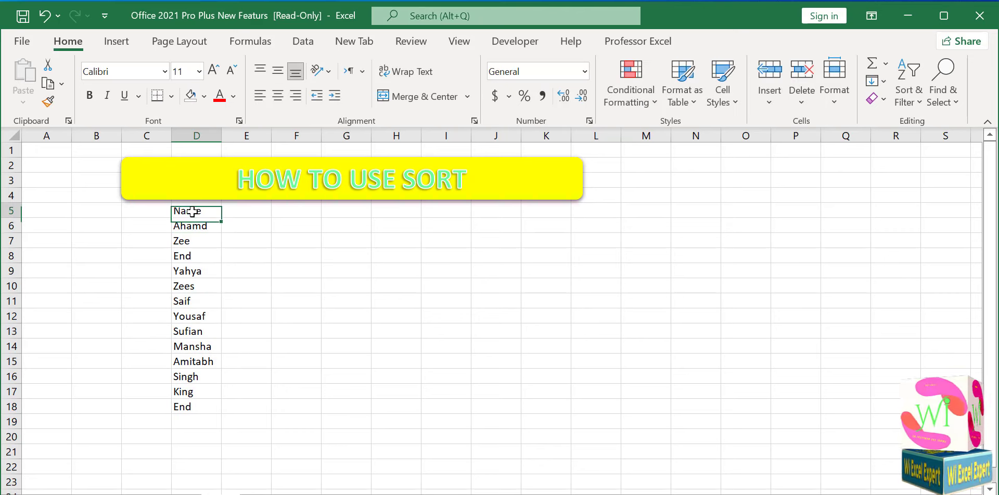
pyautogui.click(203, 96)
pyautogui.click(203, 242)
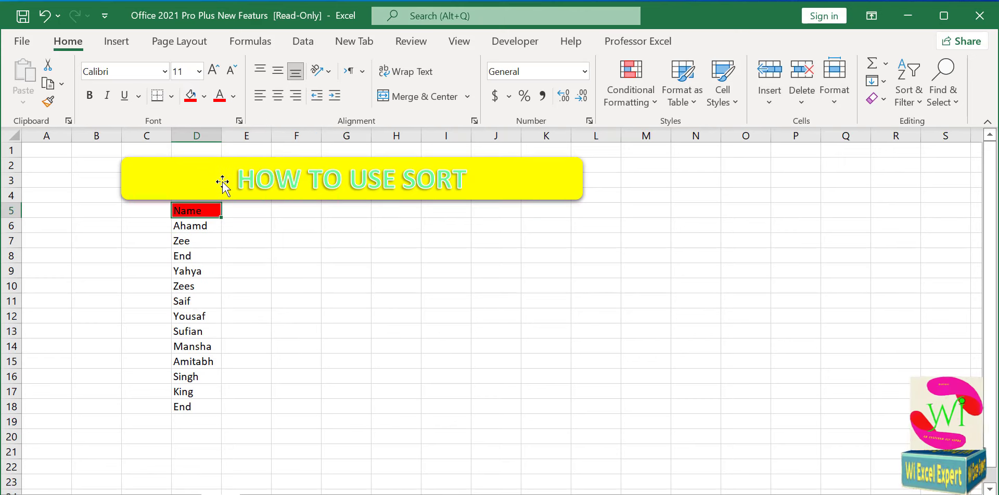
pyautogui.click(234, 96)
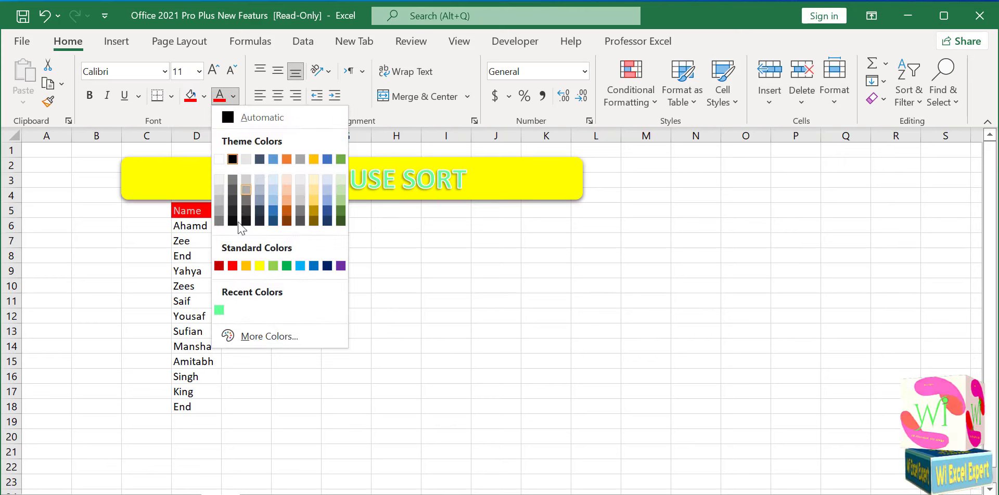
pyautogui.click(259, 266)
# Step: Select the name list with its Name header and bring up Quick Analysis
pyautogui.moveTo(206, 227); pyautogui.dragTo(188, 405)
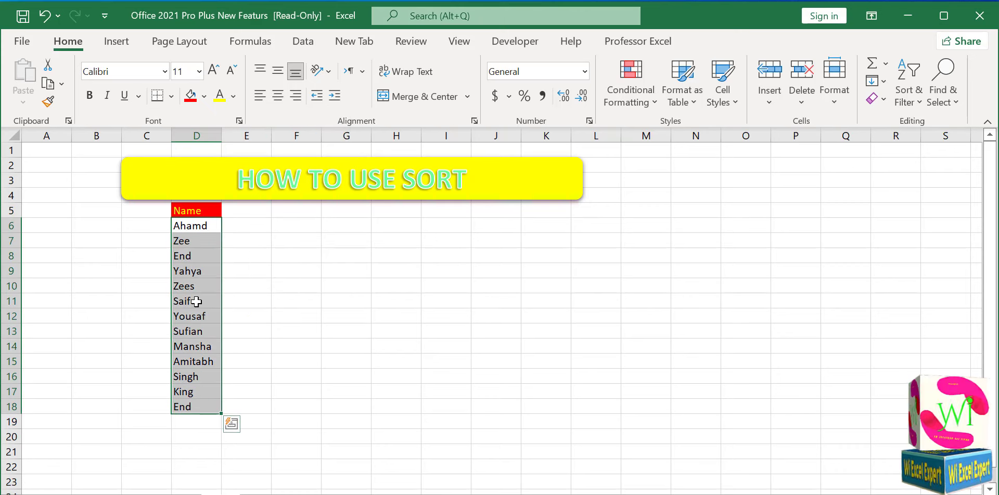
pyautogui.hotkey('ctrl', 'q')
pyautogui.moveTo(198, 210); pyautogui.dragTo(197, 286)
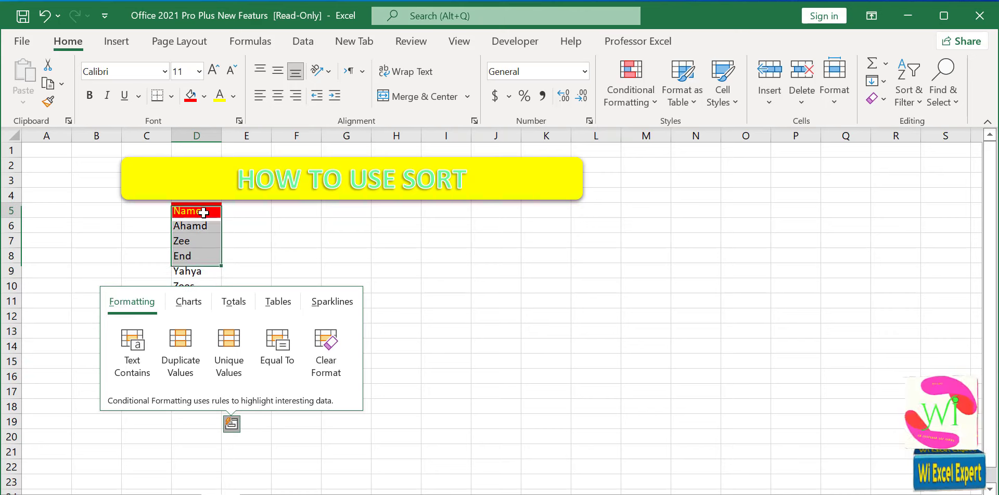
pyautogui.moveTo(198, 210); pyautogui.dragTo(204, 405)
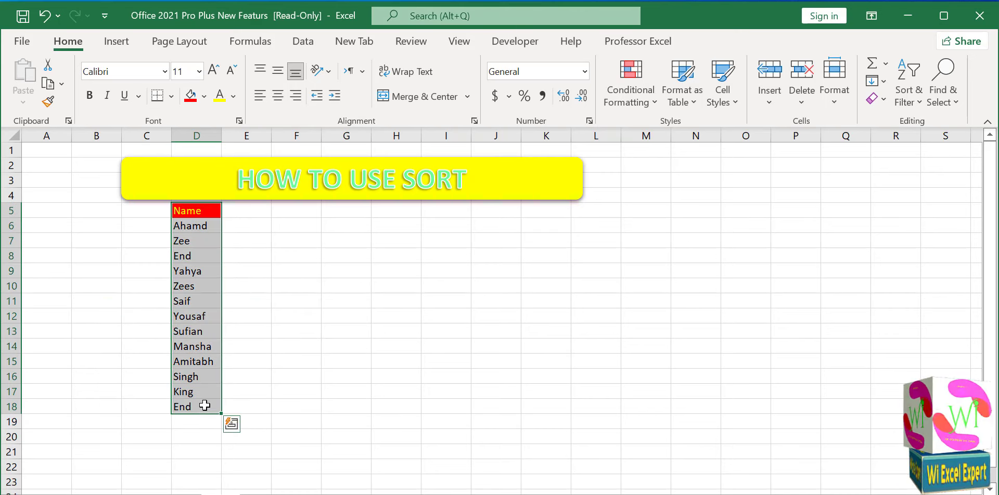
# Step: Convert the names D5:D18 into a light-styled table with the filter button hidden
pyautogui.hotkey('ctrl', 't')
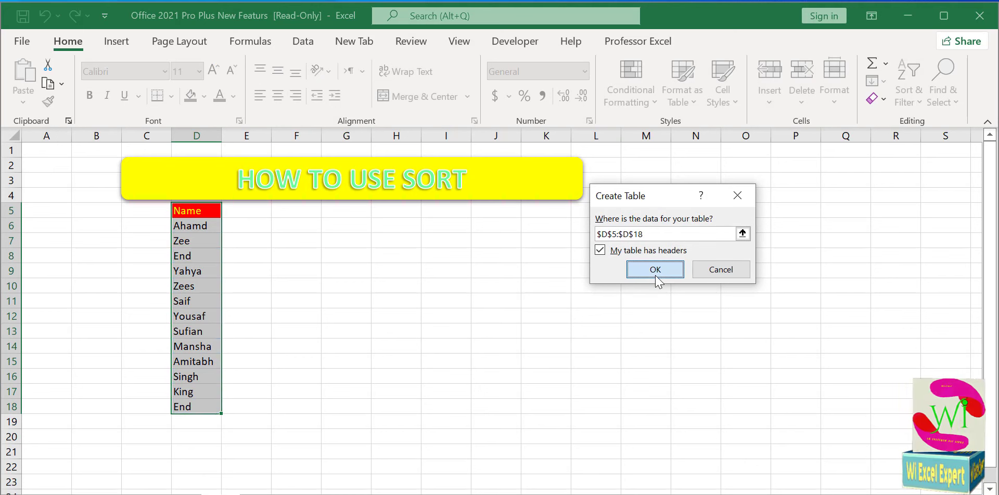
pyautogui.click(655, 269)
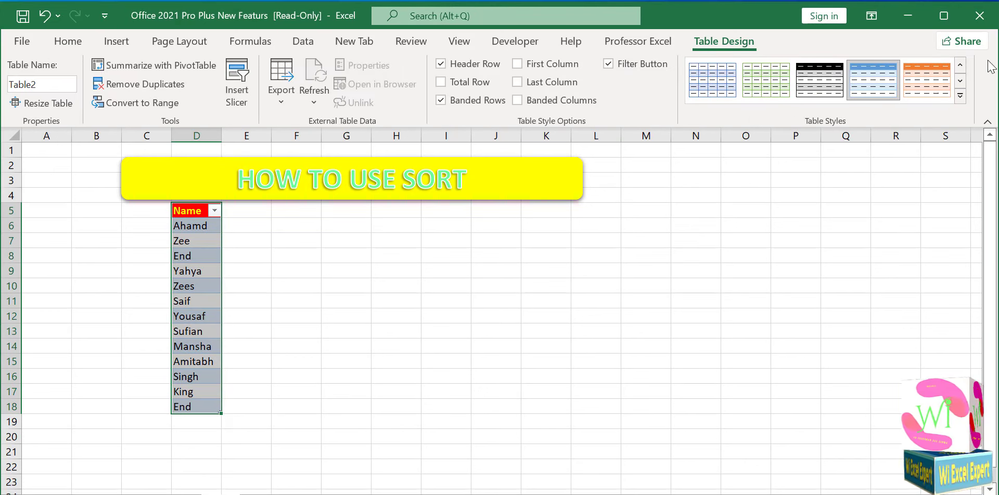
pyautogui.click(961, 95)
pyautogui.click(638, 99)
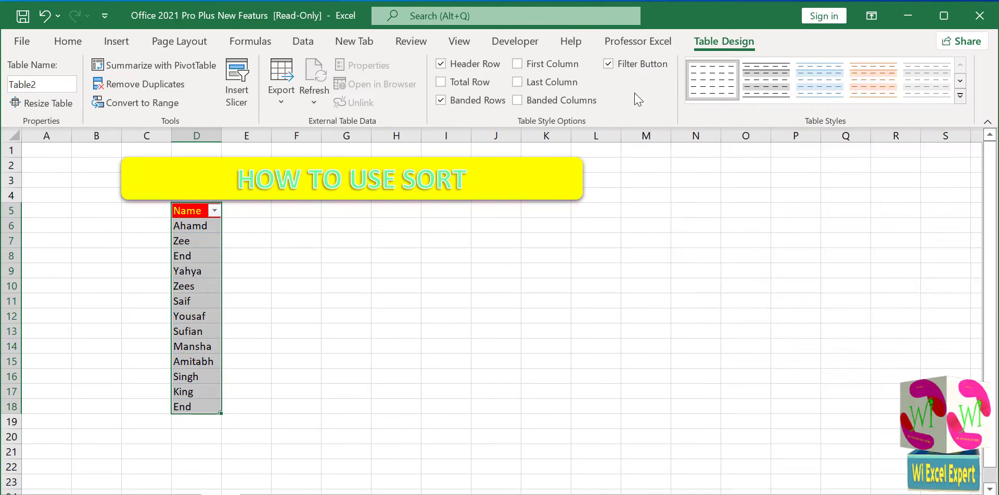
pyautogui.click(608, 64)
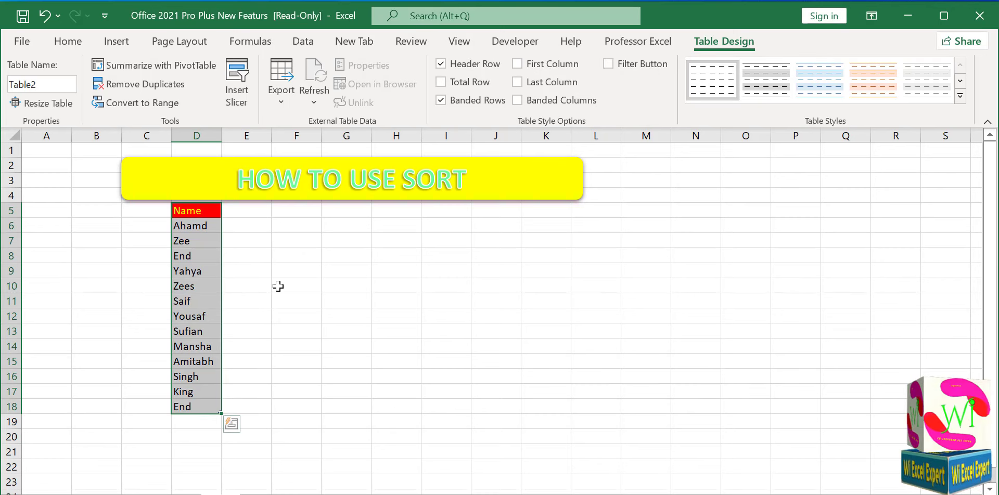
# Step: Leave the table and select F5 for a new formula
pyautogui.click(193, 283)
pyautogui.click(195, 380)
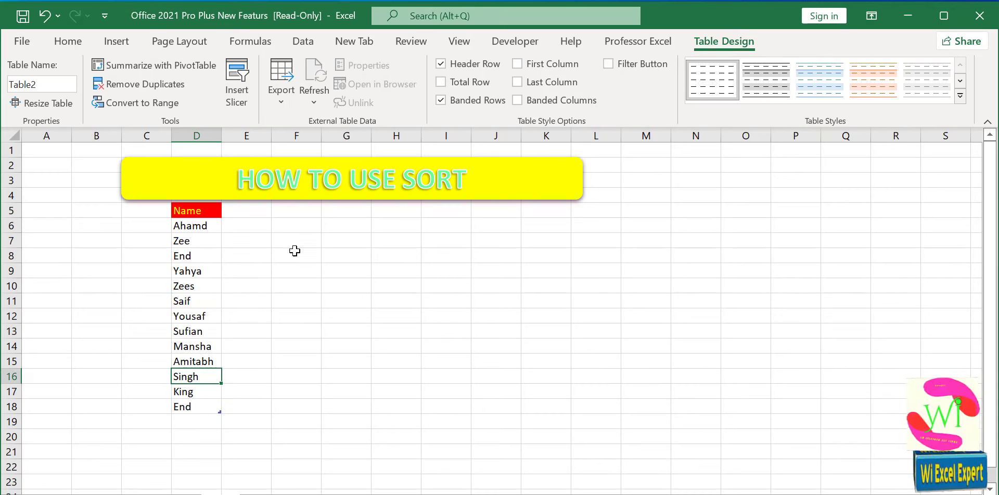
pyautogui.click(327, 225)
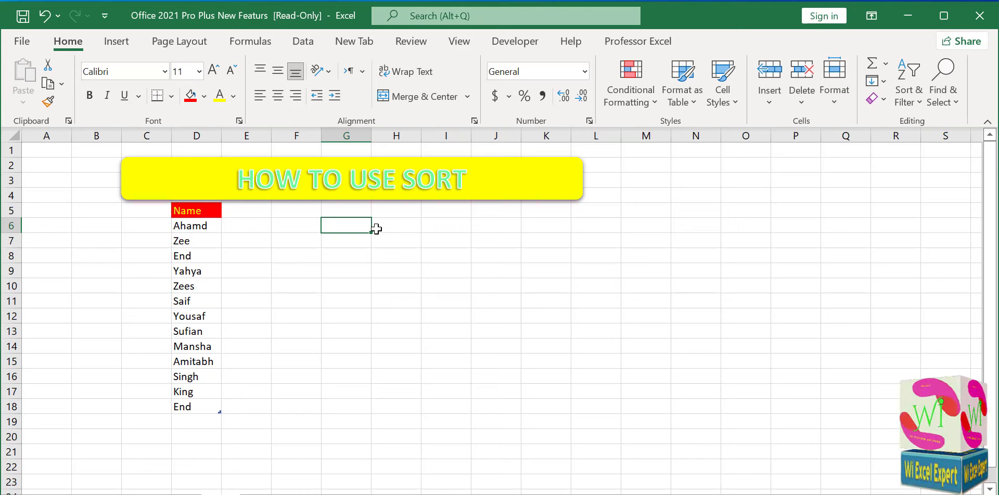
pyautogui.hotkey('ctrl', 'z')
pyautogui.click(290, 212)
pyautogui.write('=')
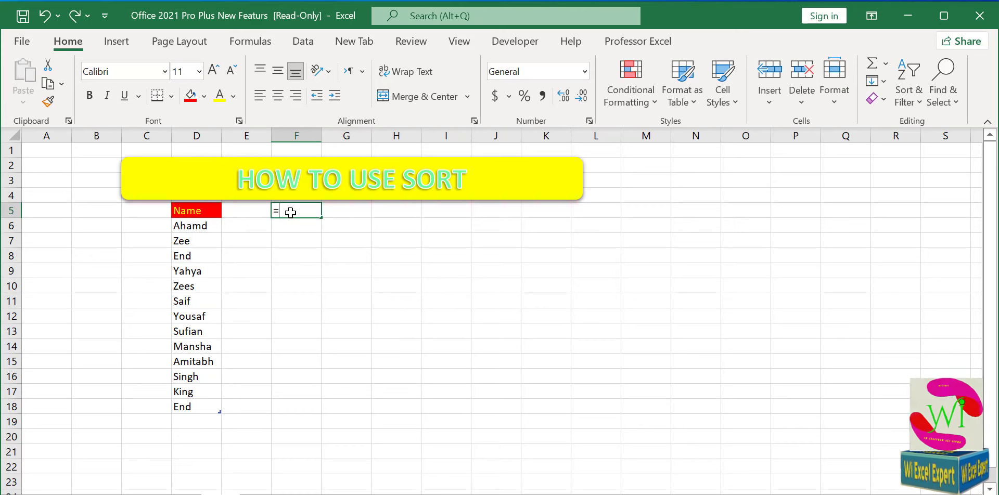
# Step: Enter =SORT(Table2[Name]) in F5 so the thirteen names spill alphabetically to F17
pyautogui.write('sort')
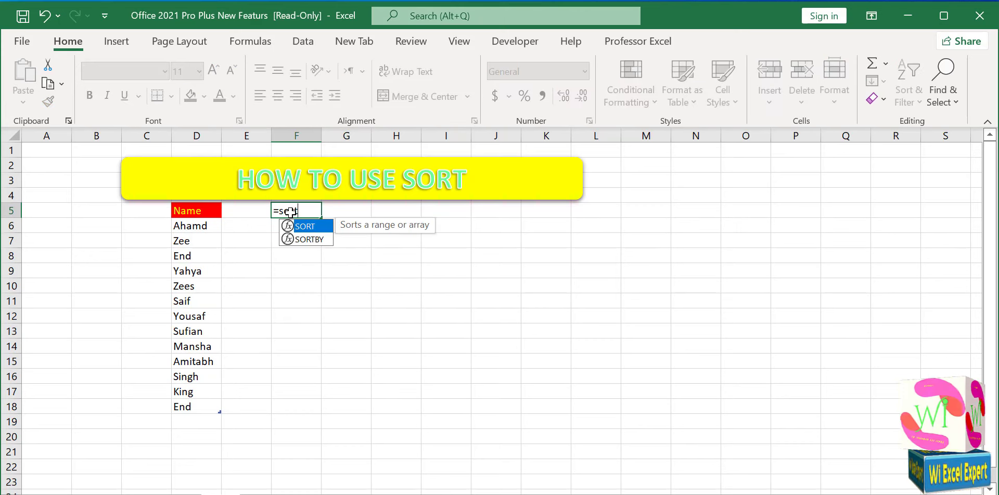
pyautogui.write('(')
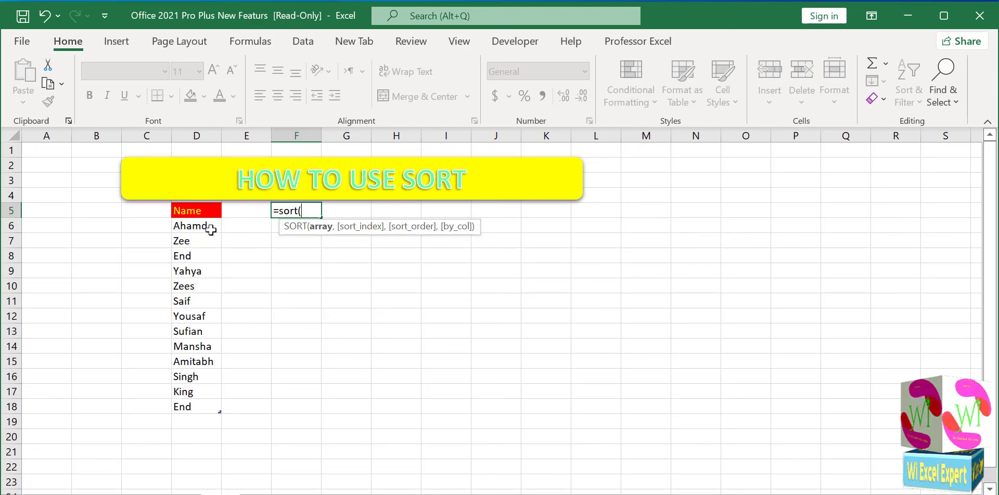
pyautogui.moveTo(207, 226); pyautogui.dragTo(202, 399)
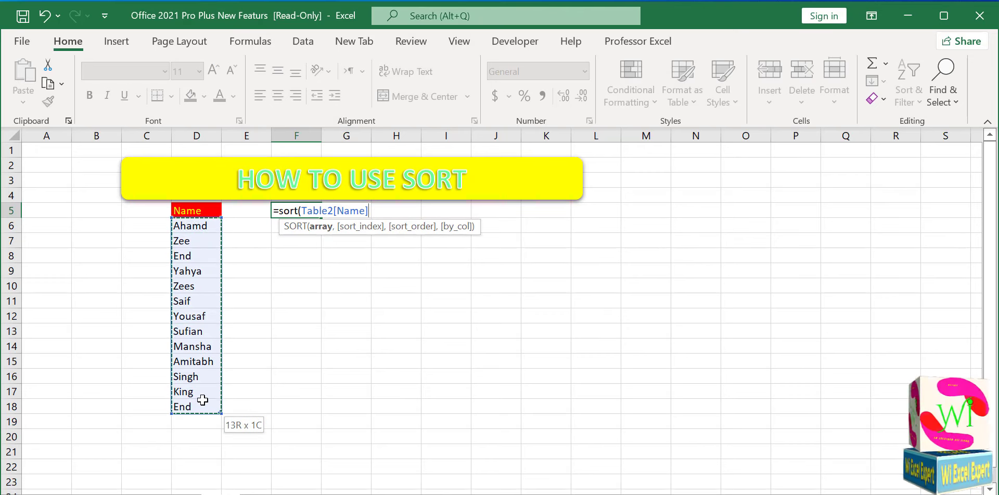
pyautogui.write(')')
pyautogui.press('Return')
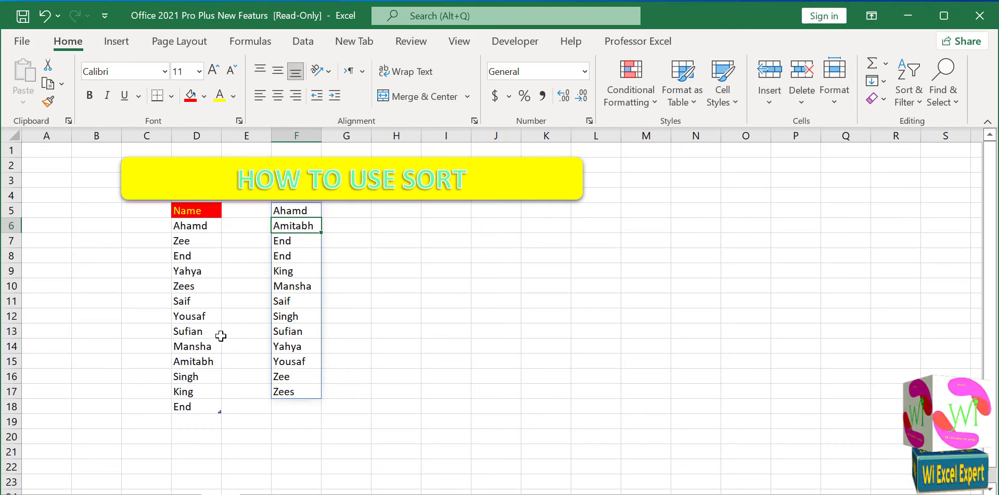
# Step: Change Yousaf to Ali in D12, Mansha to Baba in D14, and Zees to All in D10
pyautogui.click(203, 316)
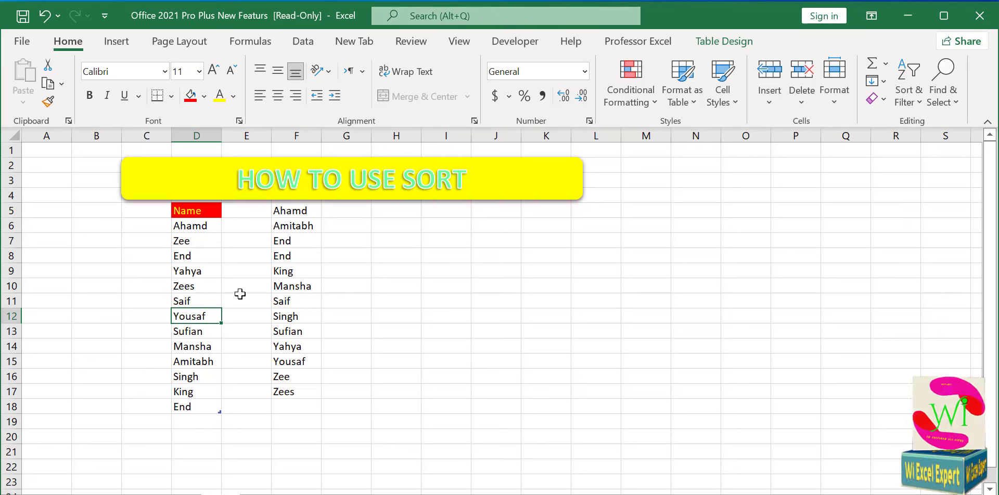
pyautogui.write('Ali')
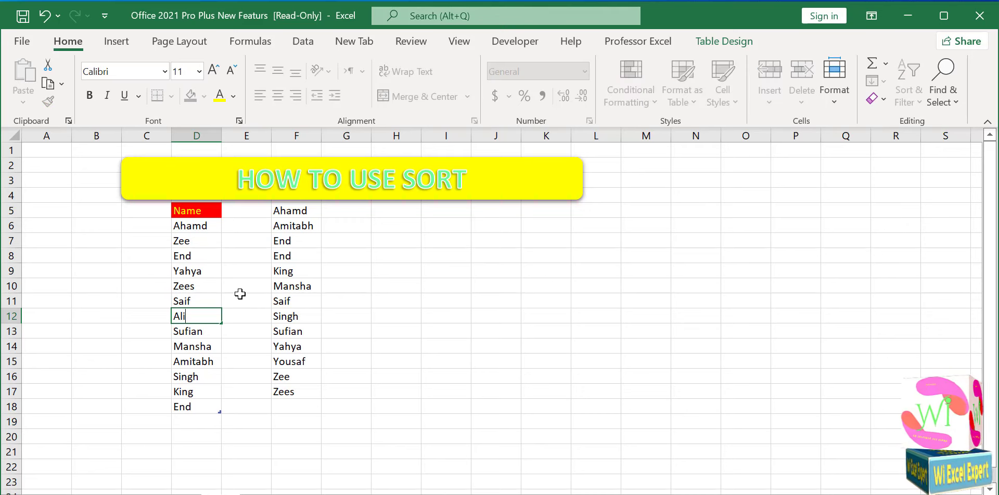
pyautogui.click(396, 302)
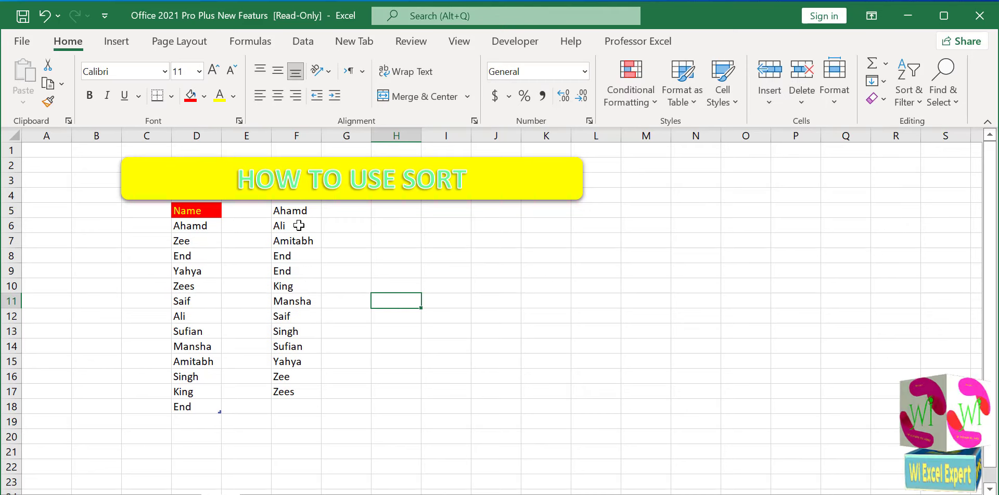
pyautogui.click(202, 341)
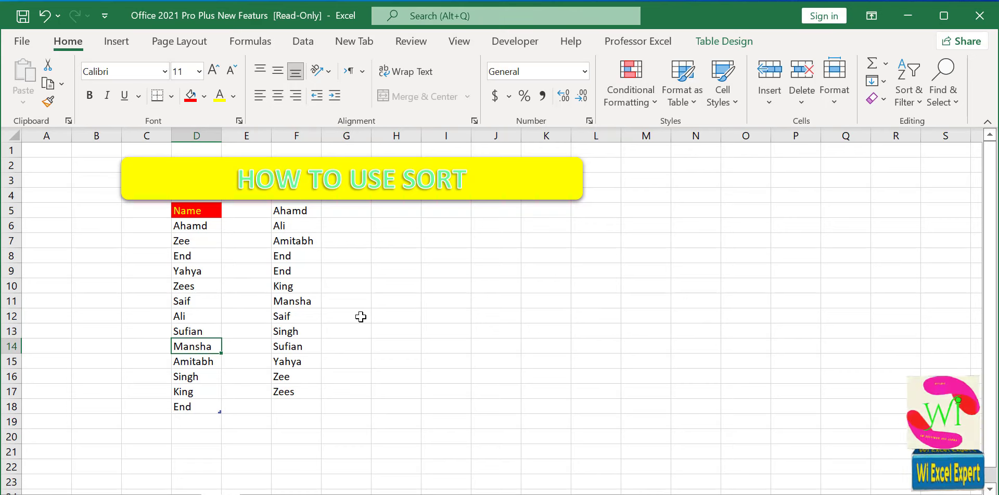
pyautogui.write('Baba')
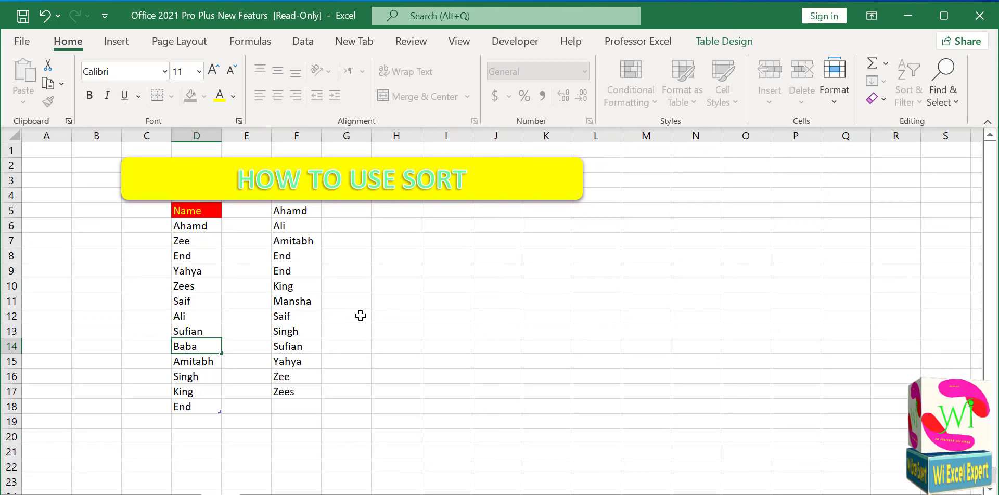
pyautogui.click(360, 316)
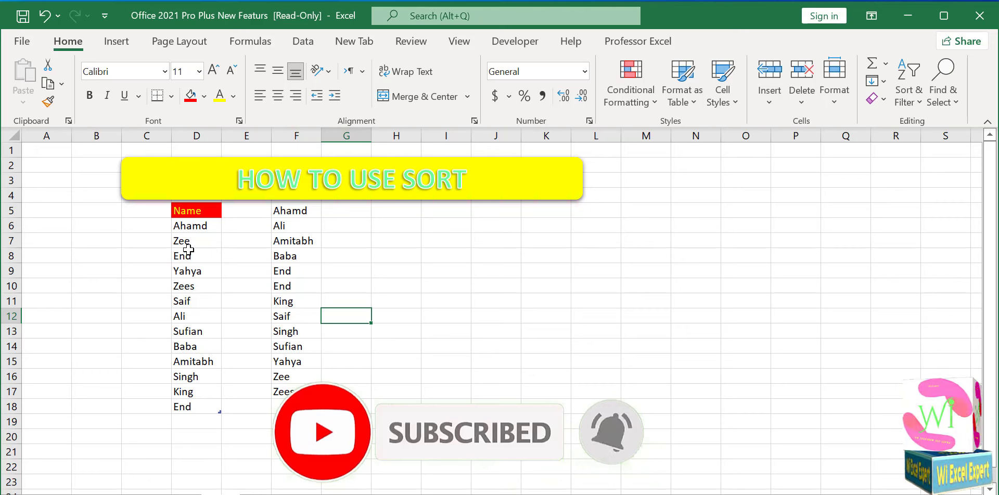
pyautogui.click(191, 286)
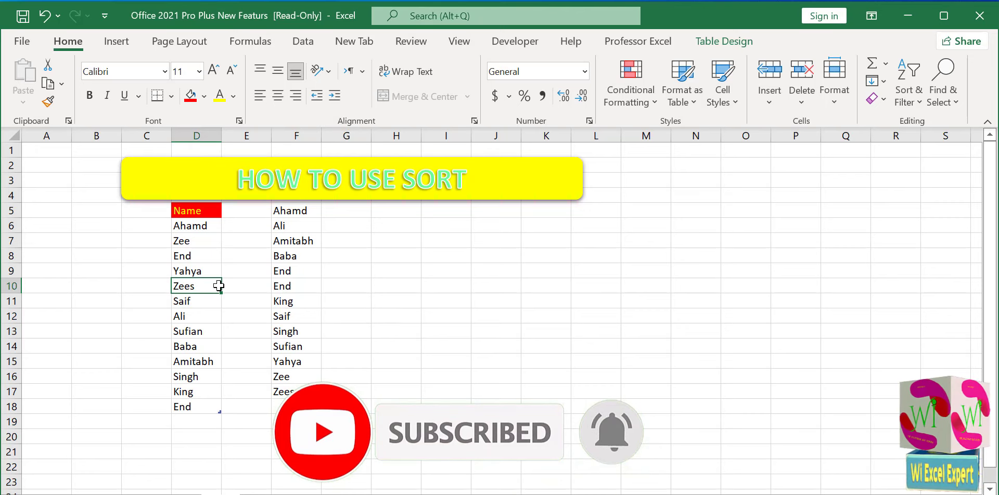
pyautogui.write('All')
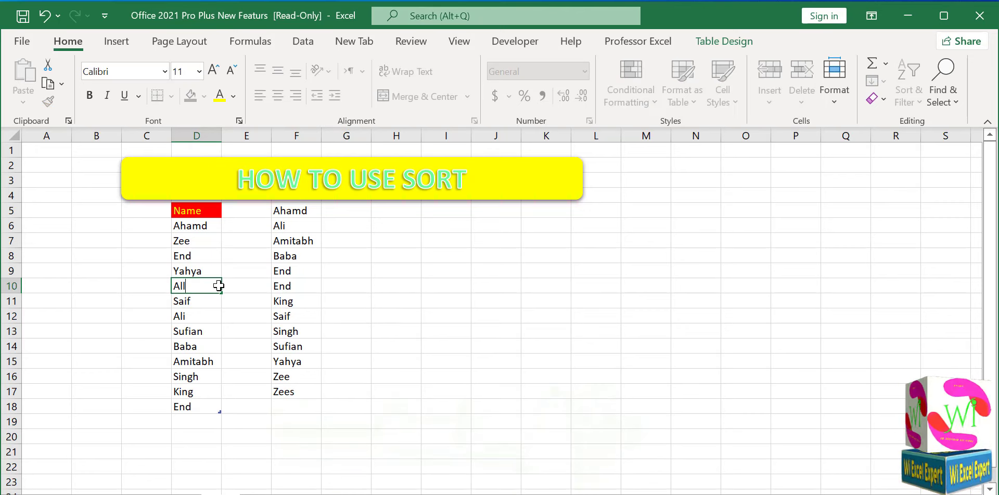
pyautogui.click(375, 296)
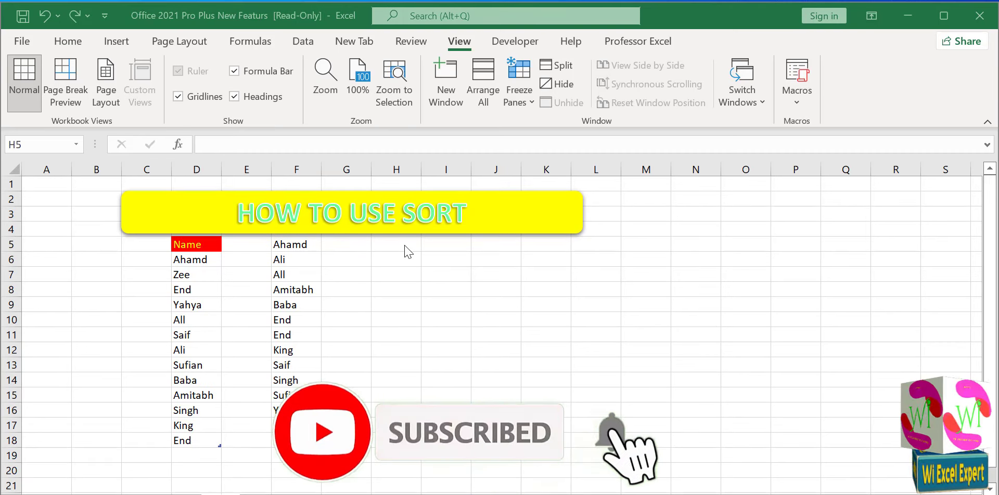
# Step: Enter =SORT(F5#,1,-1) in H5 to list the sorted names Z to A
pyautogui.doubleClick(404, 245)
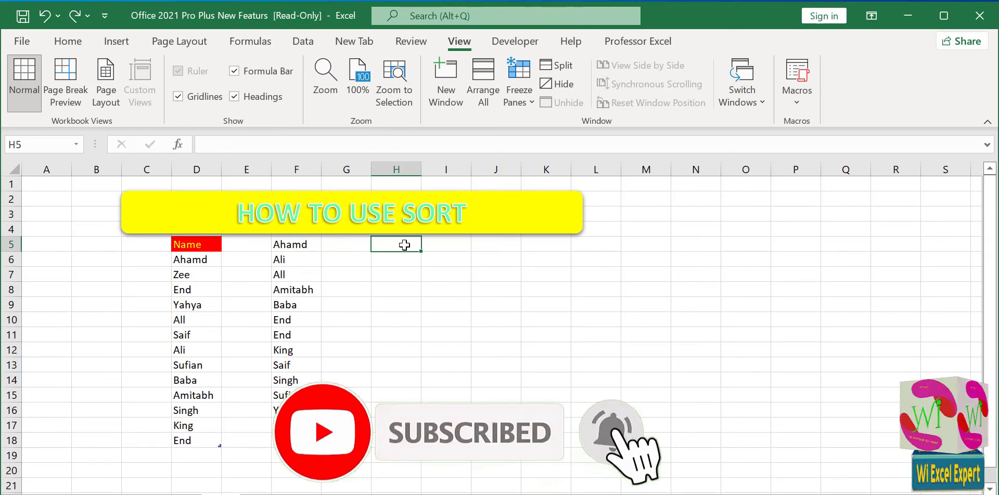
pyautogui.write('=s')
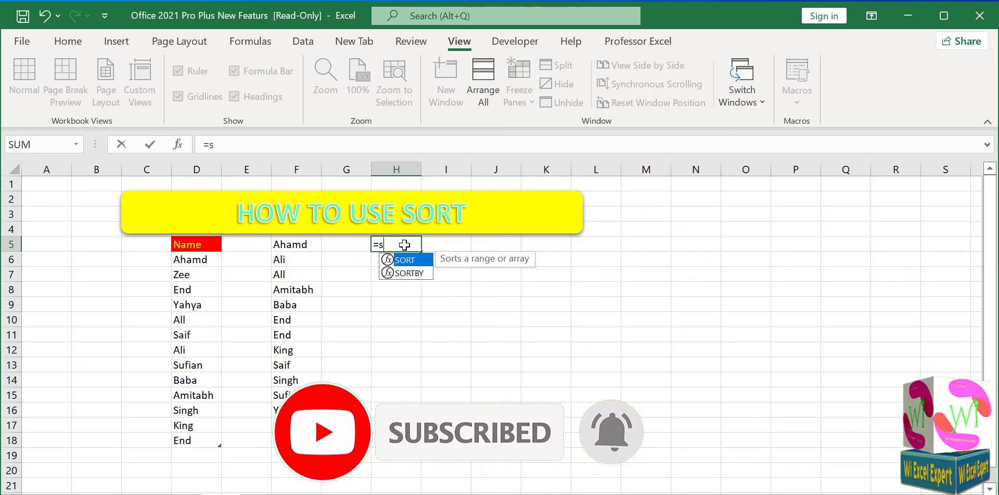
pyautogui.write('ort(')
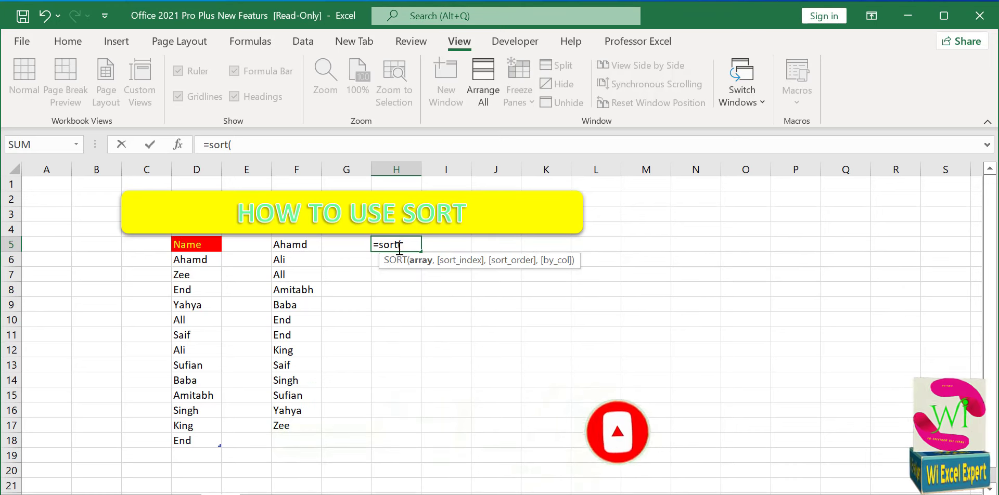
pyautogui.moveTo(290, 245); pyautogui.dragTo(295, 417)
pyautogui.write(',1')
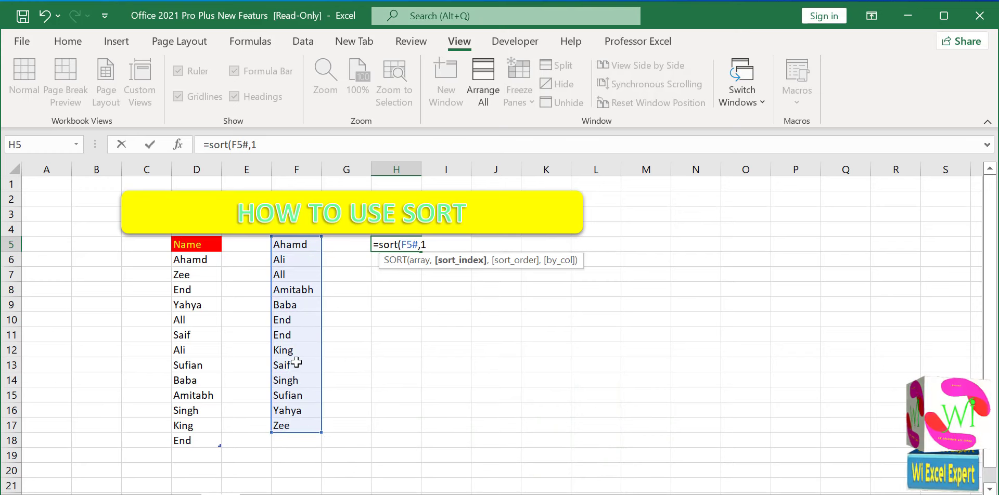
pyautogui.write(',-')
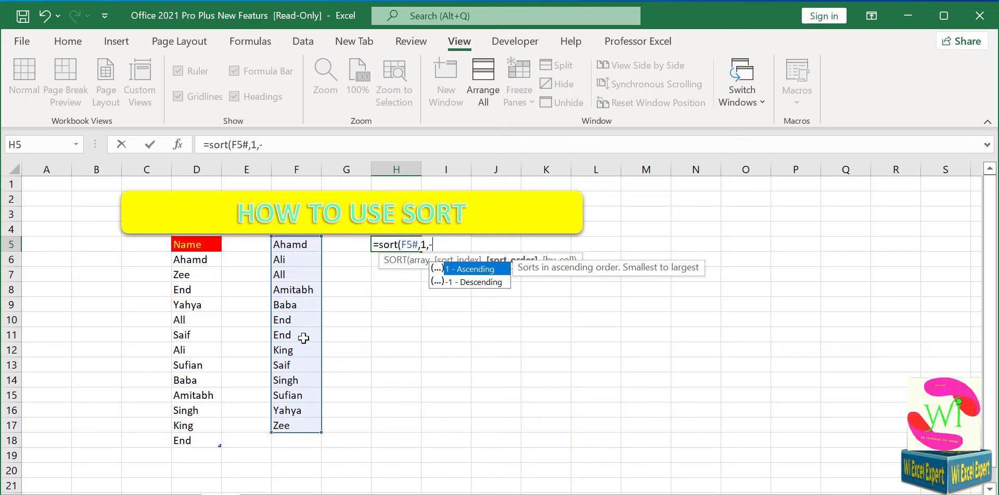
pyautogui.write('1)')
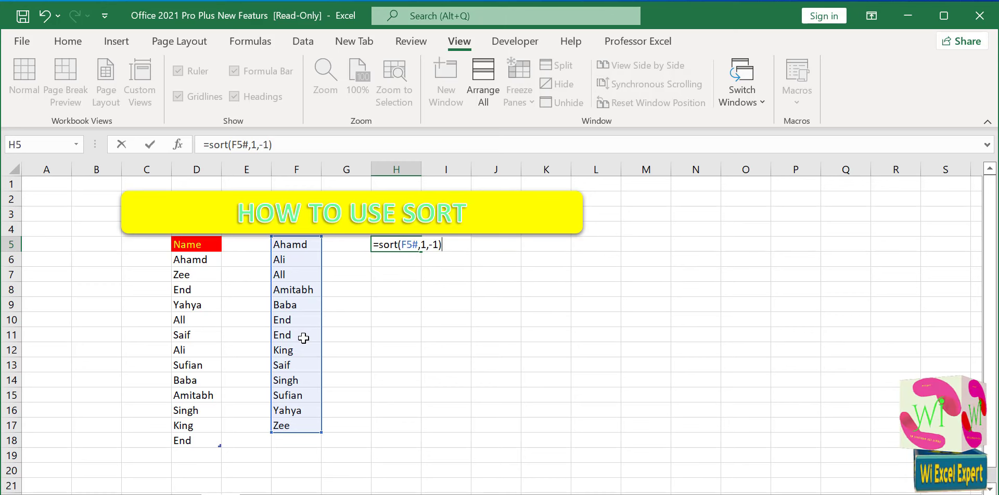
pyautogui.press('Return')
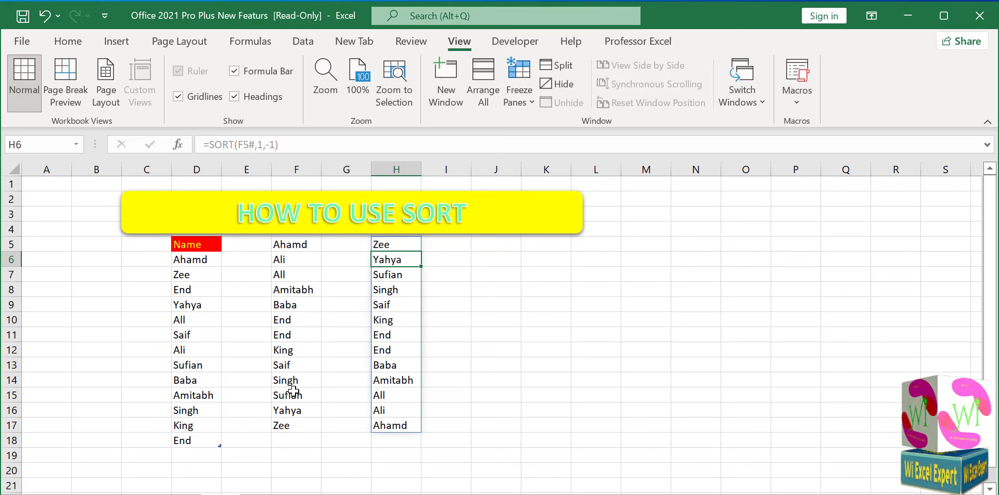
# Step: Change Saif in D11 to Aown
pyautogui.click(200, 334)
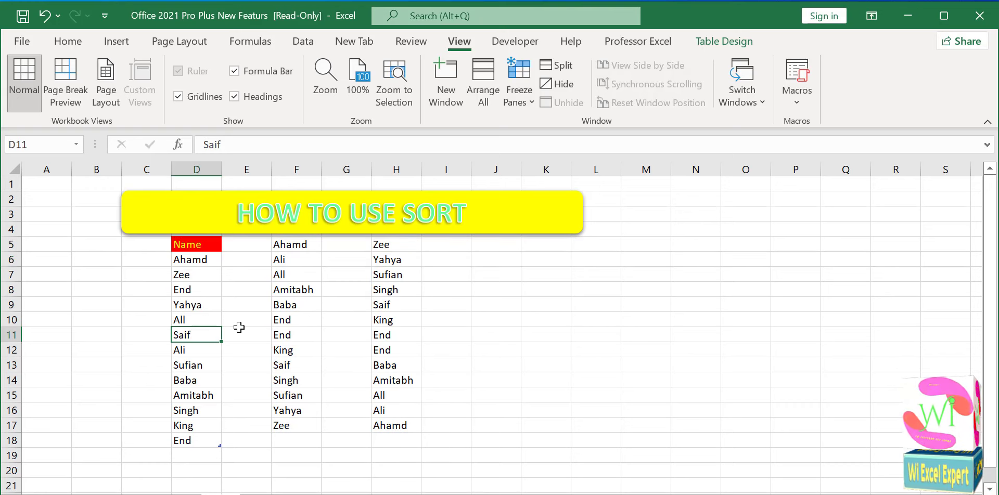
pyautogui.write('Aowe')
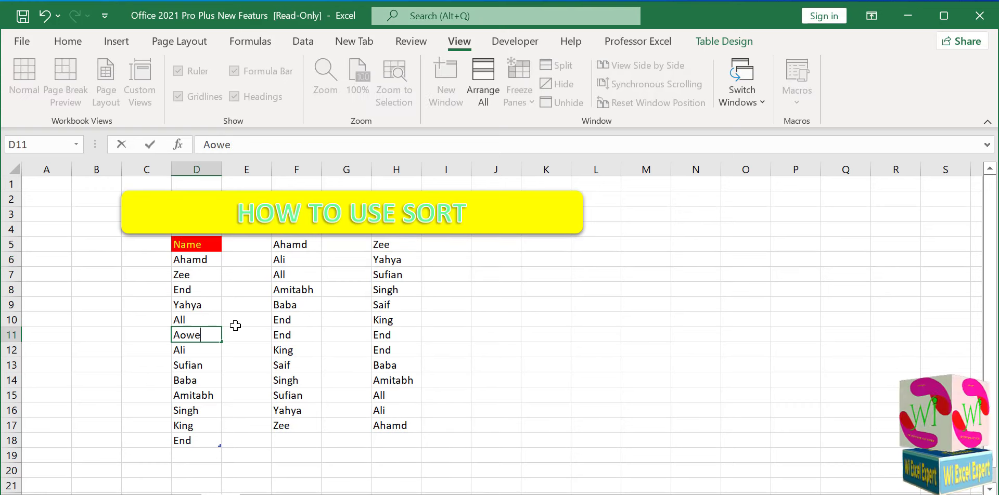
pyautogui.press('BackSpace')
pyautogui.write('n')
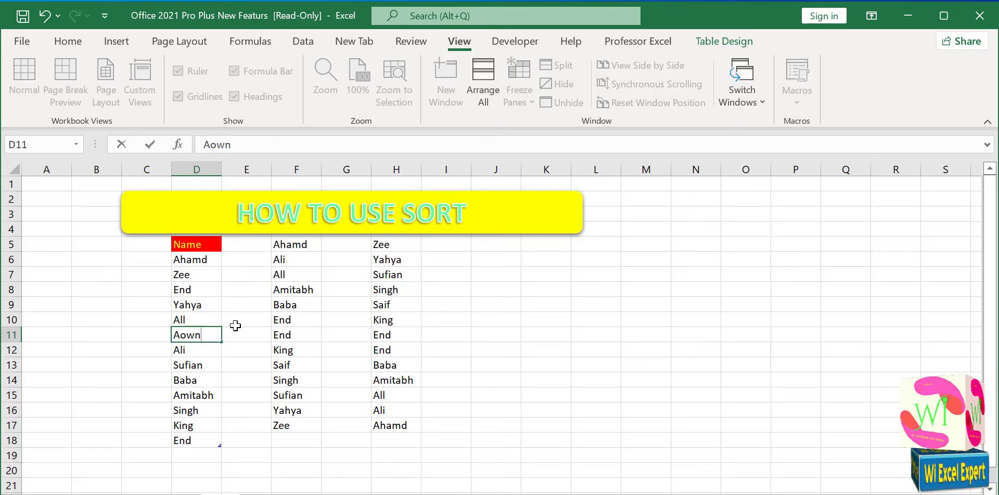
pyautogui.click(512, 311)
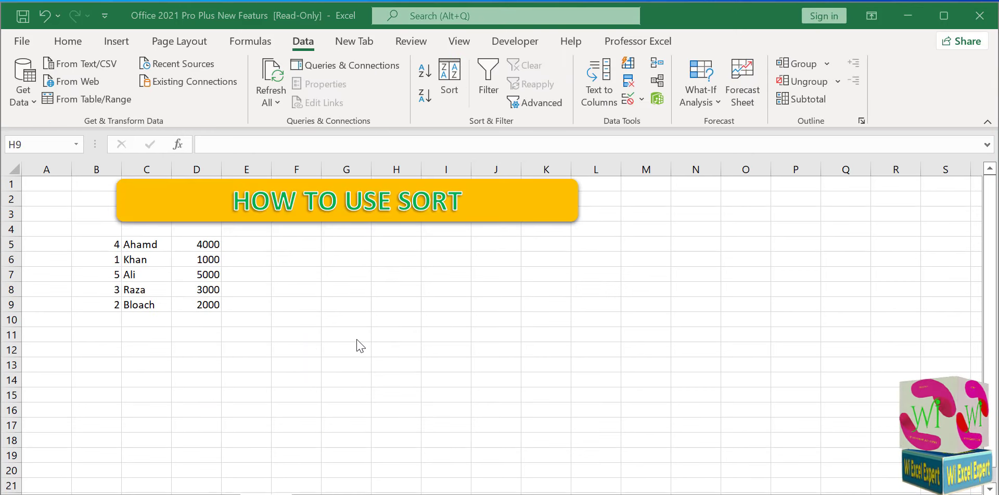
# Step: Append BY to the banner title so it reads SORTBY
pyautogui.click(470, 196)
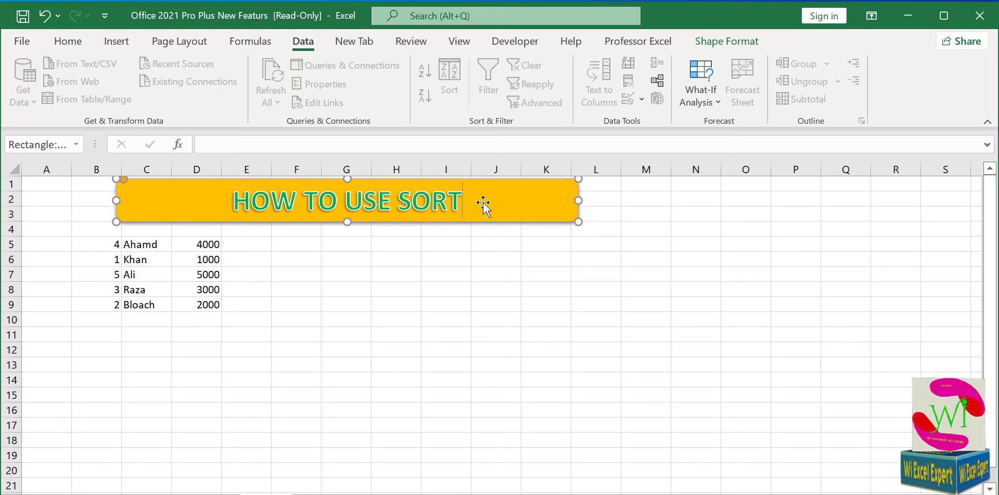
pyautogui.write('BY')
pyautogui.click(373, 293)
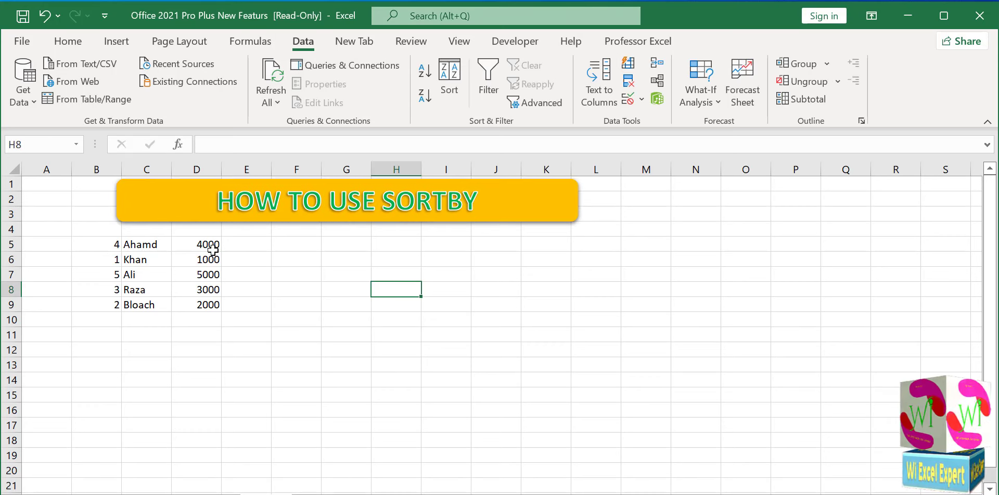
# Step: Enter =SORTBY(C5:C9,D5:D9,1) in F5 and check the names spill by ascending amount
pyautogui.click(292, 244)
pyautogui.write('=')
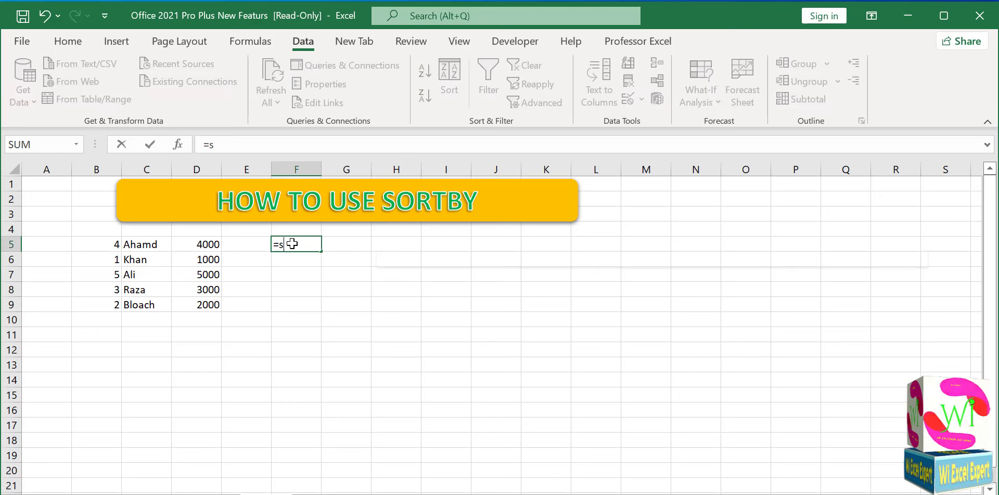
pyautogui.write('sortby')
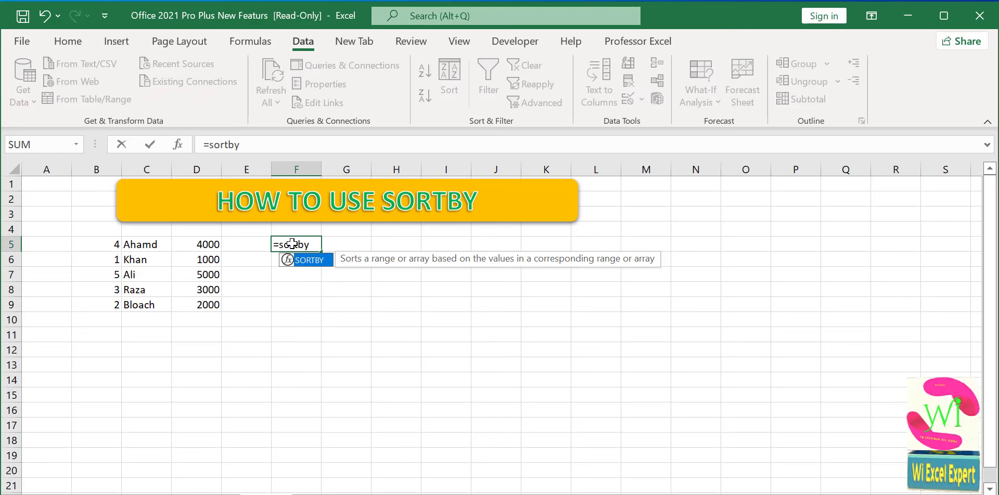
pyautogui.write('(')
pyautogui.moveTo(161, 246); pyautogui.dragTo(154, 305)
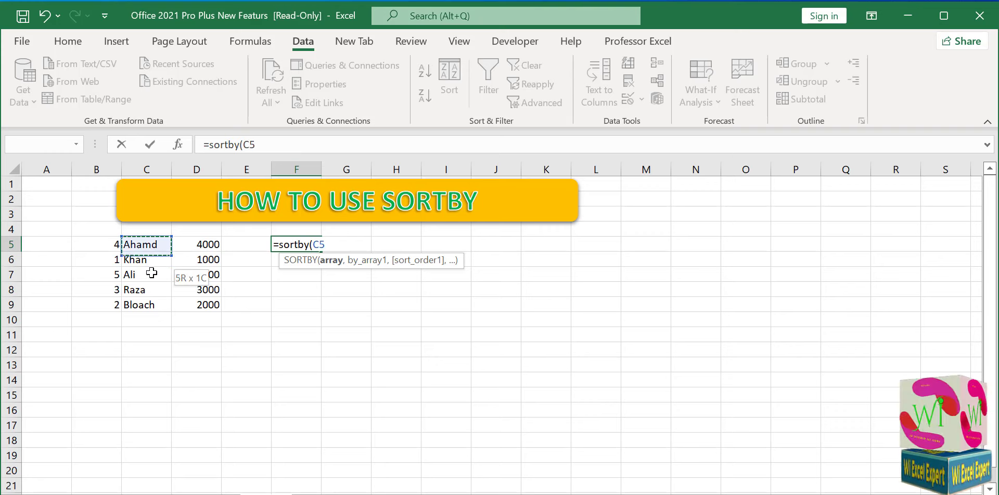
pyautogui.write(':C9,')
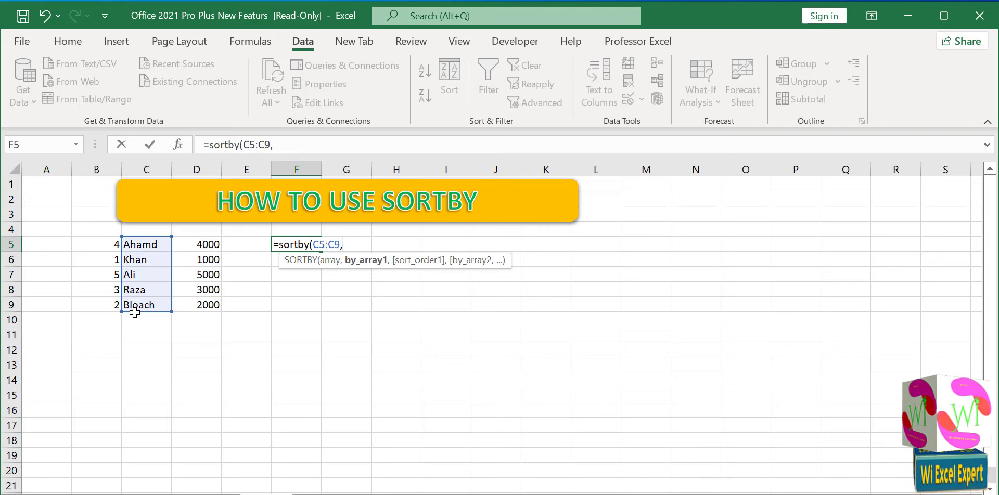
pyautogui.moveTo(198, 246); pyautogui.dragTo(200, 302)
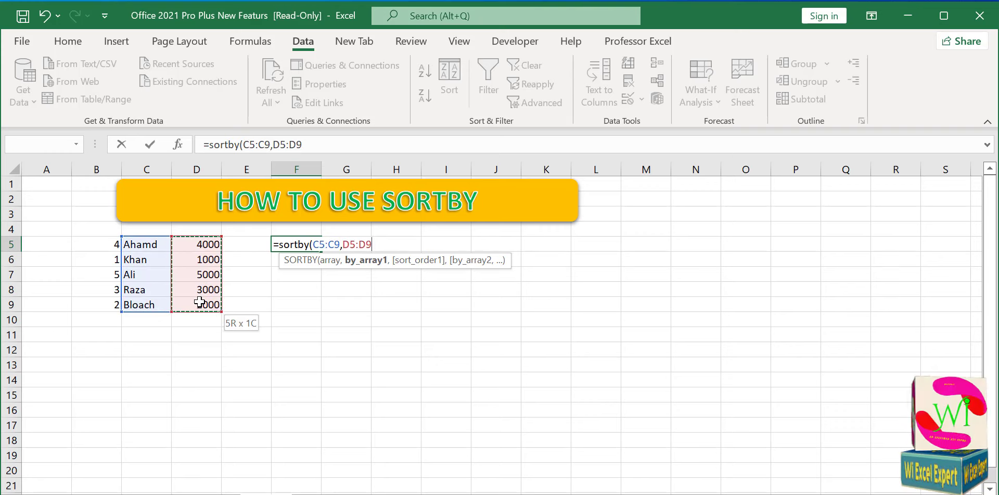
pyautogui.write(',1')
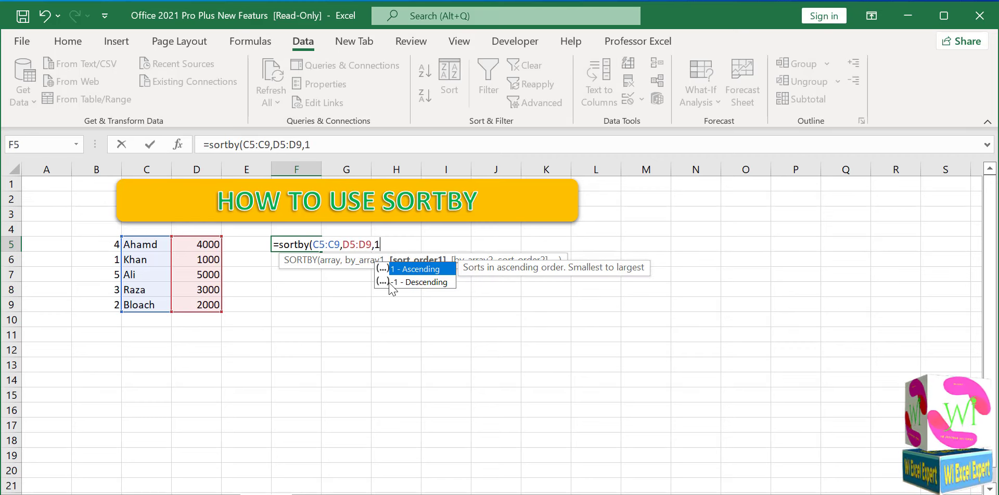
pyautogui.write(')')
pyautogui.press('Return')
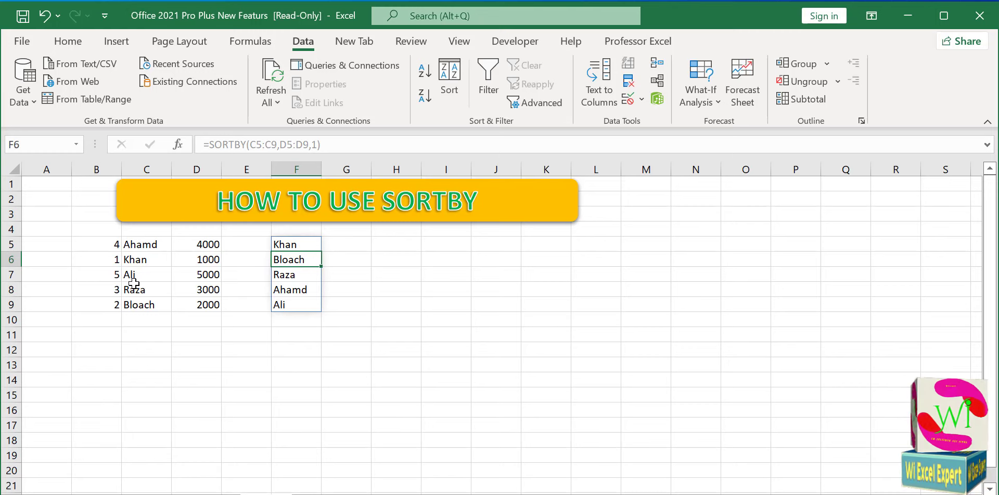
pyautogui.click(205, 263)
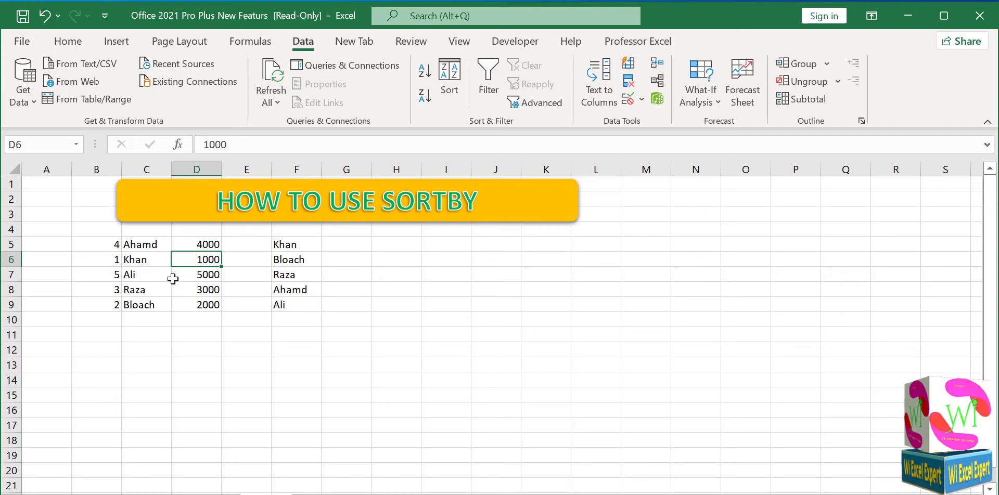
pyautogui.click(310, 307)
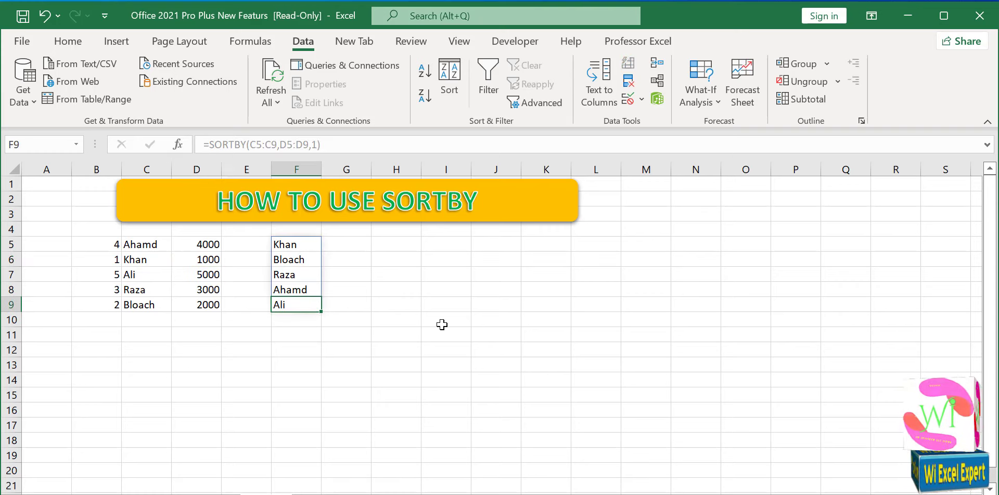
pyautogui.click(486, 334)
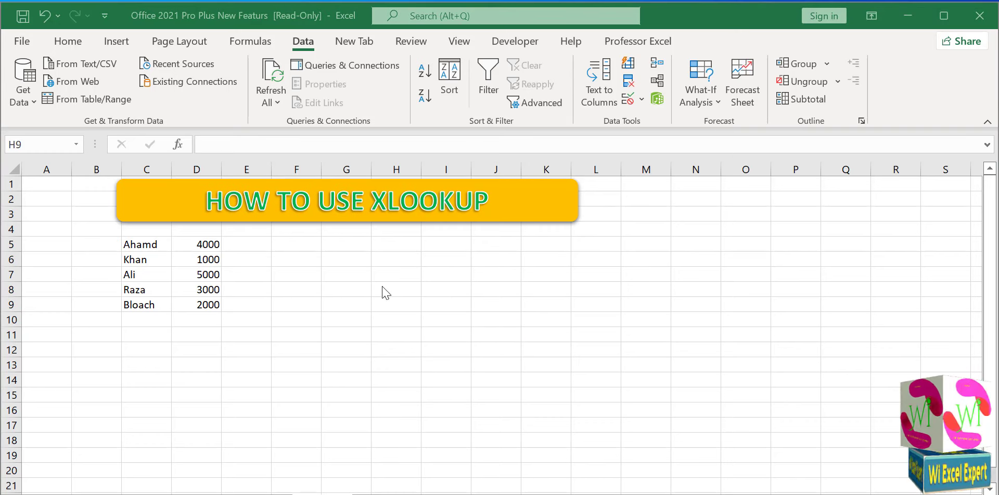
# Step: Highlight the names C5:C9 and amounts D5:D9 to point out the data
pyautogui.moveTo(137, 244); pyautogui.dragTo(151, 306)
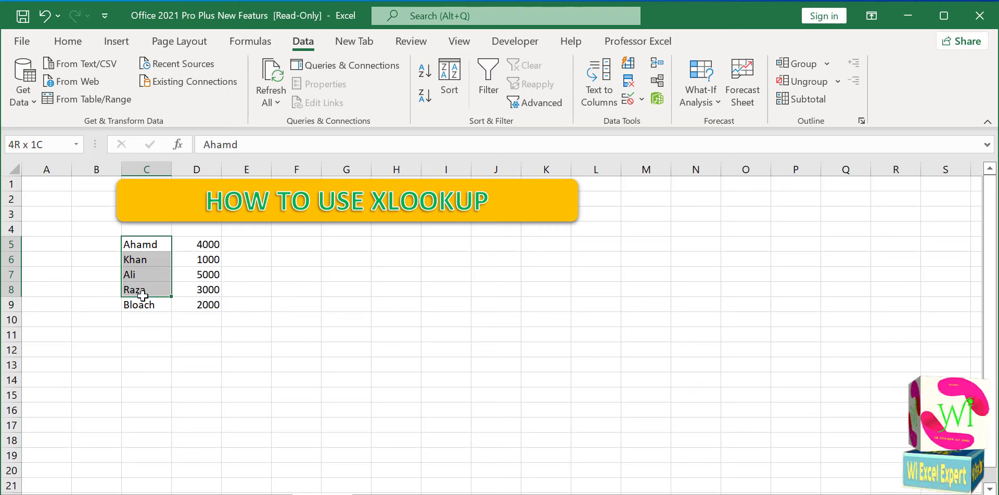
pyautogui.click(213, 248)
pyautogui.moveTo(214, 247); pyautogui.dragTo(205, 306)
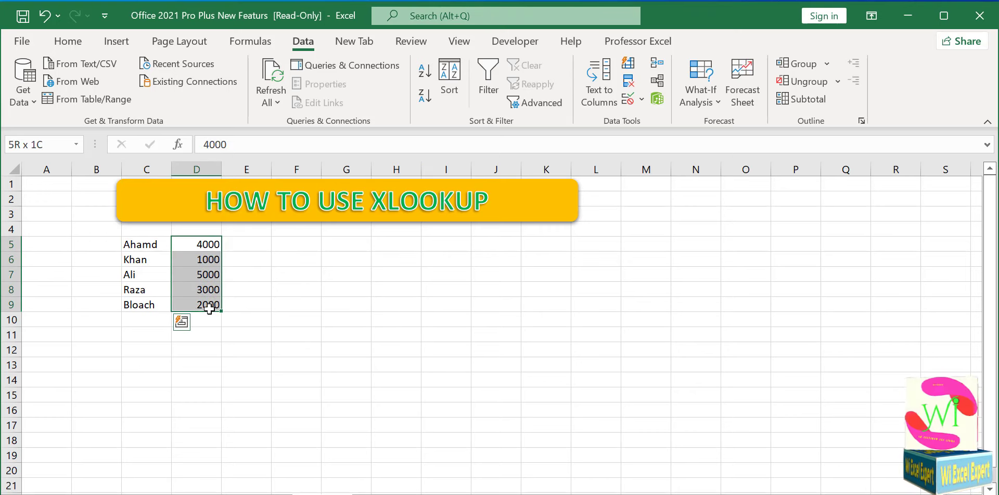
pyautogui.click(205, 305)
pyautogui.click(295, 260)
# Step: Shade G5 light blue-gray as the lookup input cell
pyautogui.click(347, 250)
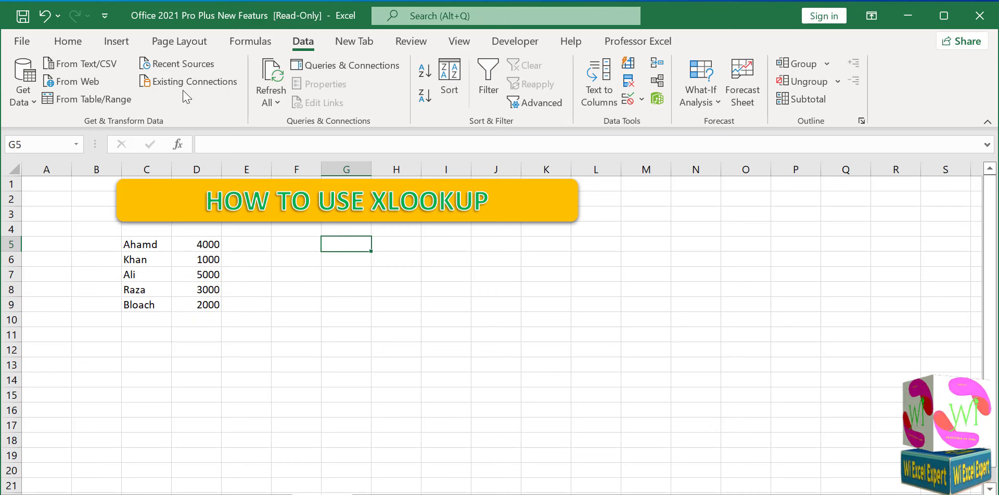
pyautogui.click(72, 42)
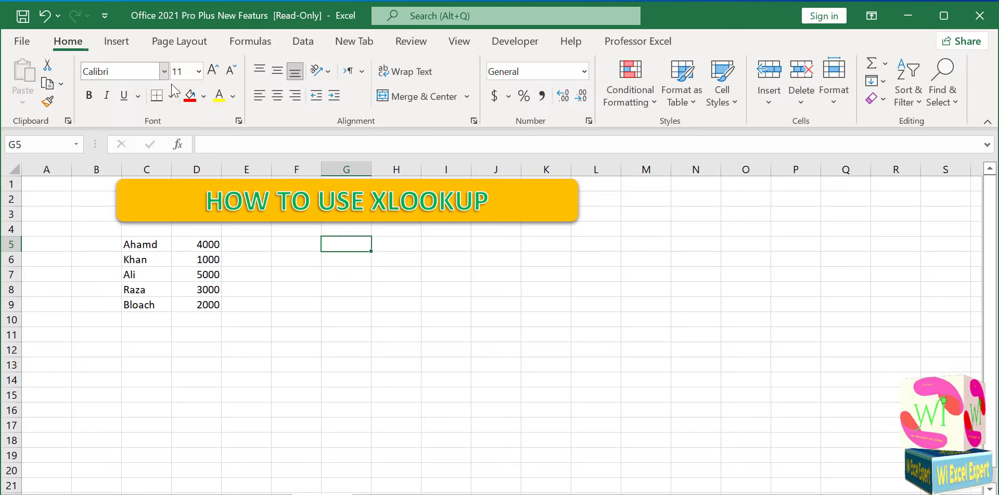
pyautogui.click(207, 99)
pyautogui.click(226, 156)
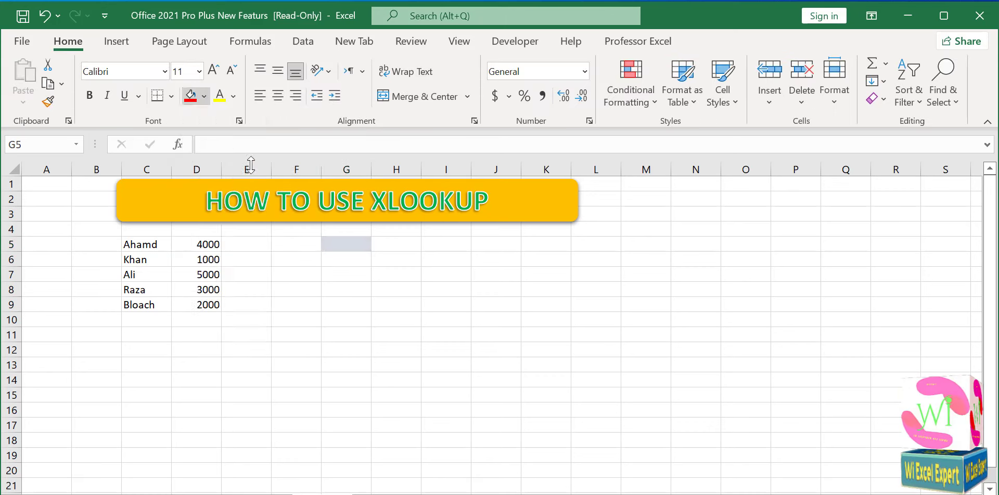
# Step: Start an =XLOOKUP formula in G6
pyautogui.click(342, 275)
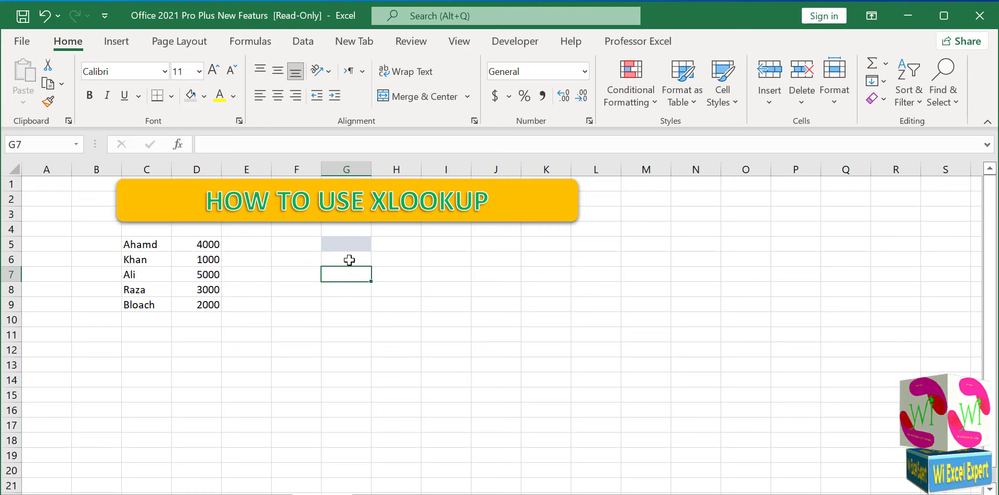
pyautogui.click(348, 259)
pyautogui.write('=')
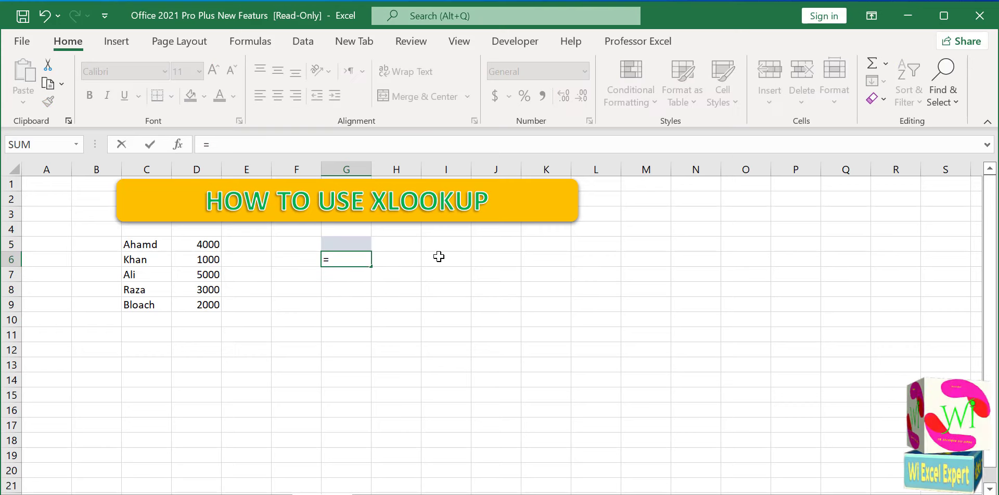
pyautogui.write('xlook')
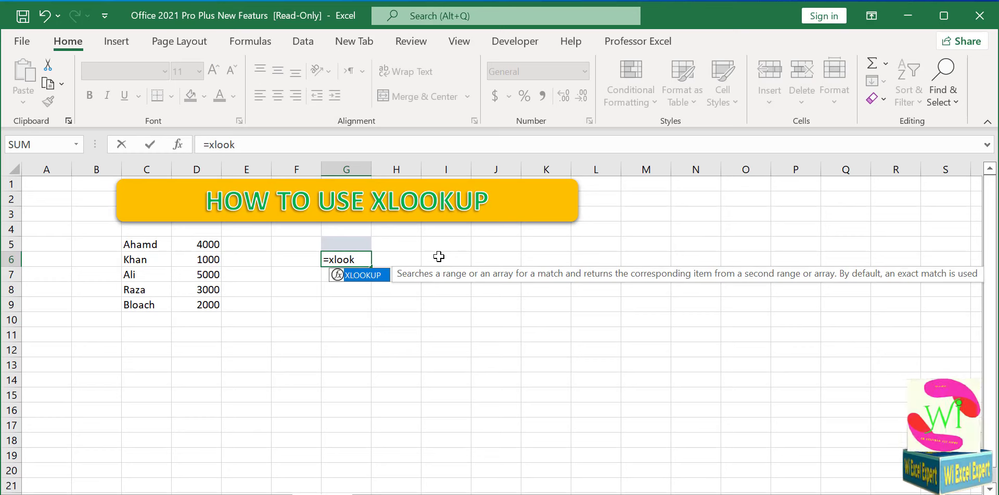
# Step: Complete =XLOOKUP(G5,C5:C9,D5:D9,"No Data Found") in G6
pyautogui.doubleClick(378, 278)
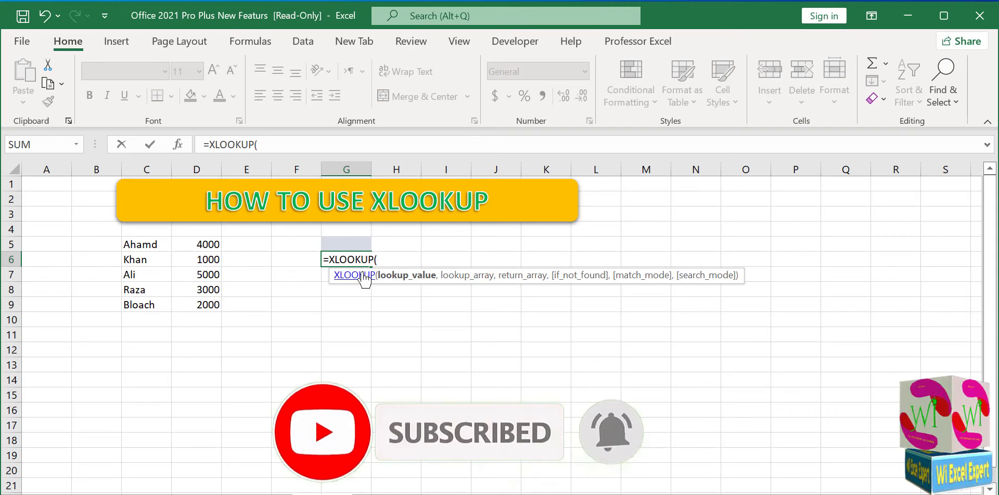
pyautogui.click(354, 242)
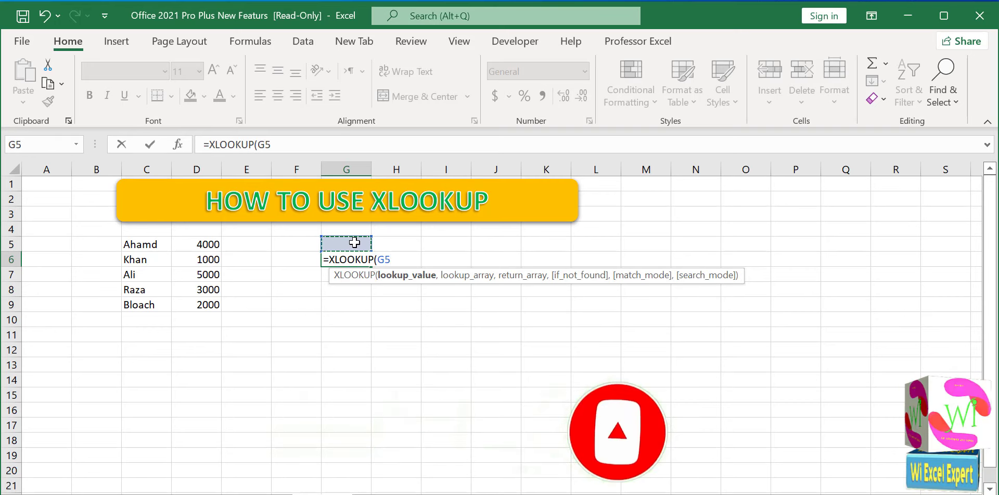
pyautogui.write(',')
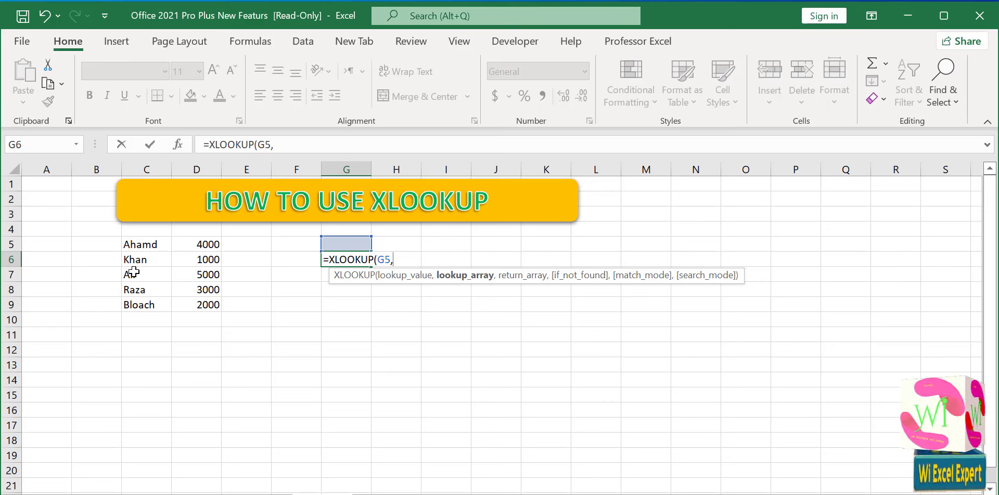
pyautogui.moveTo(145, 244); pyautogui.dragTo(149, 305)
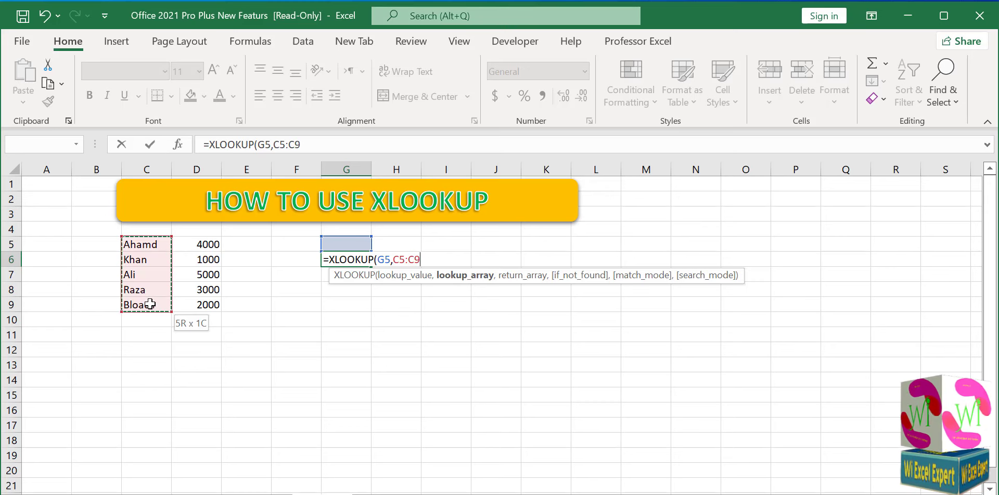
pyautogui.write(',')
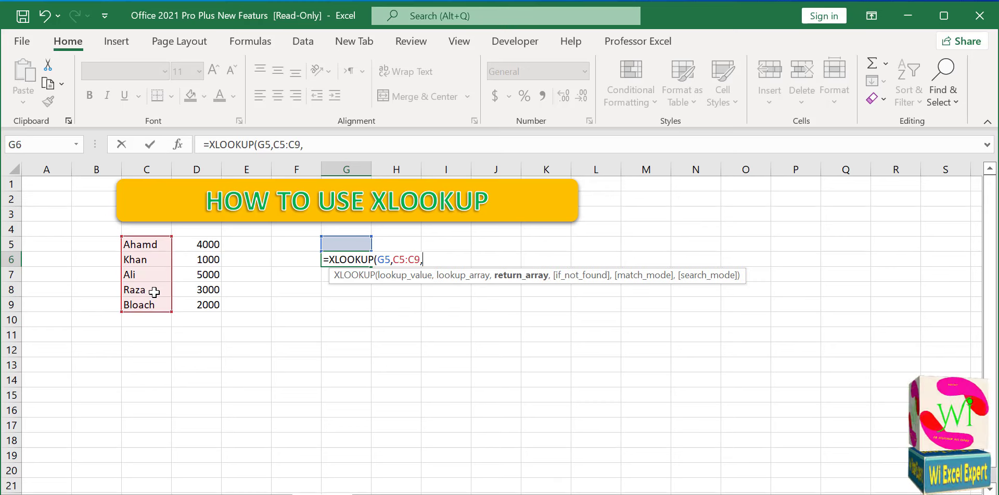
pyautogui.moveTo(216, 242); pyautogui.dragTo(208, 302)
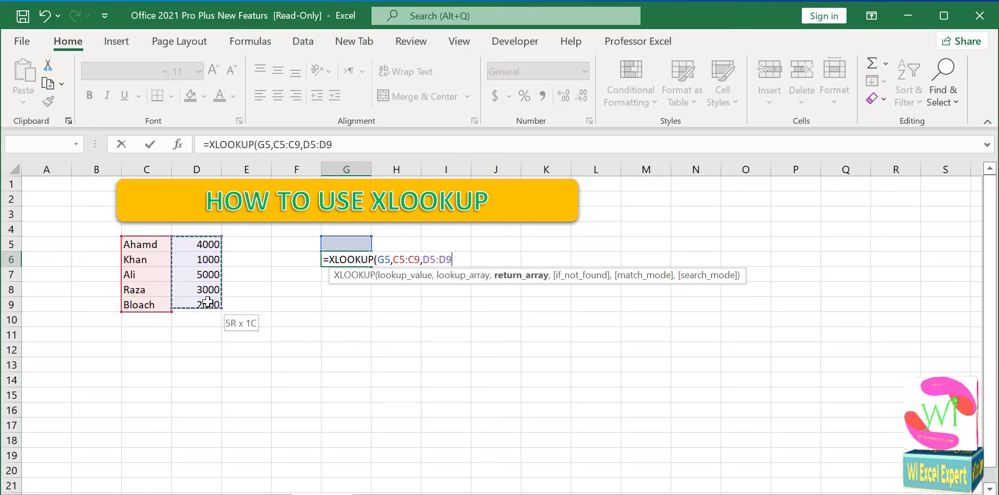
pyautogui.write(',"No')
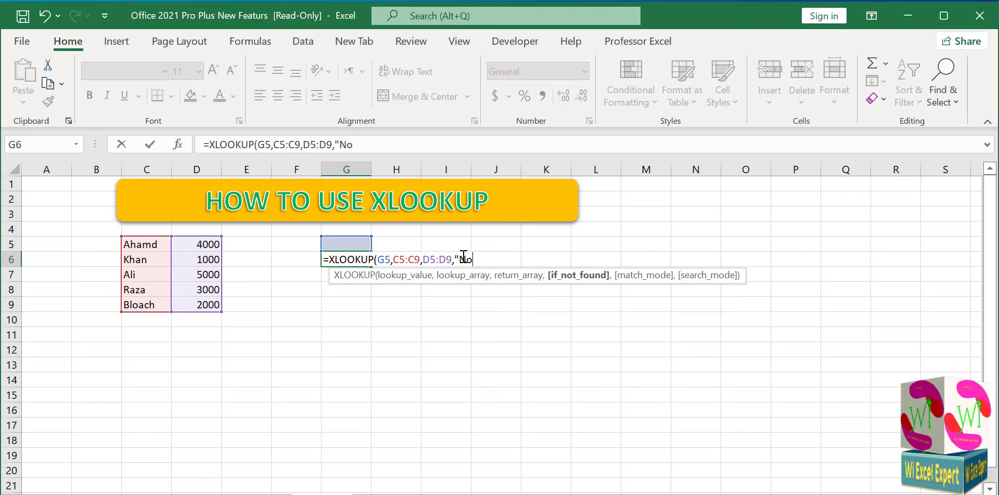
pyautogui.write(' Data ')
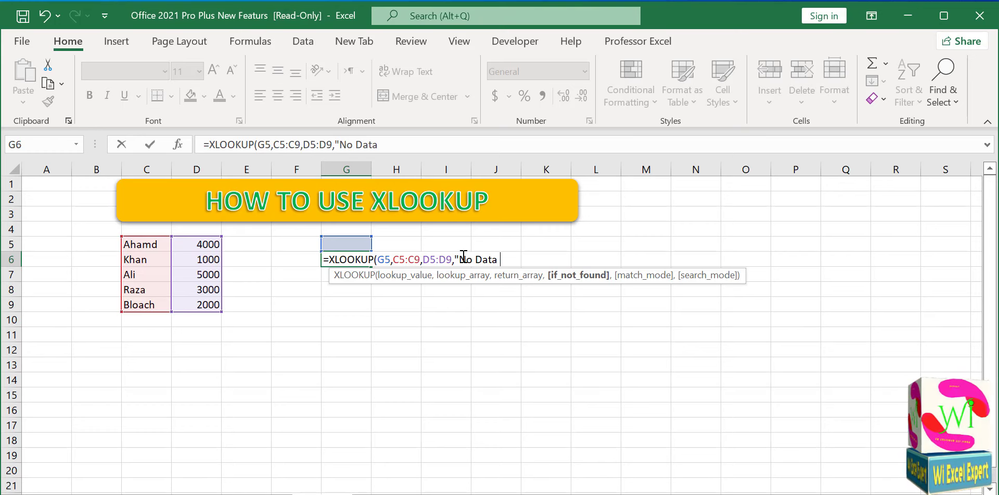
pyautogui.write('Found"')
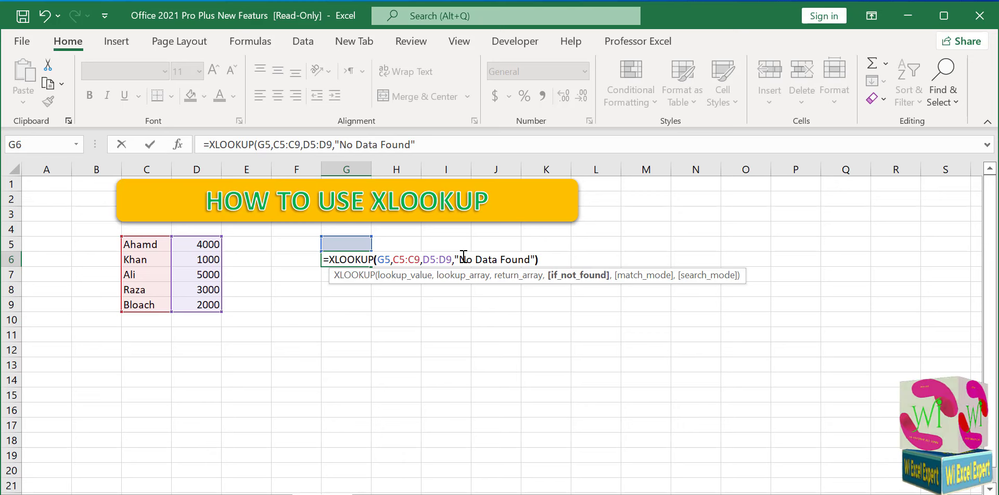
pyautogui.write(')')
pyautogui.press('Return')
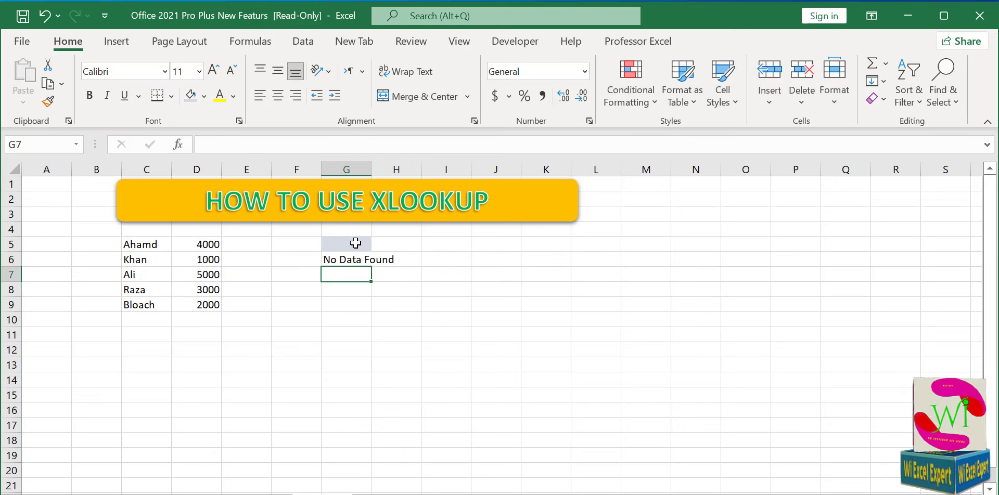
# Step: Widen column G and test the lookup with Ahamd, Khan, Ali and Ra in G5
pyautogui.doubleClick(370, 170)
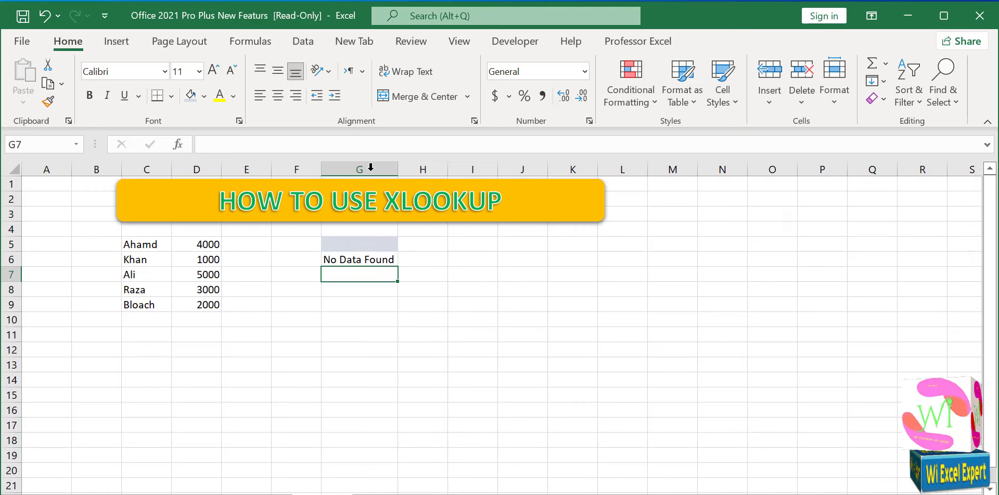
pyautogui.click(361, 243)
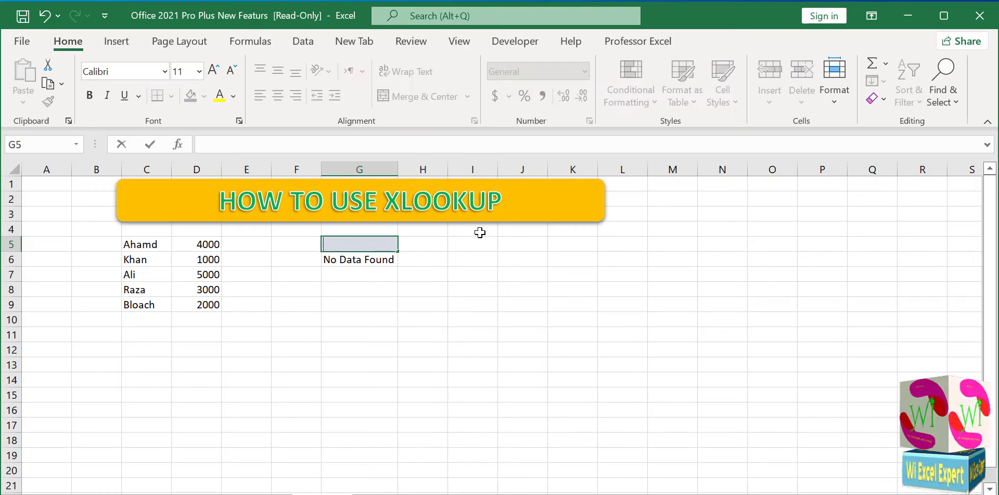
pyautogui.write('Ahm')
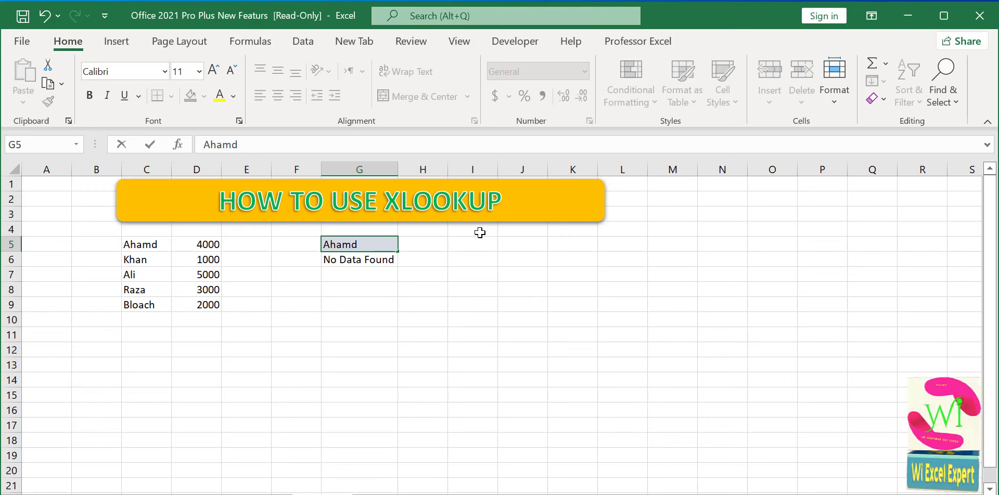
pyautogui.press('Tab')
pyautogui.press('Left')
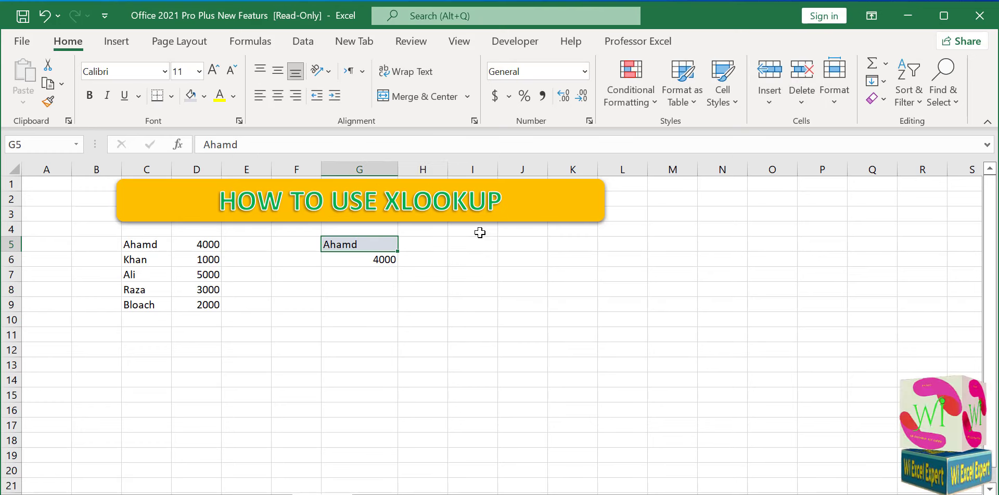
pyautogui.write('Khan')
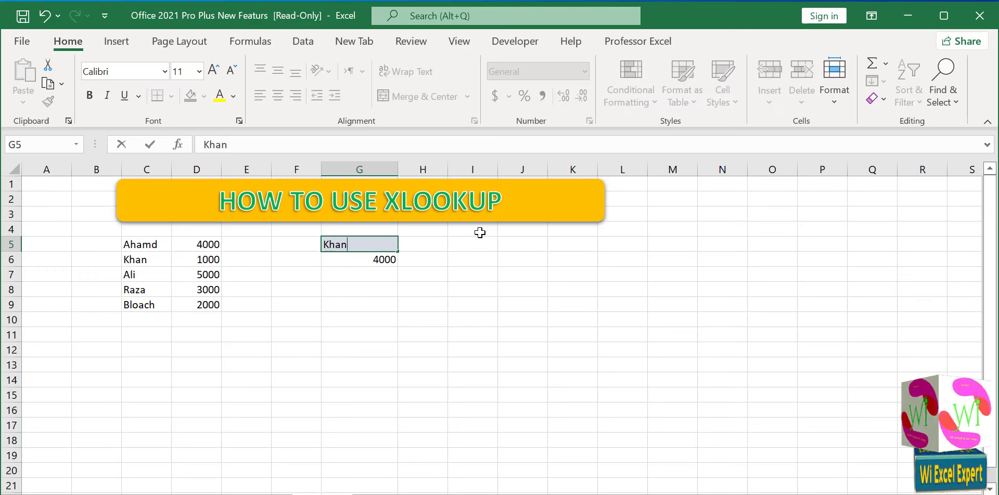
pyautogui.press('Return')
pyautogui.press('Up')
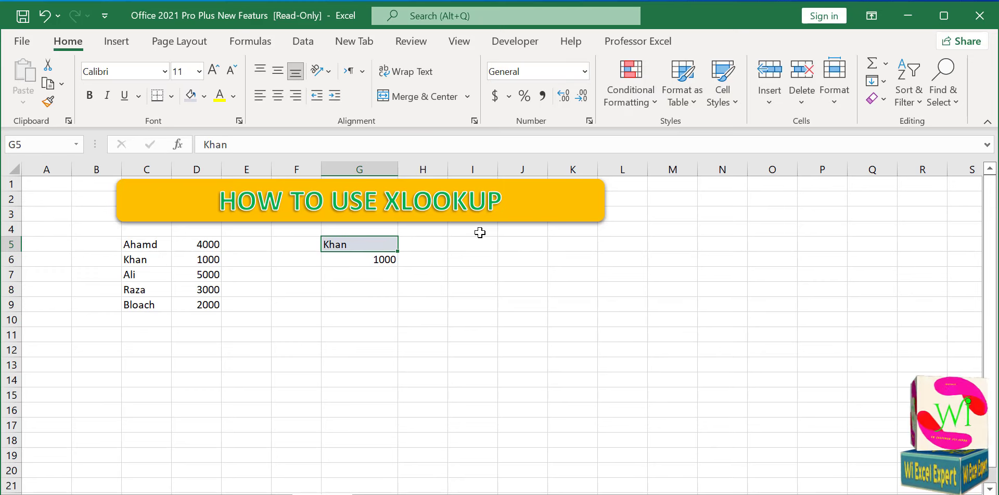
pyautogui.write('Ali')
pyautogui.press('Return')
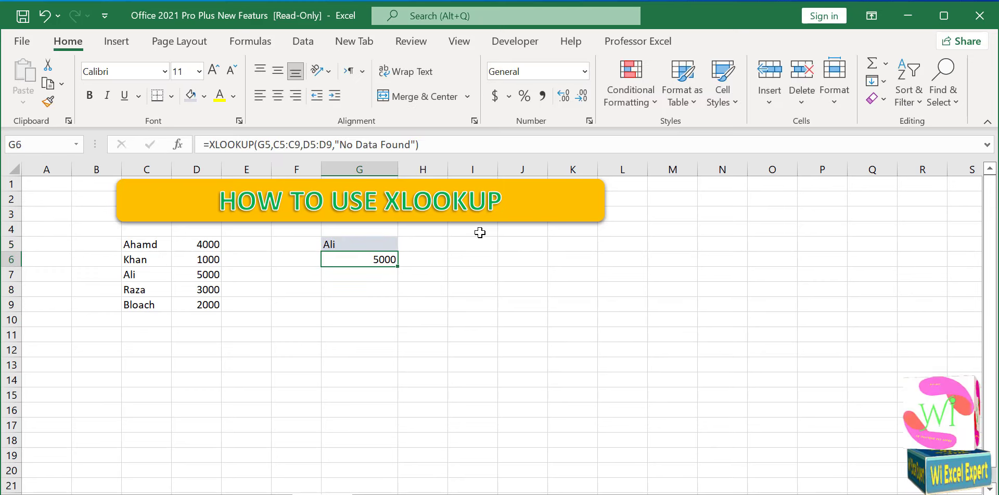
pyautogui.press('Up')
pyautogui.write('Ra')
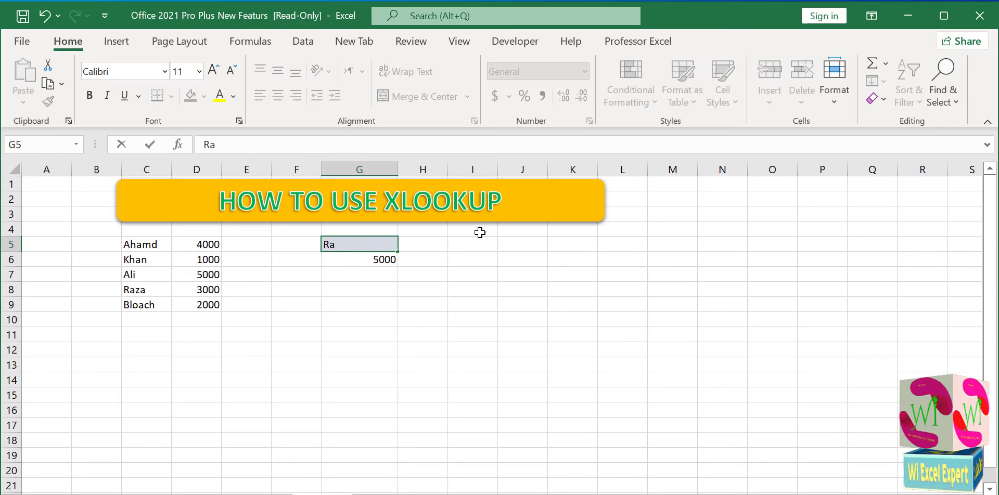
pyautogui.press('Return')
# Step: Try Raza, Blo and finally Bloach in G5, which returns 2000
pyautogui.press('Up')
pyautogui.write('R')
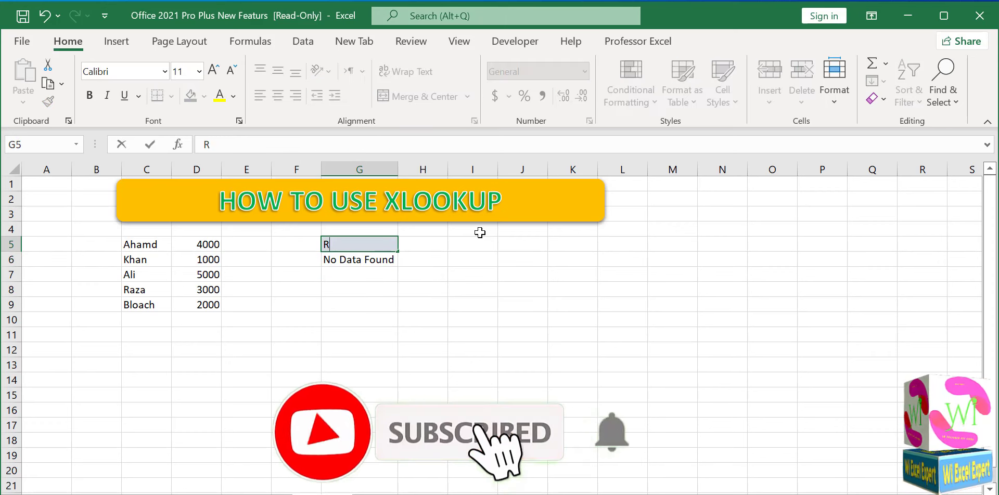
pyautogui.write('aza')
pyautogui.press('Return')
pyautogui.press('Up')
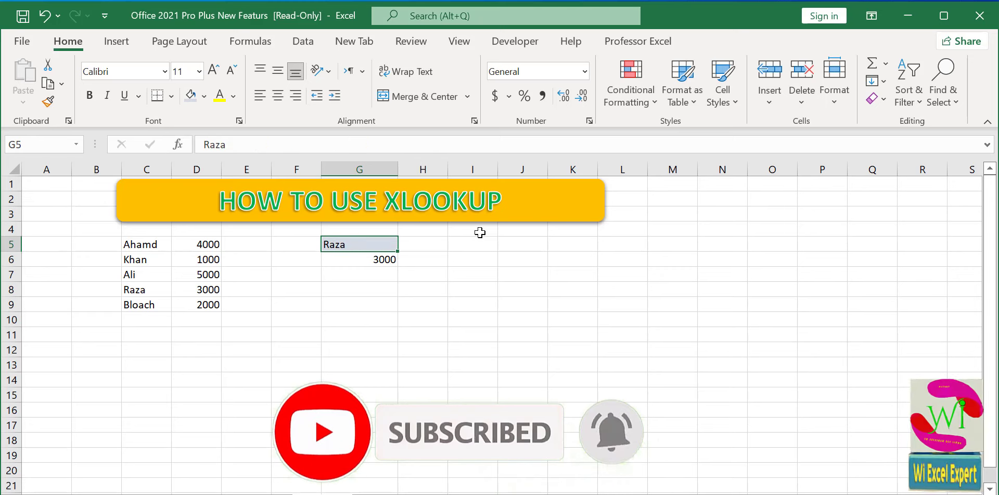
pyautogui.write('Blo')
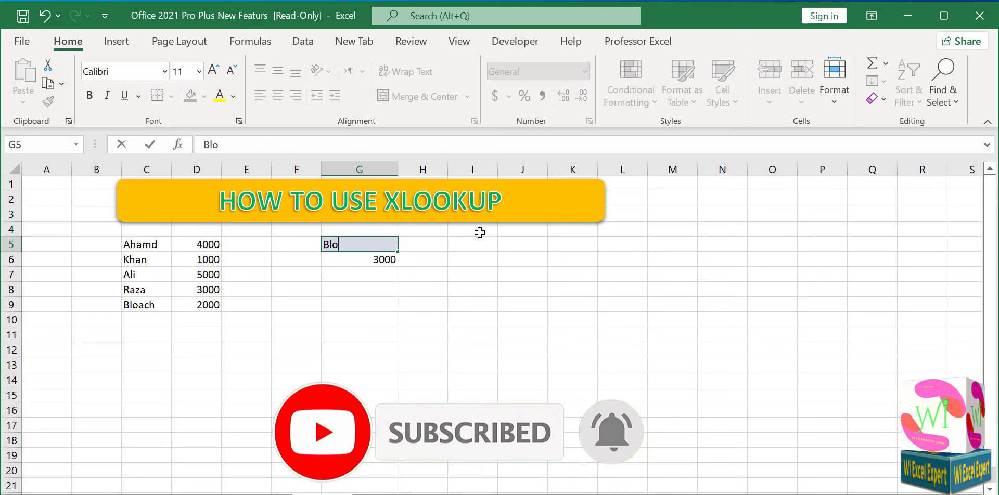
pyautogui.press('Return')
pyautogui.press('Up')
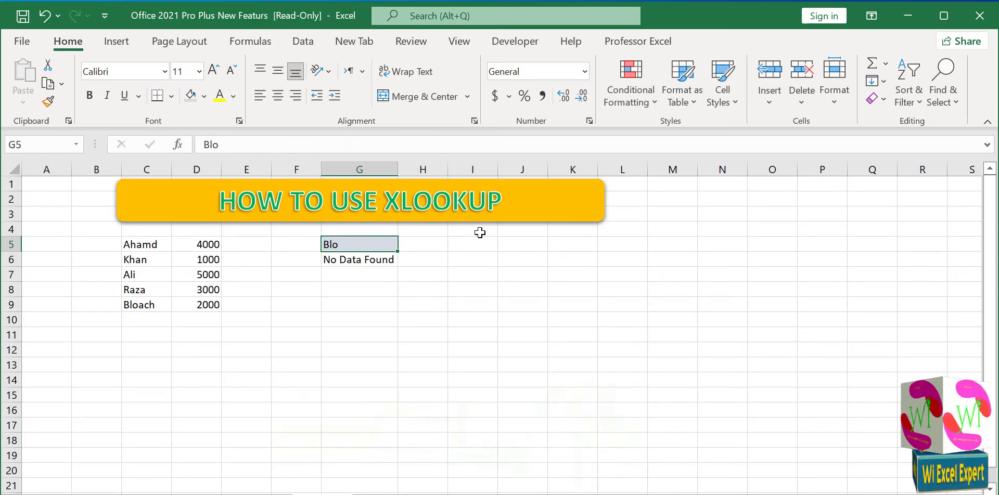
pyautogui.write('B')
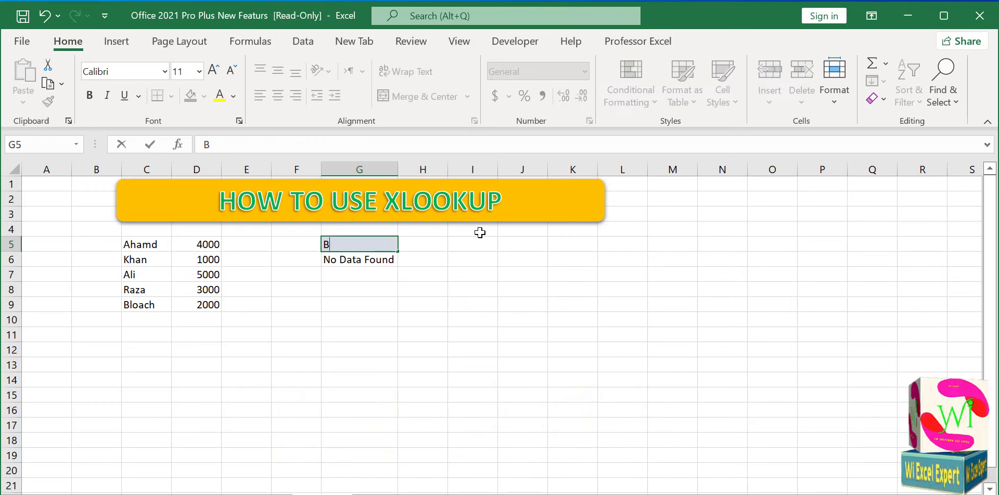
pyautogui.write('loach')
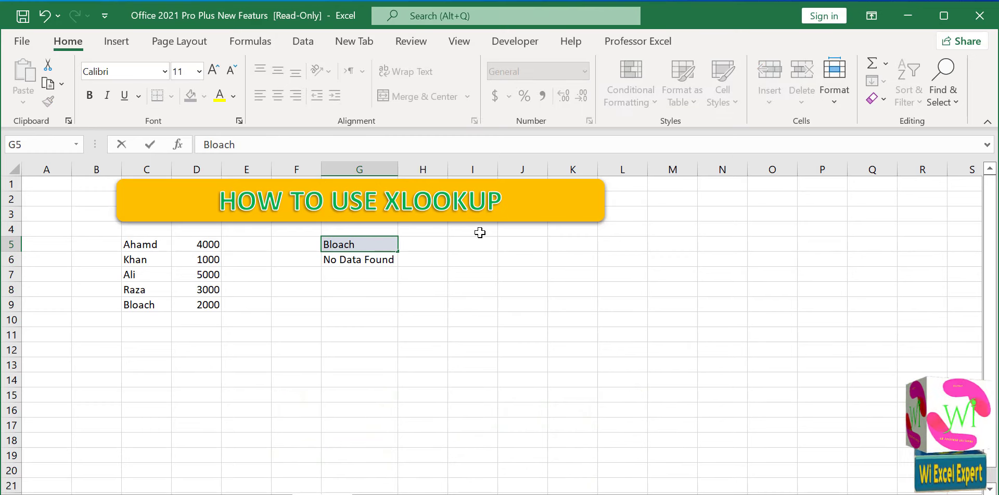
pyautogui.press('Return')
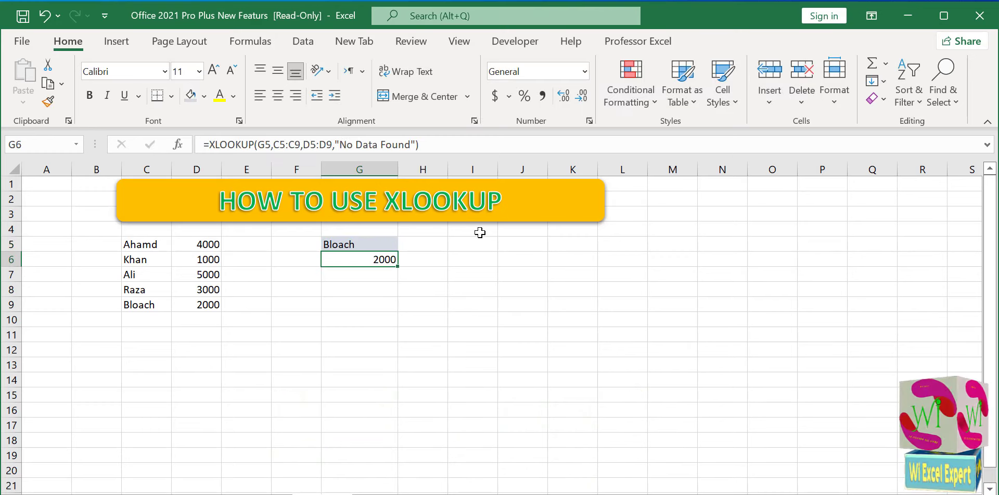
pyautogui.press('Up')
# Step: Centre the name Bloach in cell G5
pyautogui.click(360, 320)
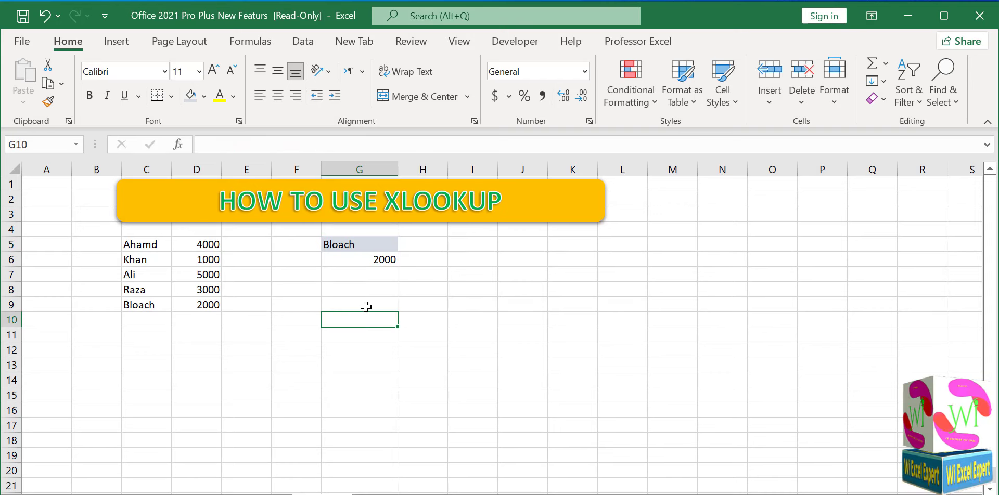
pyautogui.click(368, 272)
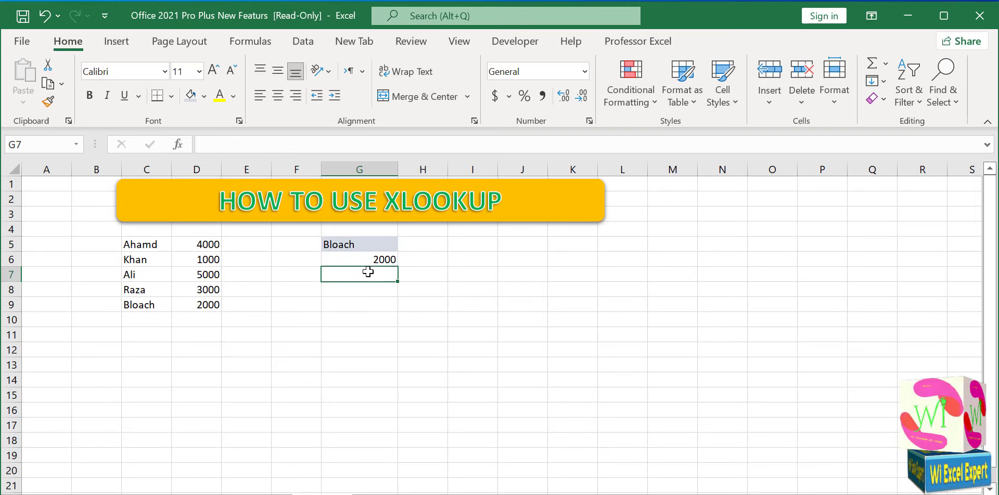
pyautogui.click(369, 243)
pyautogui.click(281, 100)
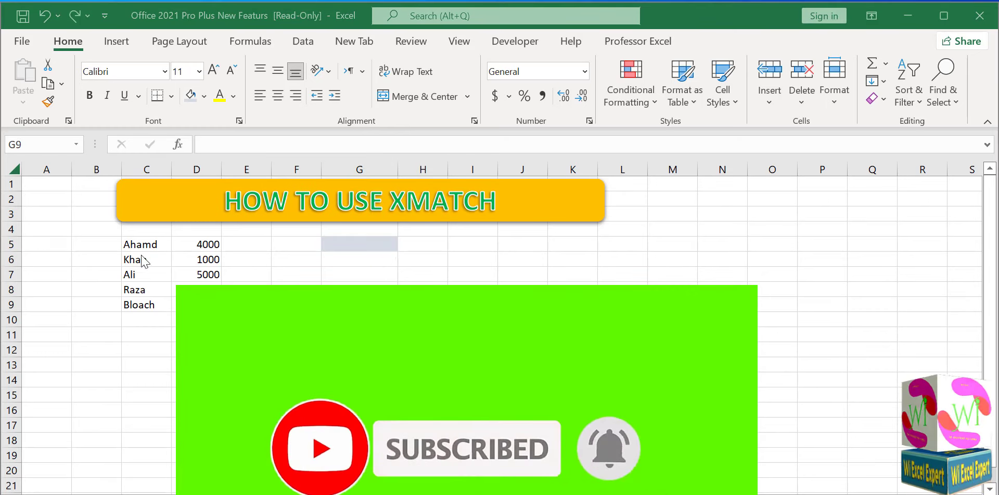
# Step: Enter =XMATCH(G5,C5:C9) in G6 to find G5's name among the names in C5:C9
pyautogui.click(344, 242)
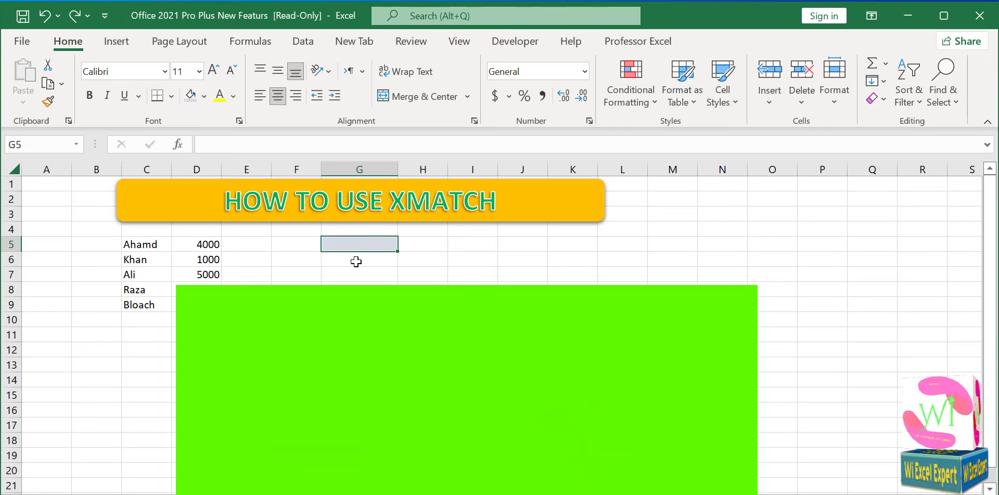
pyautogui.click(356, 261)
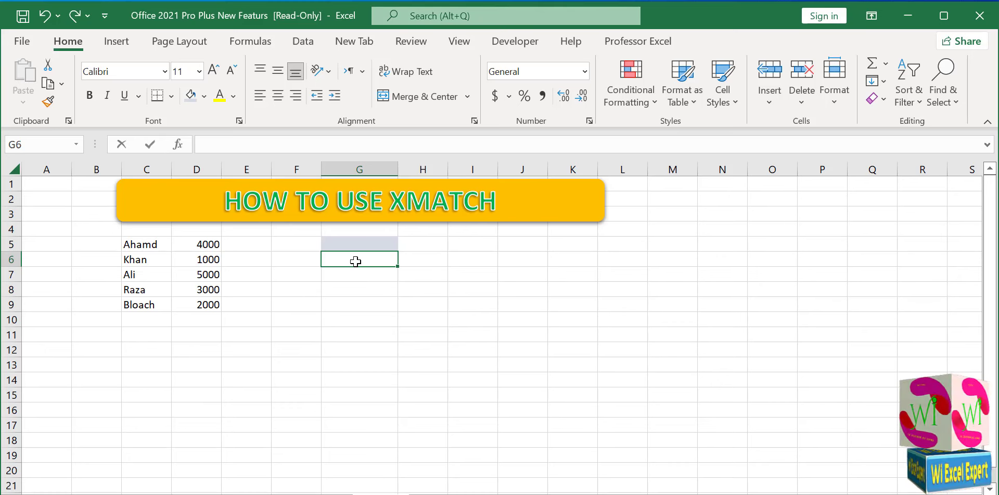
pyautogui.write('=xma')
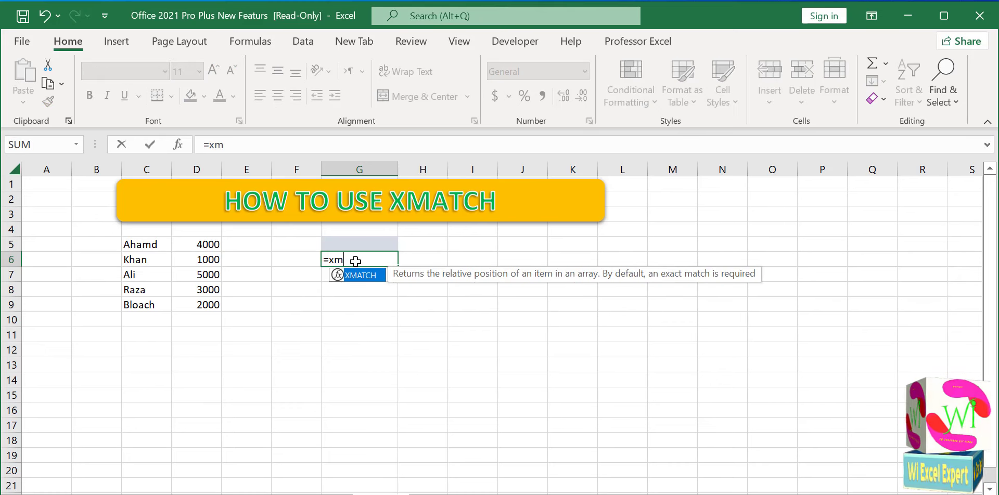
pyautogui.write('tch')
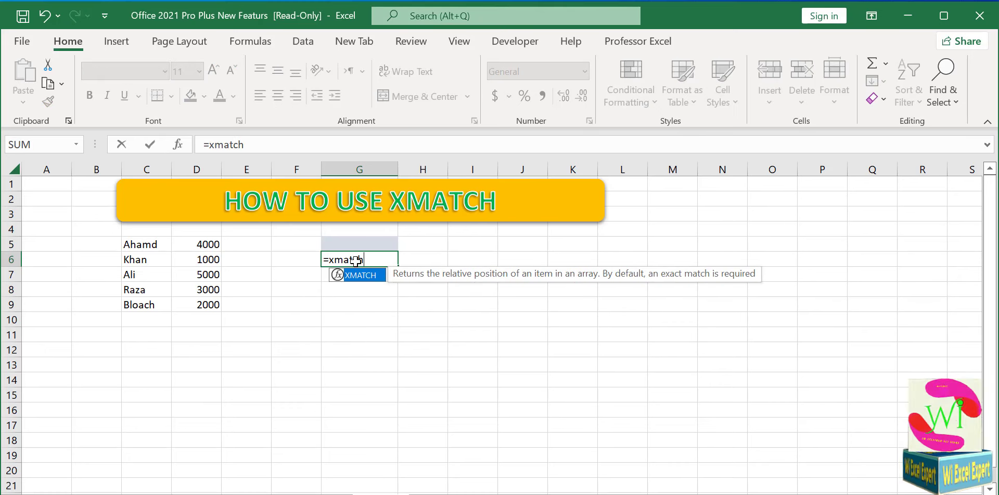
pyautogui.doubleClick(359, 276)
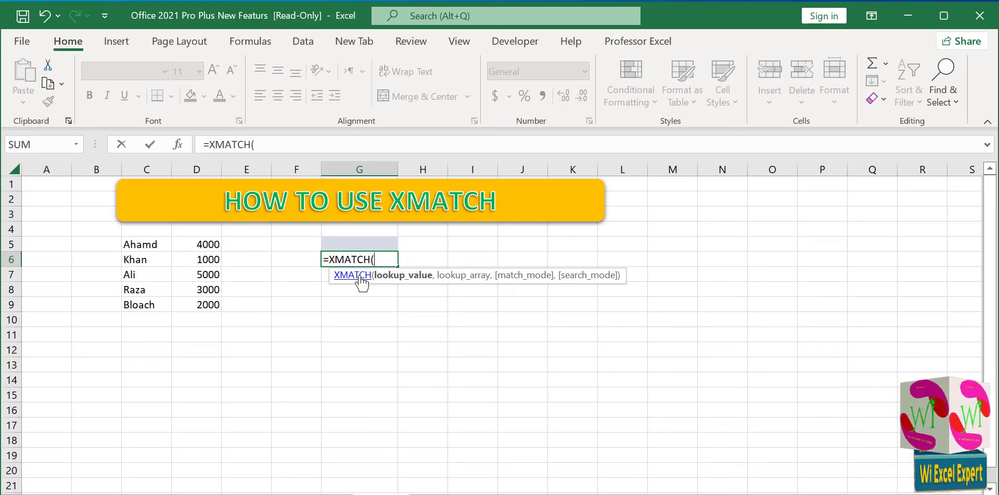
pyautogui.click(365, 247)
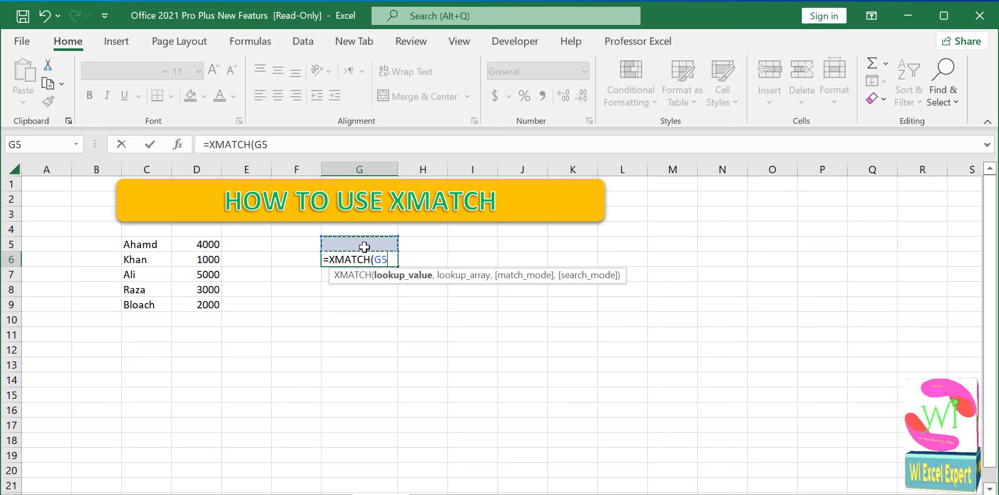
pyautogui.write(',')
pyautogui.click(145, 250)
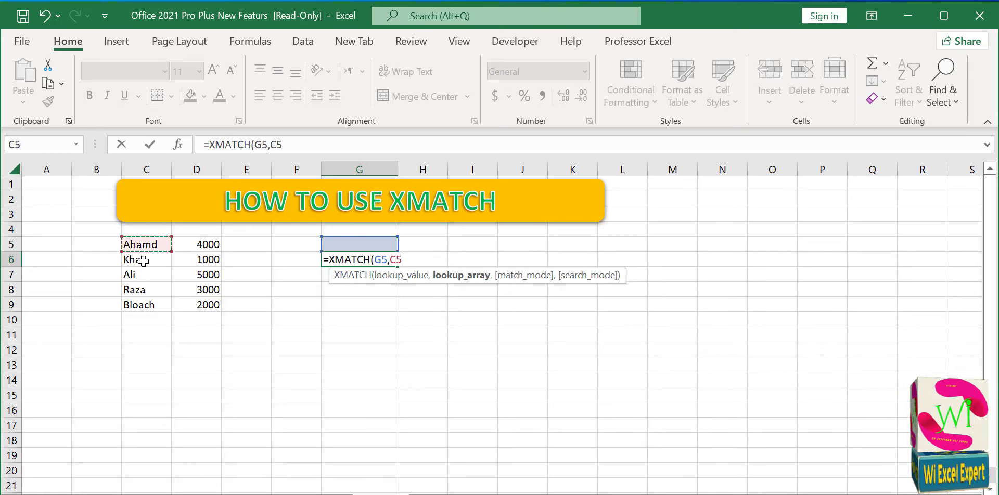
pyautogui.moveTo(143, 261)
pyautogui.mouseDown()
pyautogui.moveTo(129, 316)
pyautogui.moveTo(134, 305)
pyautogui.mouseUp()
pyautogui.press('Return')
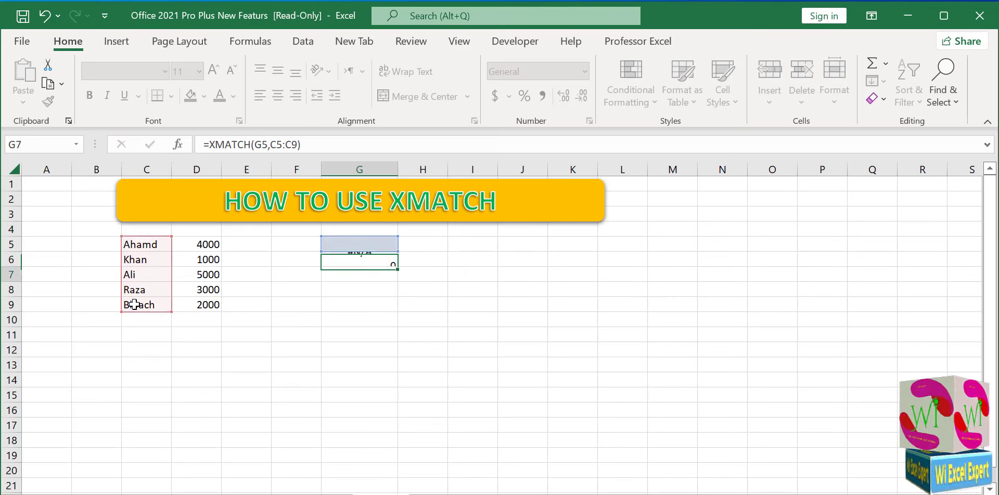
# Step: Enter a name from the list in G5 so the XMATCH in G6 returns position 3
pyautogui.click(371, 243)
pyautogui.write('Ali')
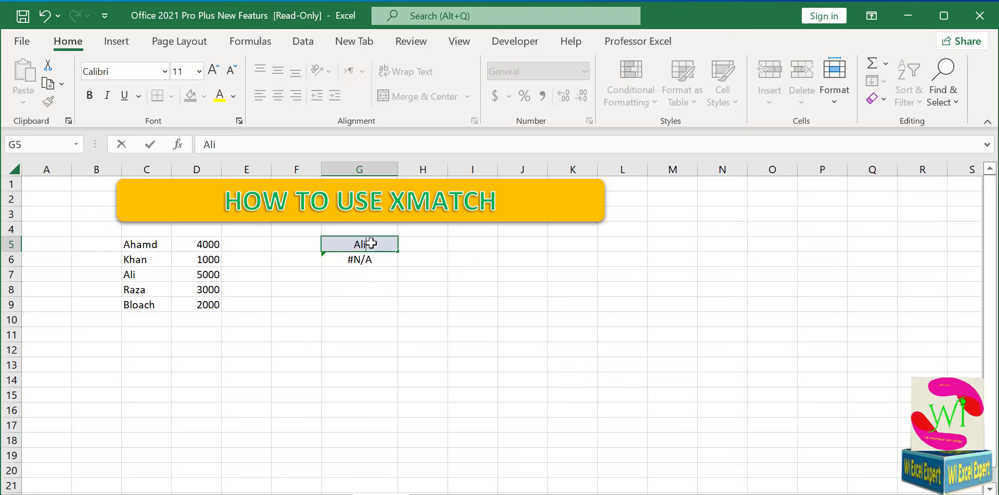
pyautogui.click(406, 301)
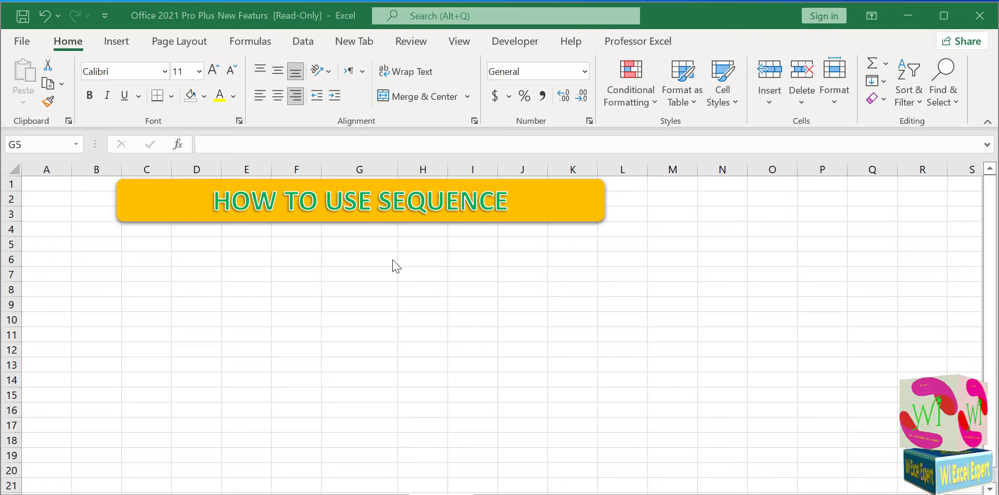
# Step: Enter =SEQUENCE(12) in C5 to spill the numbers 1 to 12 down C5:C16
pyautogui.click(149, 233)
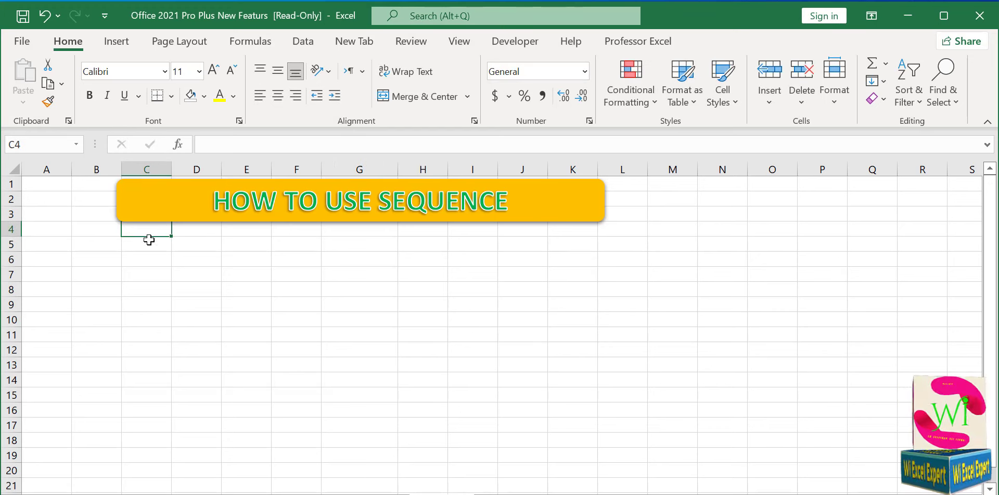
pyautogui.click(148, 240)
pyautogui.write('=')
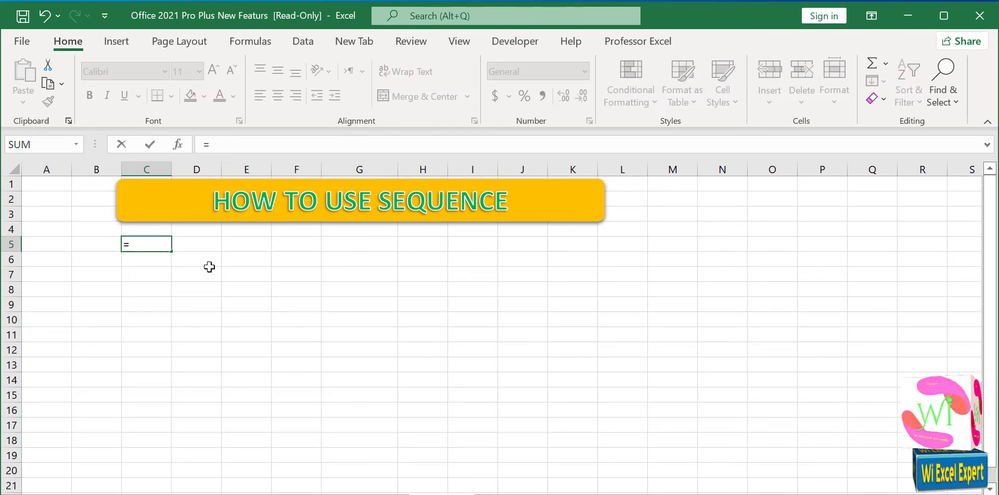
pyautogui.write('SEQ')
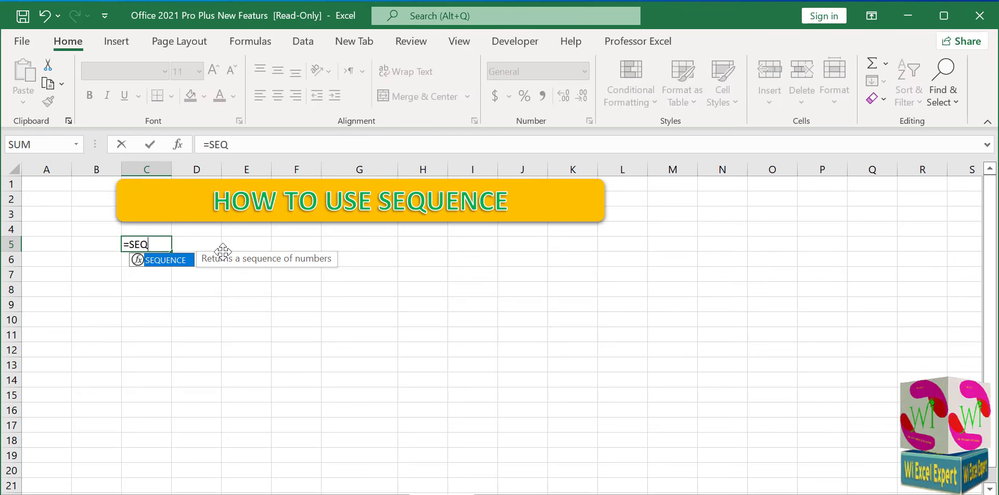
pyautogui.doubleClick(171, 262)
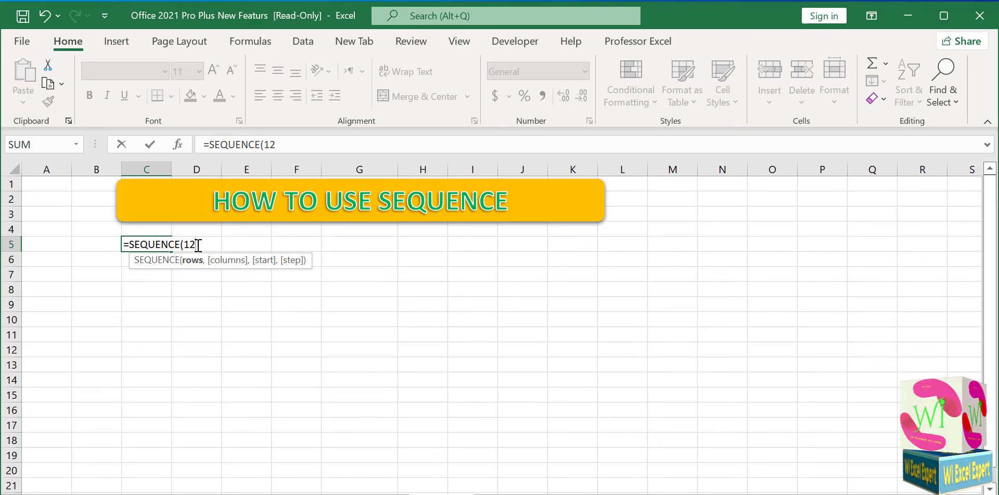
pyautogui.write(')')
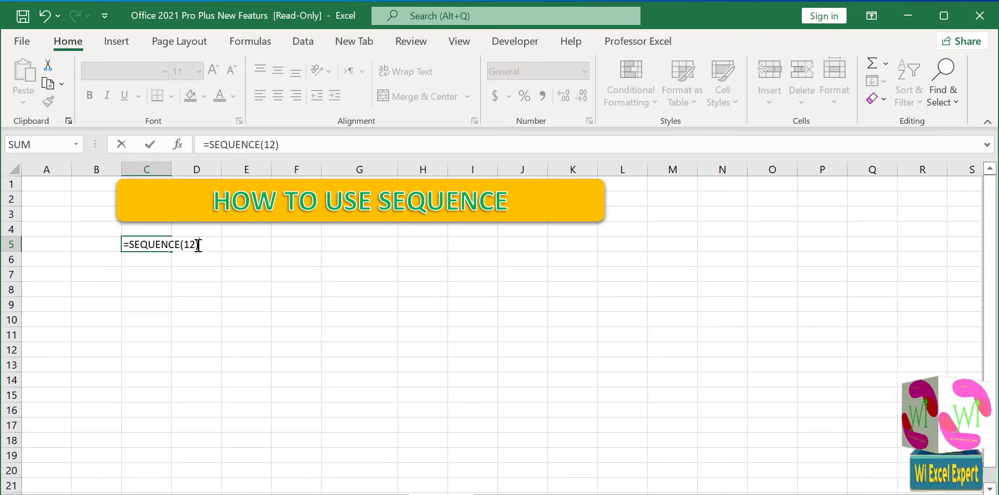
pyautogui.press('Return')
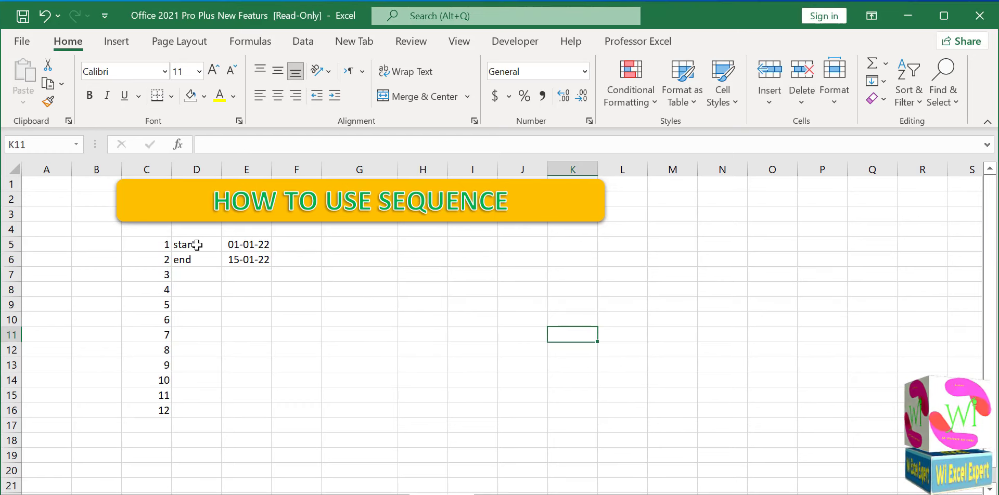
# Step: Enter =SEQUENCE(E6-E5,,E5) in G5 to spill dates 01-01-22 through 14-01-22
pyautogui.press('F2')
pyautogui.click(202, 260)
pyautogui.click(256, 261)
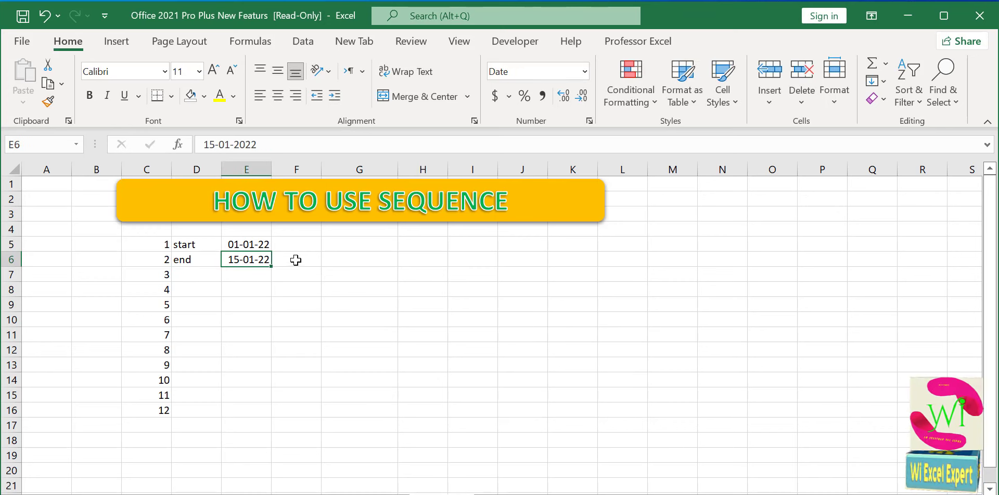
pyautogui.click(346, 248)
pyautogui.write('=s')
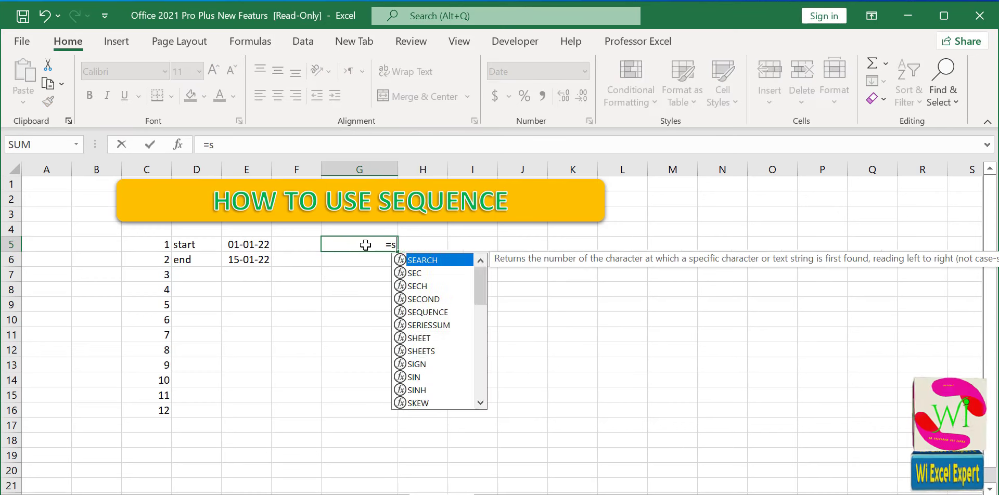
pyautogui.write('equ')
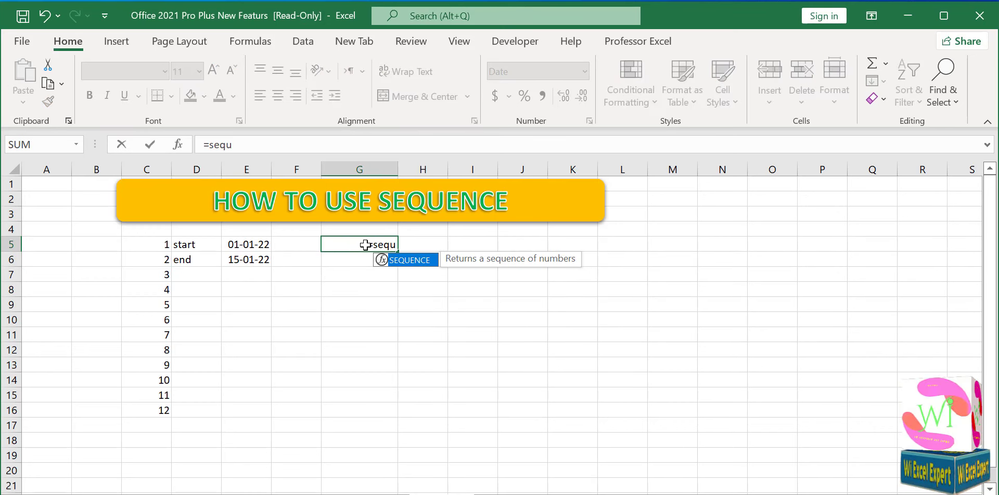
pyautogui.doubleClick(411, 260)
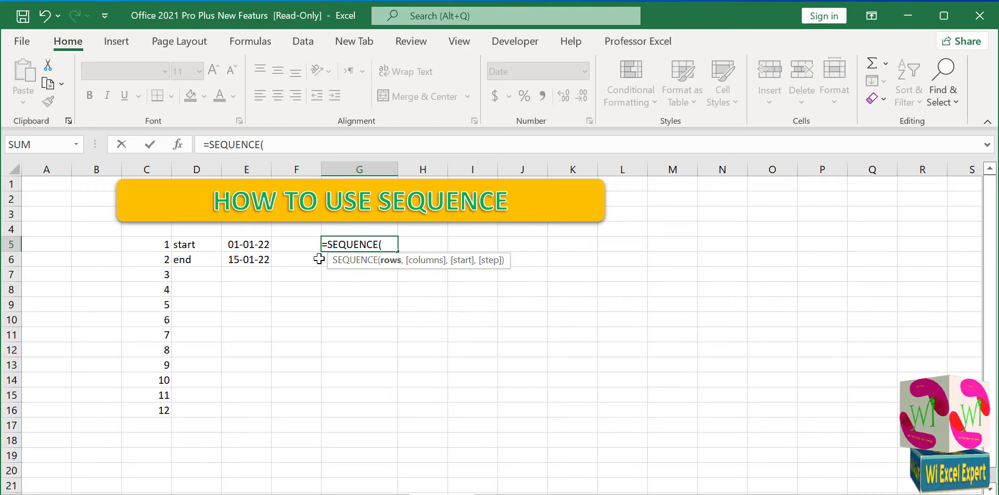
pyautogui.click(259, 258)
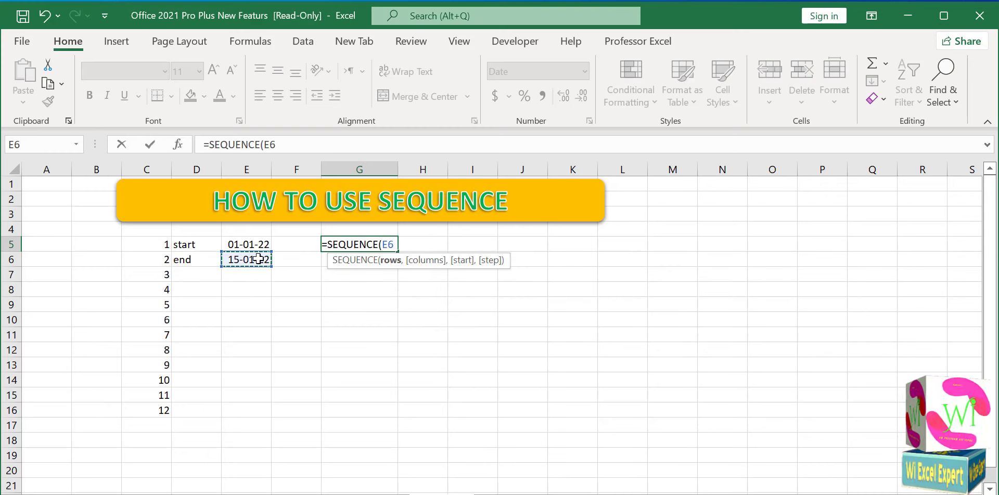
pyautogui.write('-')
pyautogui.click(265, 244)
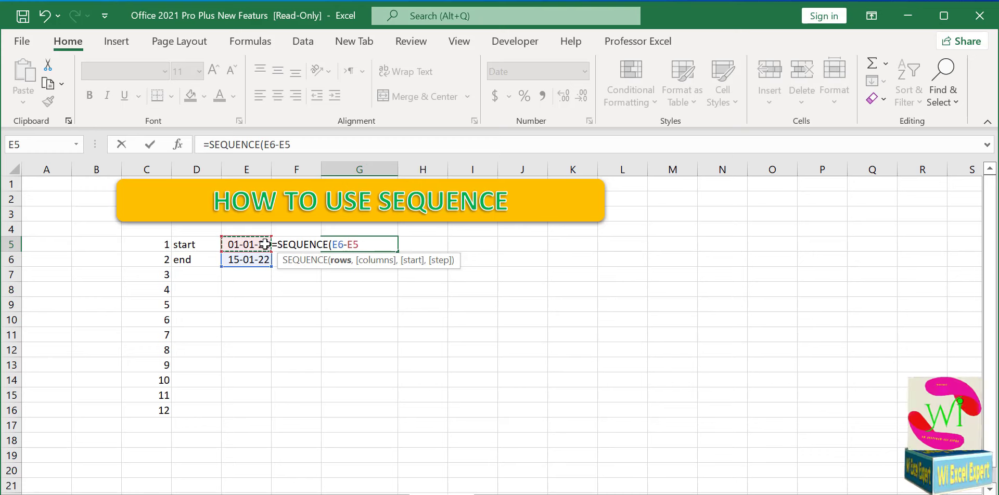
pyautogui.write(',')
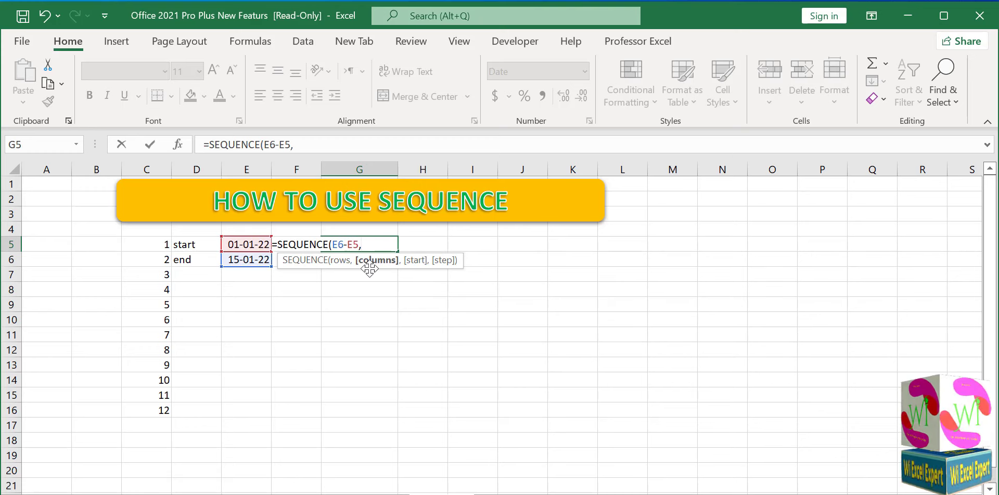
pyautogui.write(',')
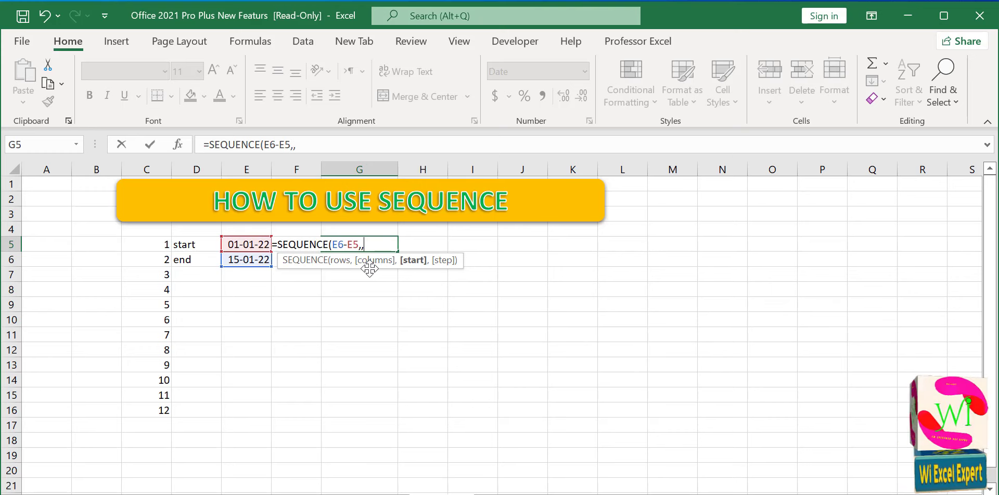
pyautogui.click(255, 242)
pyautogui.write(')')
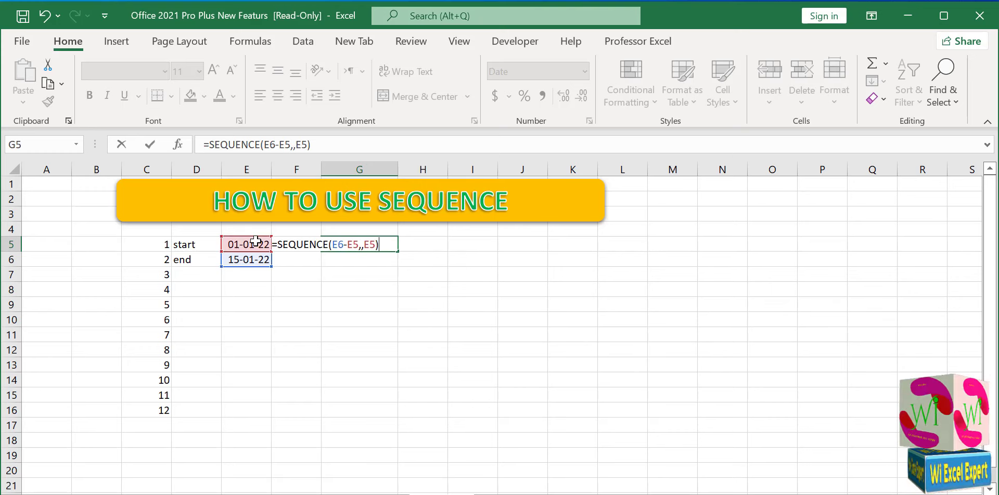
pyautogui.press('Return')
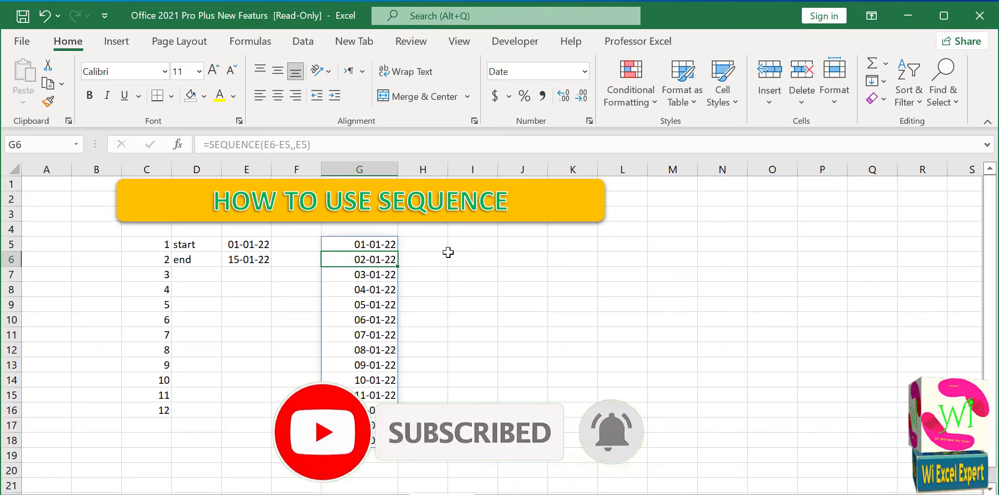
# Step: Change the end date in E6 to 18-01-22
pyautogui.click(246, 244)
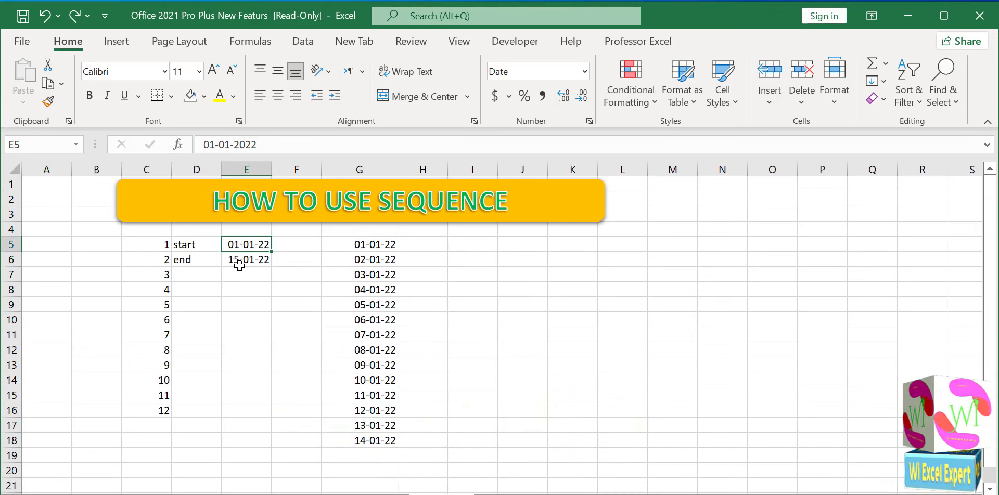
pyautogui.doubleClick(239, 262)
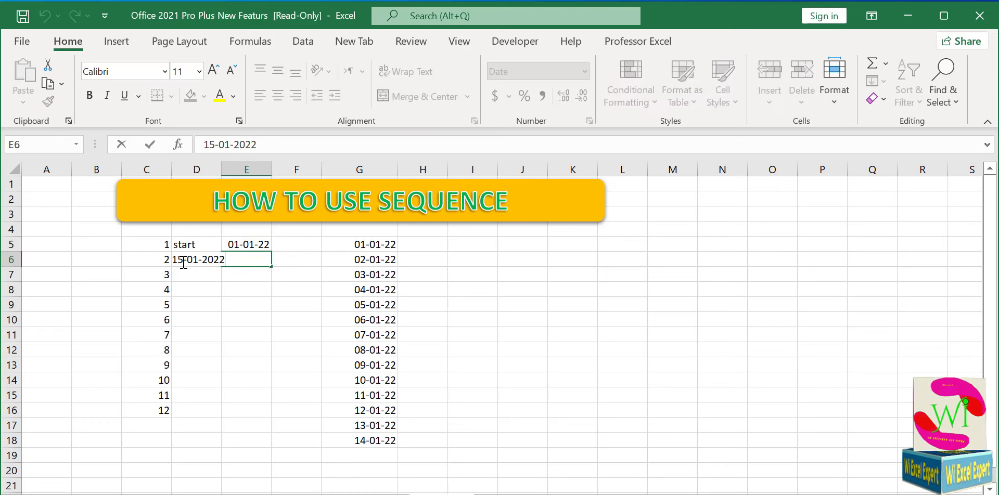
pyautogui.moveTo(183, 263); pyautogui.dragTo(166, 262)
pyautogui.write('18')
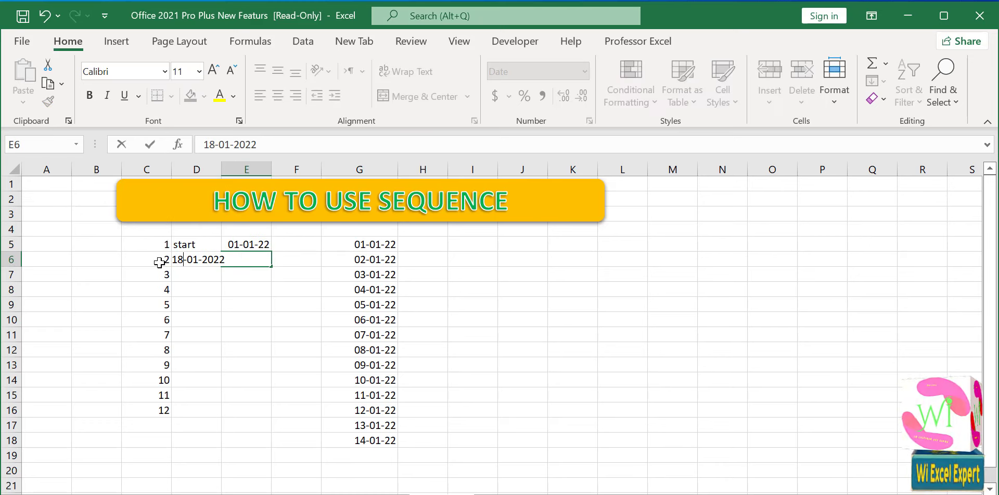
pyautogui.click(247, 289)
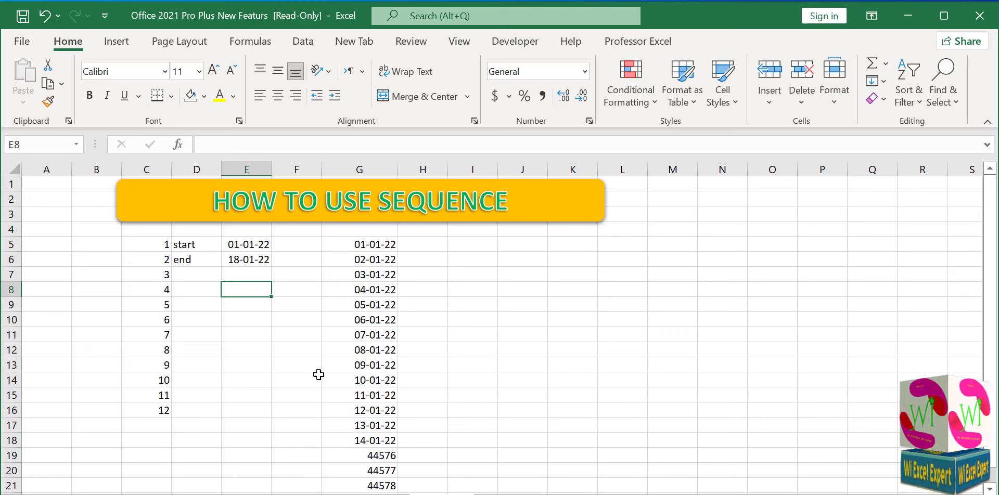
# Step: Format the new spilled entries in G19:G21 as Short Date
pyautogui.moveTo(359, 455); pyautogui.dragTo(364, 485)
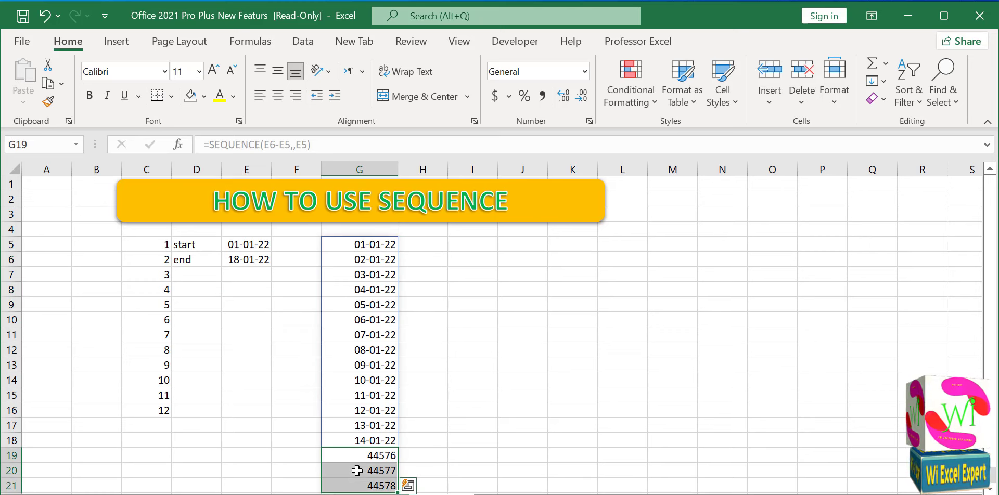
pyautogui.click(585, 71)
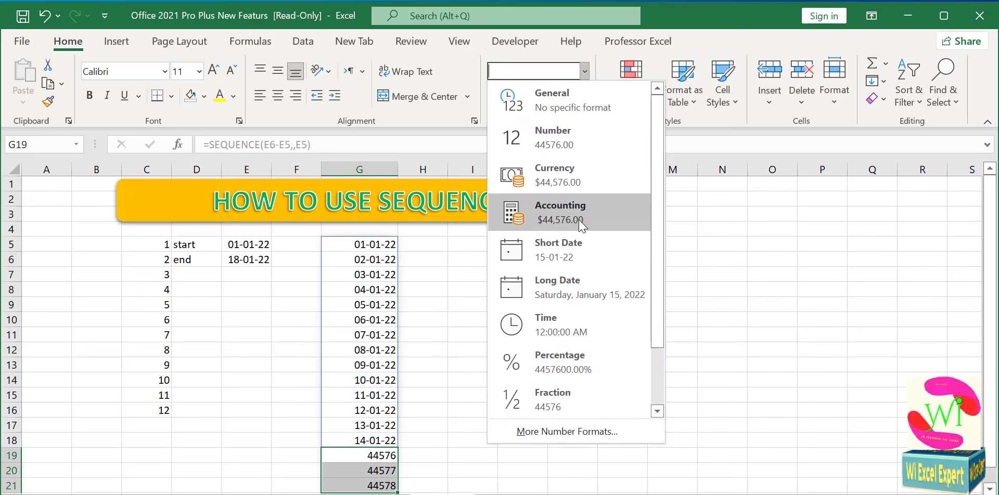
pyautogui.click(572, 255)
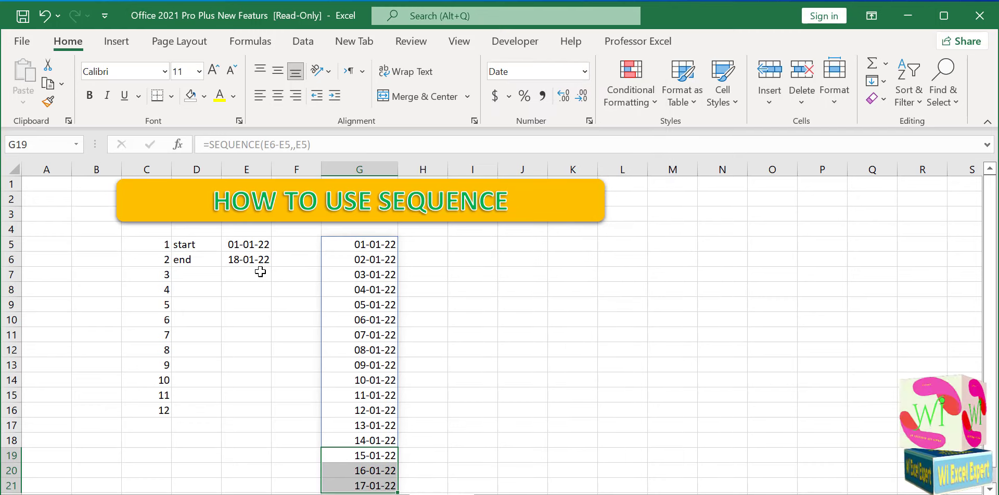
pyautogui.doubleClick(237, 259)
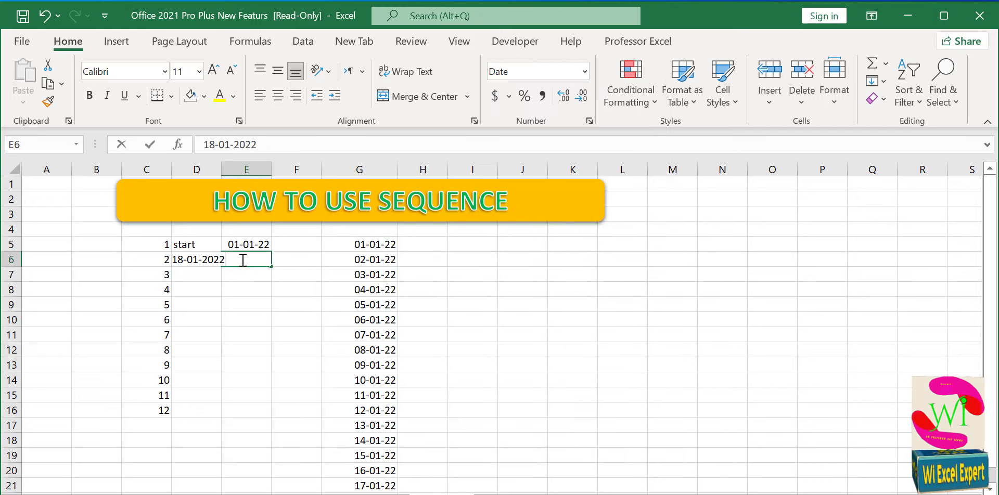
# Step: Change the end date in E6 to 20-01-22
pyautogui.doubleClick(185, 260)
pyautogui.write('10')
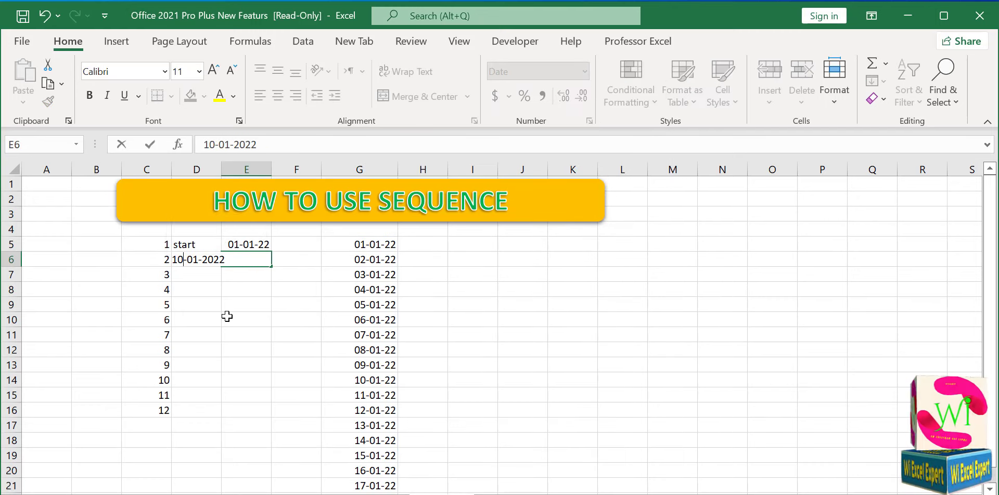
pyautogui.click(227, 317)
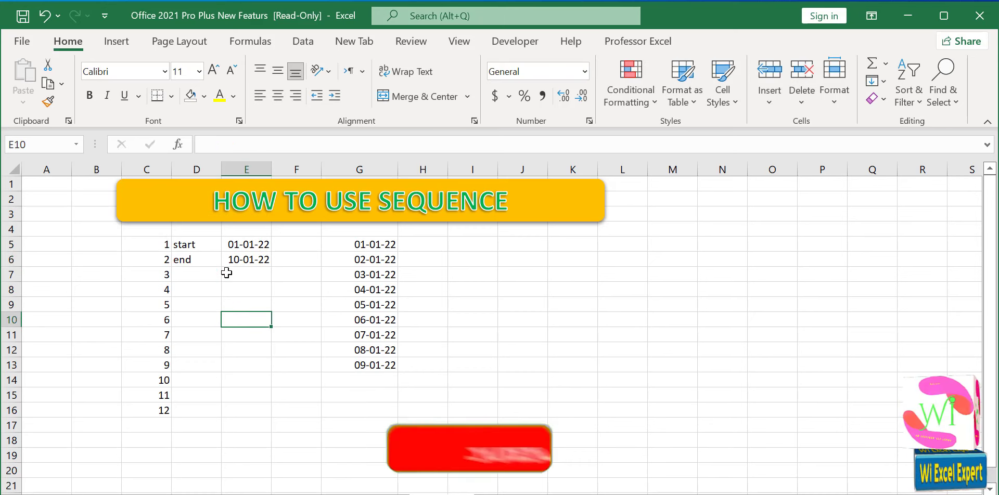
pyautogui.doubleClick(237, 259)
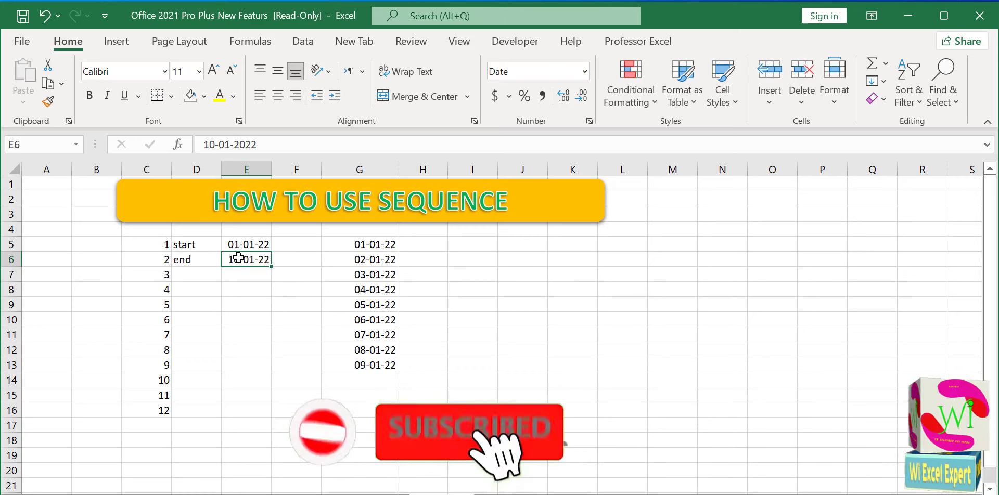
pyautogui.doubleClick(185, 259)
pyautogui.write('20')
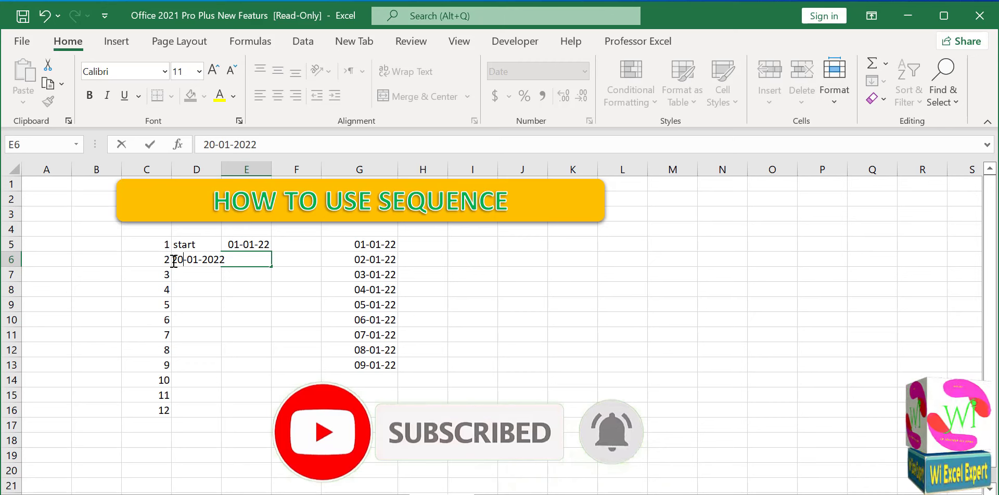
pyautogui.click(241, 278)
pyautogui.write('end')
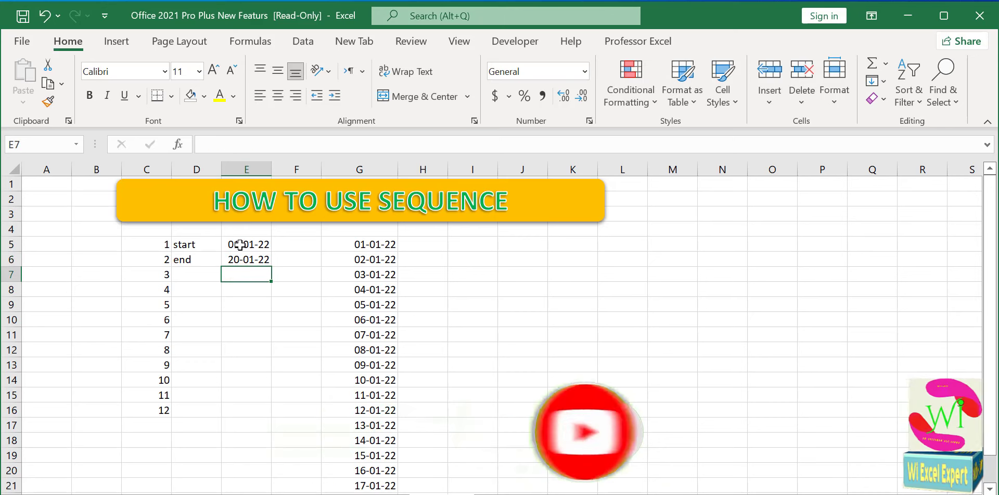
# Step: Change the start date in E5 to 10-01-22
pyautogui.doubleClick(240, 245)
pyautogui.doubleClick(182, 245)
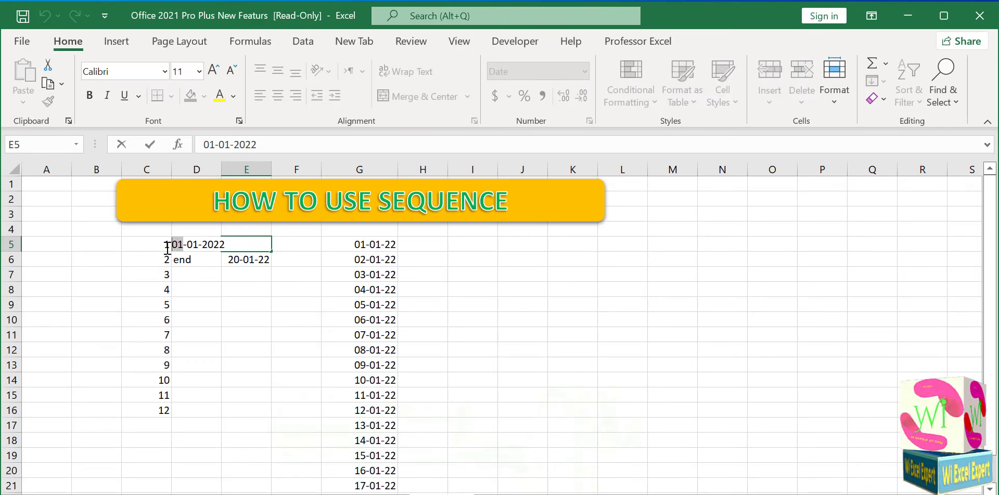
pyautogui.write('10')
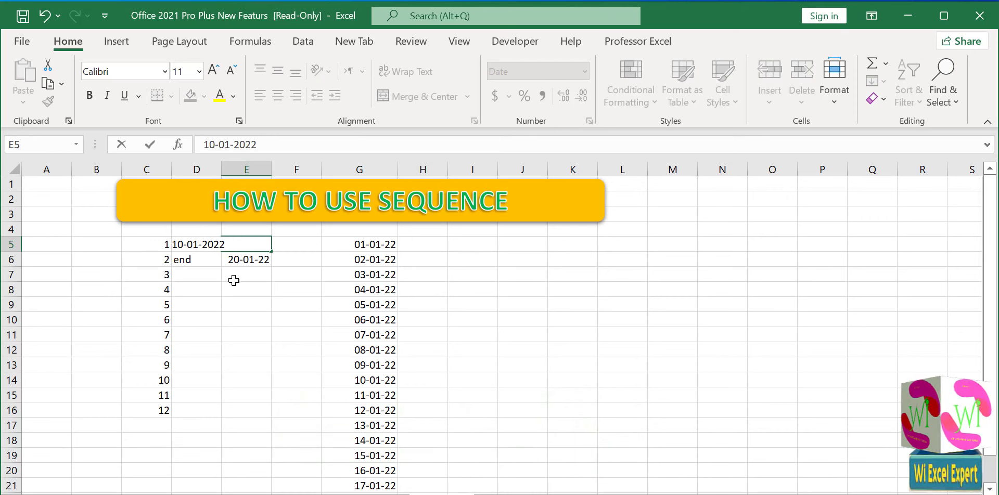
pyautogui.click(234, 284)
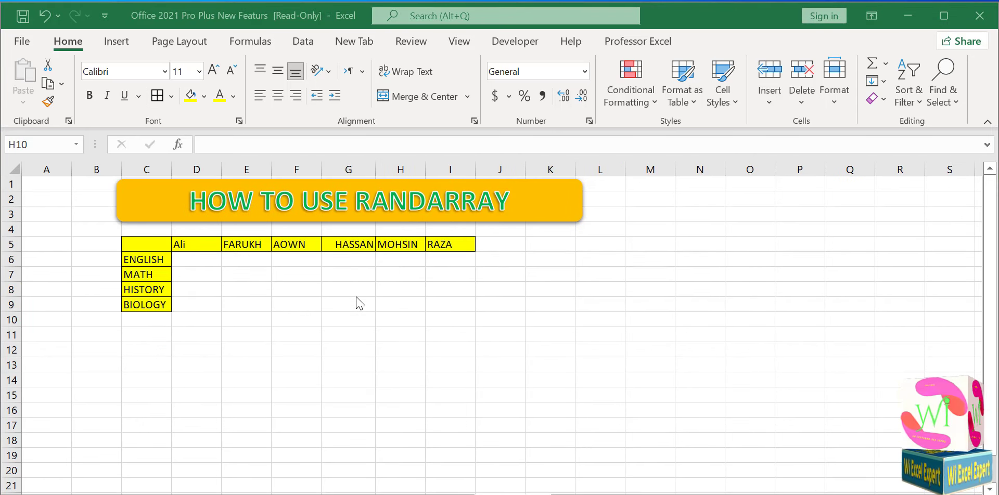
# Step: Start a =RANDARRAY(4, formula in D6 for the subject-by-student score grid
pyautogui.click(202, 259)
pyautogui.moveTo(159, 256); pyautogui.dragTo(157, 305)
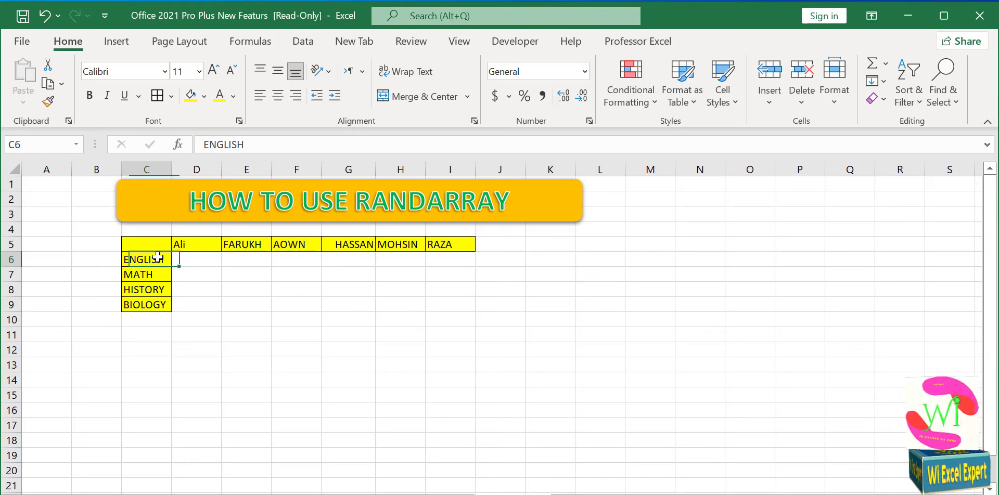
pyautogui.moveTo(201, 243); pyautogui.dragTo(451, 245)
pyautogui.click(190, 259)
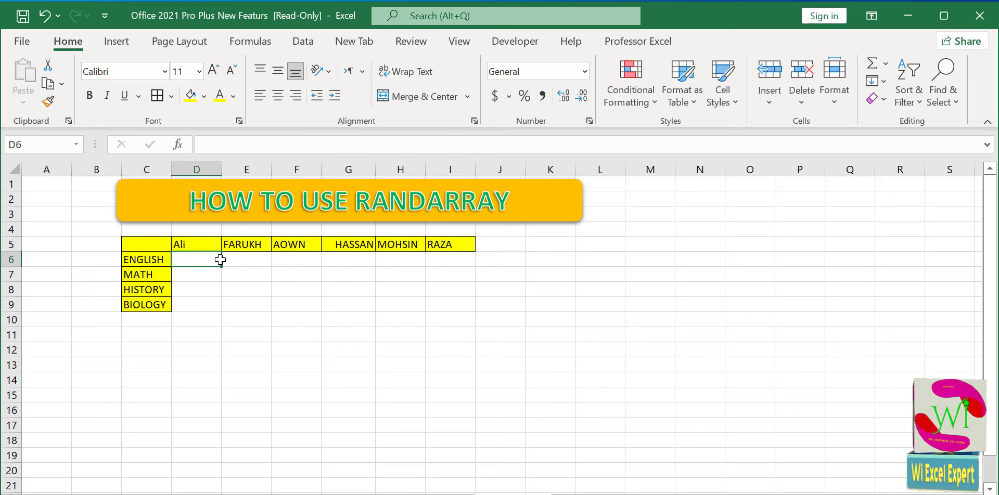
pyautogui.write('=')
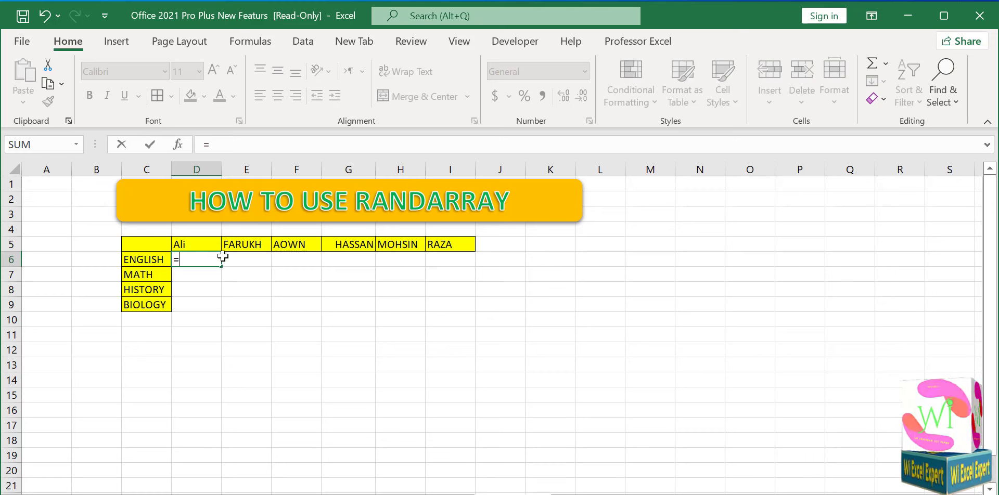
pyautogui.write('RAND')
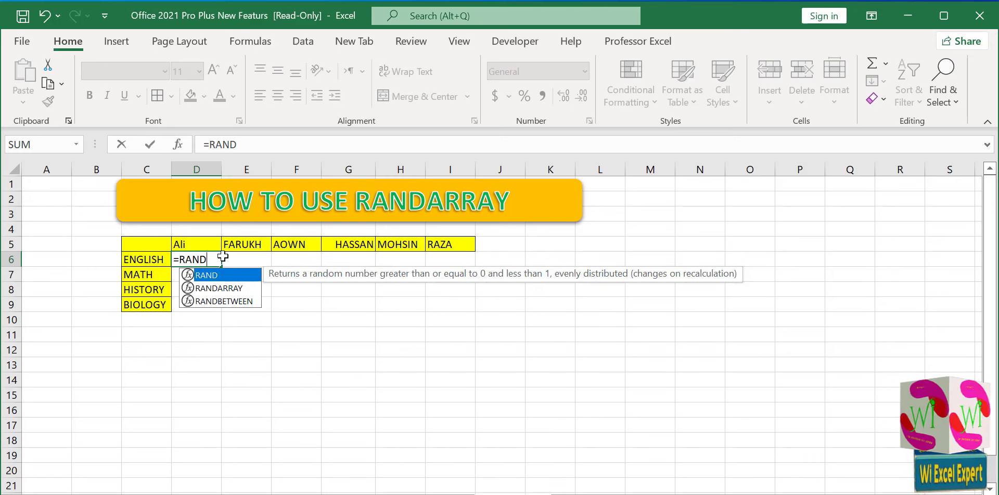
pyautogui.click(224, 289)
pyautogui.doubleClick(223, 290)
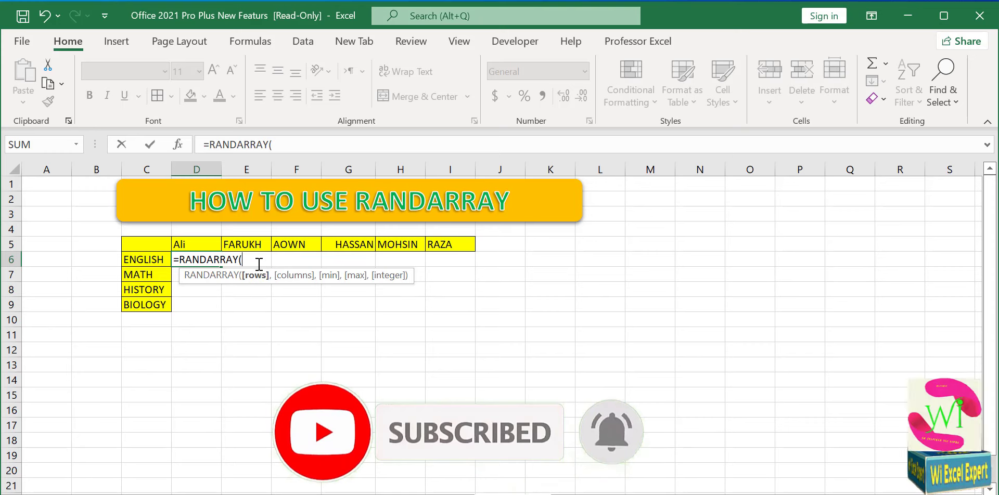
pyautogui.write('4')
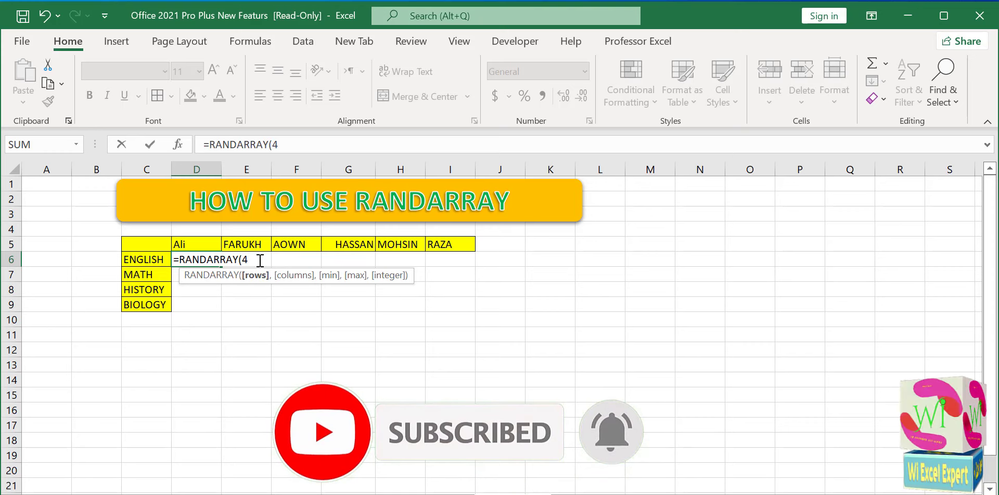
pyautogui.write(',6')
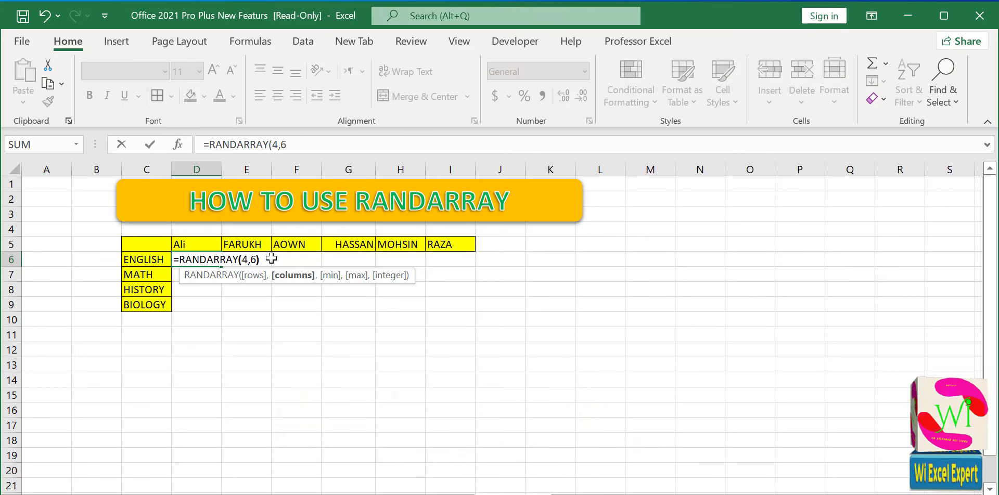
# Step: Commit =RANDARRAY(4,6) in D6 and check the random decimals spilled across D6:I9
pyautogui.press('Return')
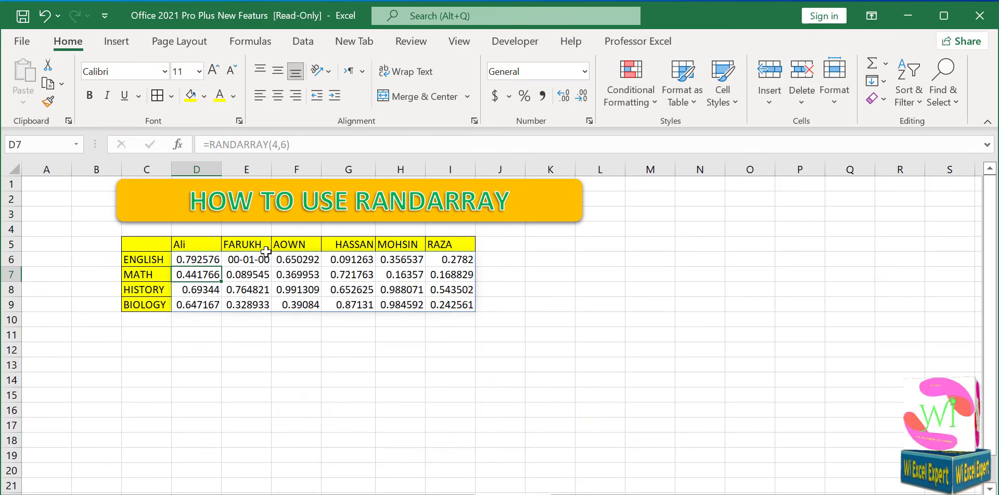
pyautogui.click(268, 275)
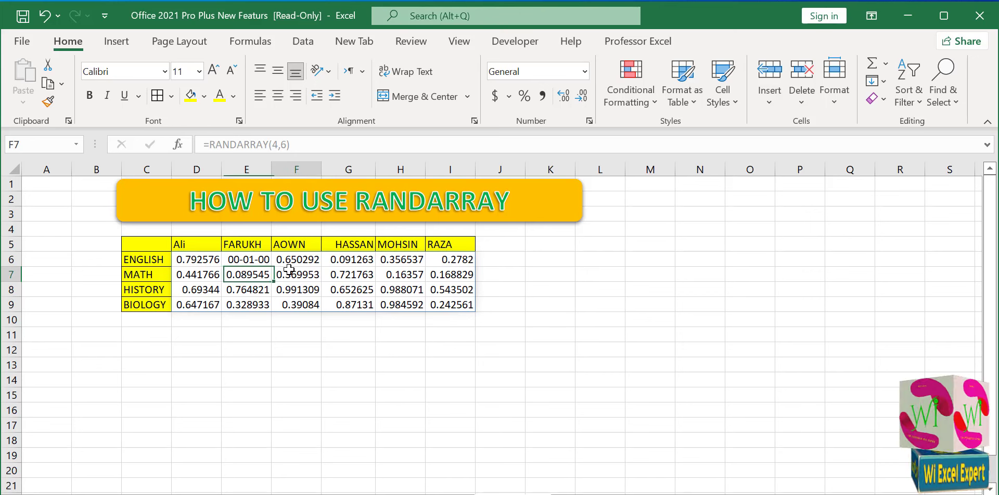
pyautogui.click(313, 228)
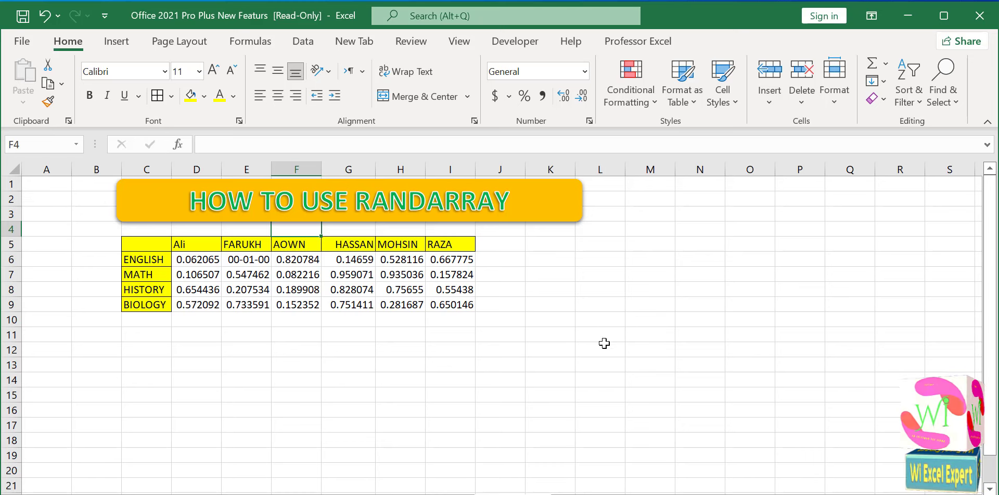
pyautogui.click(348, 305)
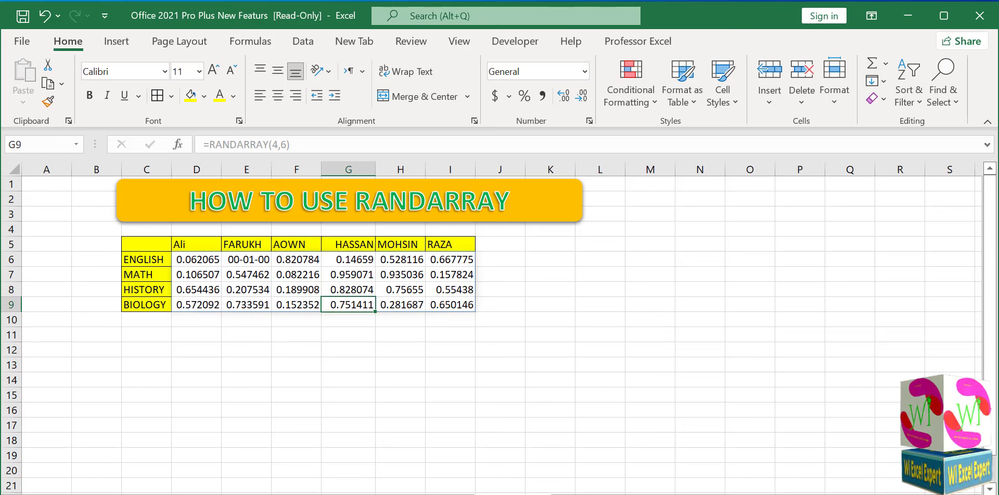